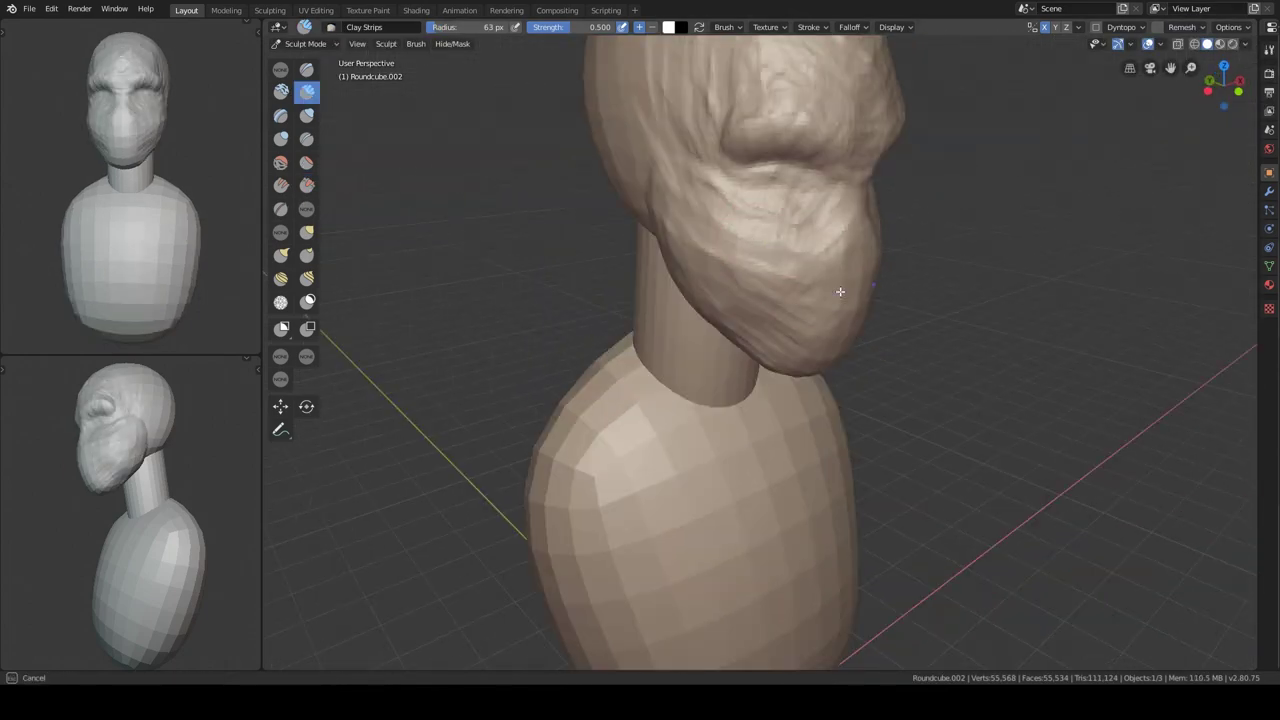
Orbit around the bust from below, behind and the side to work the back, shoulders and neck
mouse_move(810, 352)
middle_mouse_down()
mouse_move(800, 260)
mouse_move(758, 280)
middle_mouse_up()
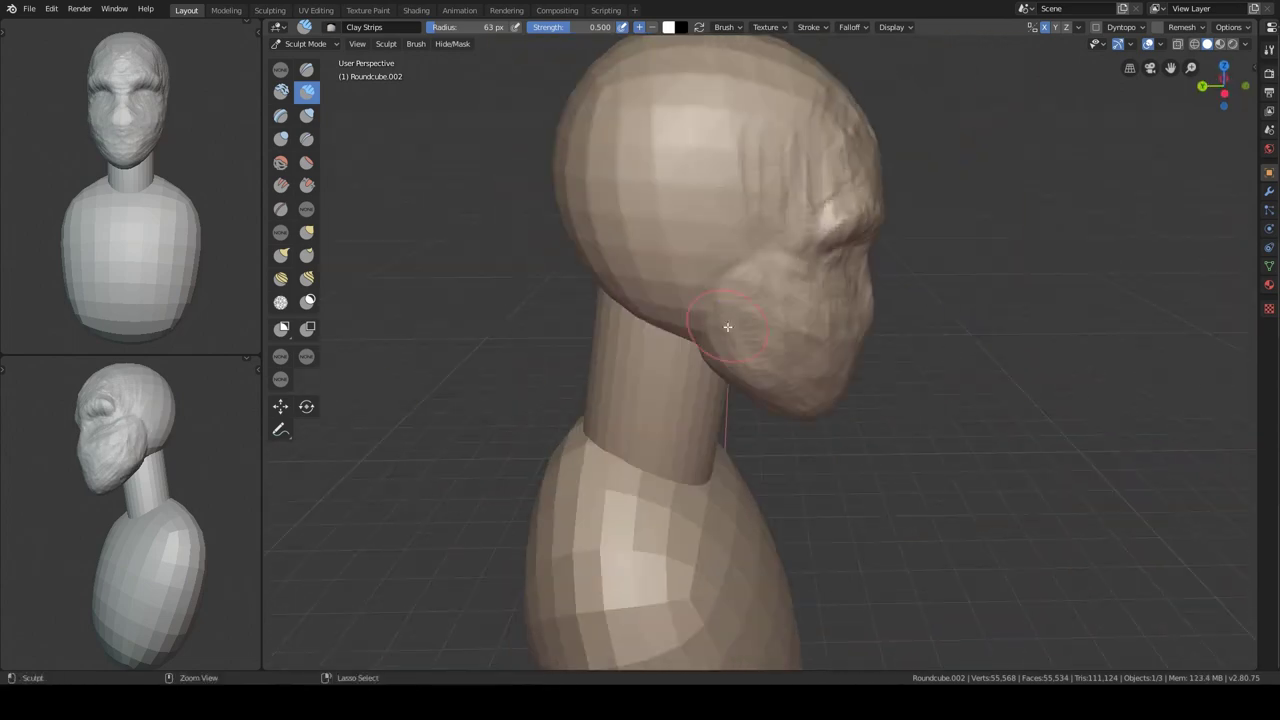
middle_click_drag(727, 327, 755, 273)
mouse_move(853, 300)
middle_mouse_down()
mouse_move(848, 471)
mouse_move(789, 265)
middle_mouse_up()
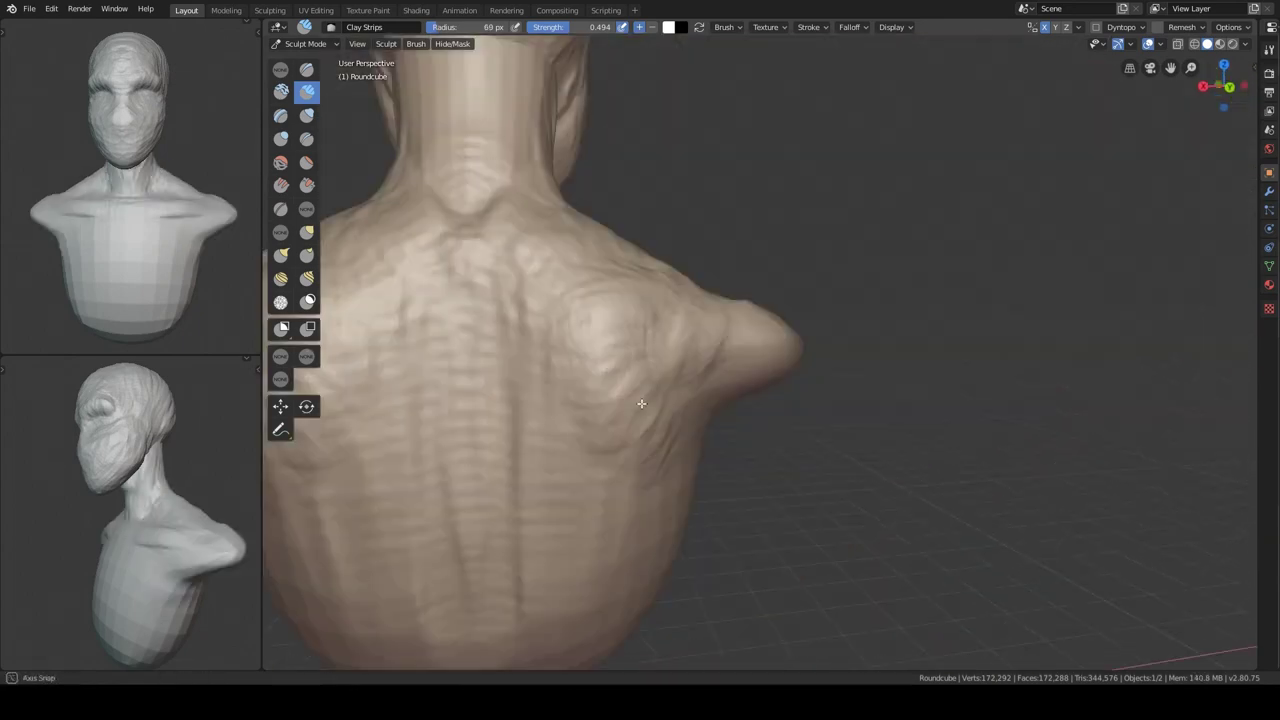
middle_click_drag(686, 381, 711, 342)
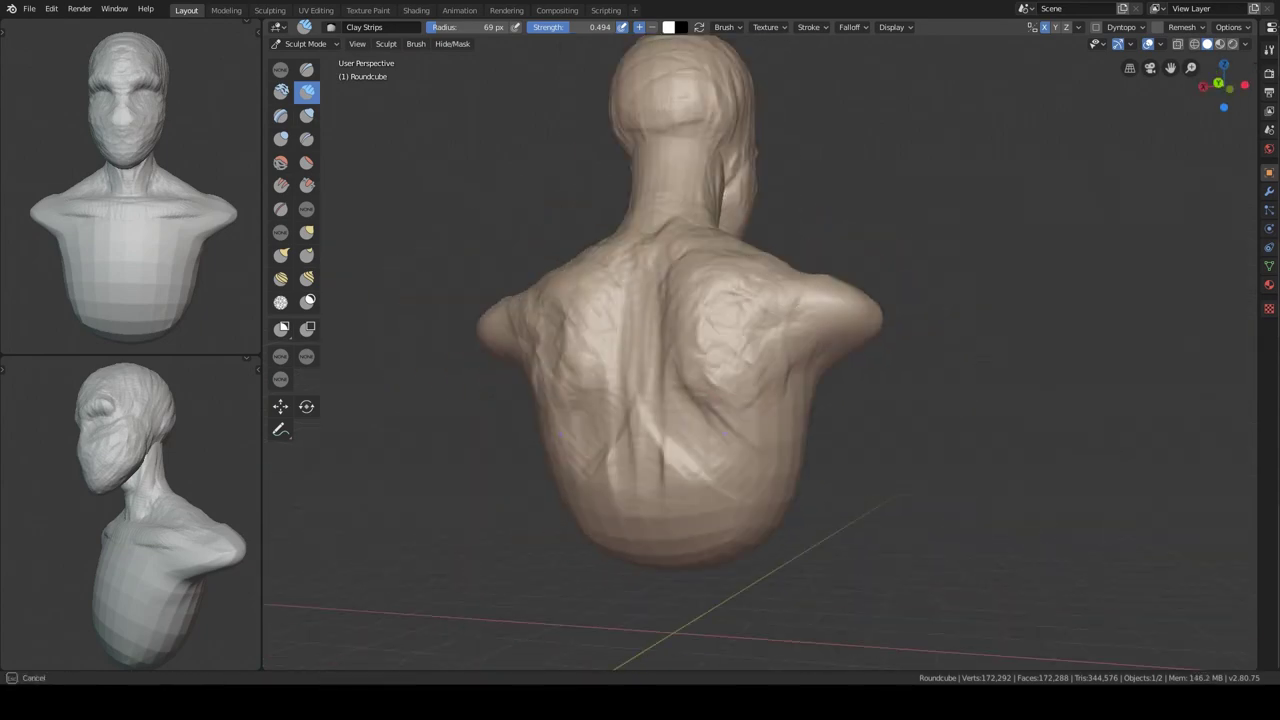
middle_click_drag(574, 323, 666, 277)
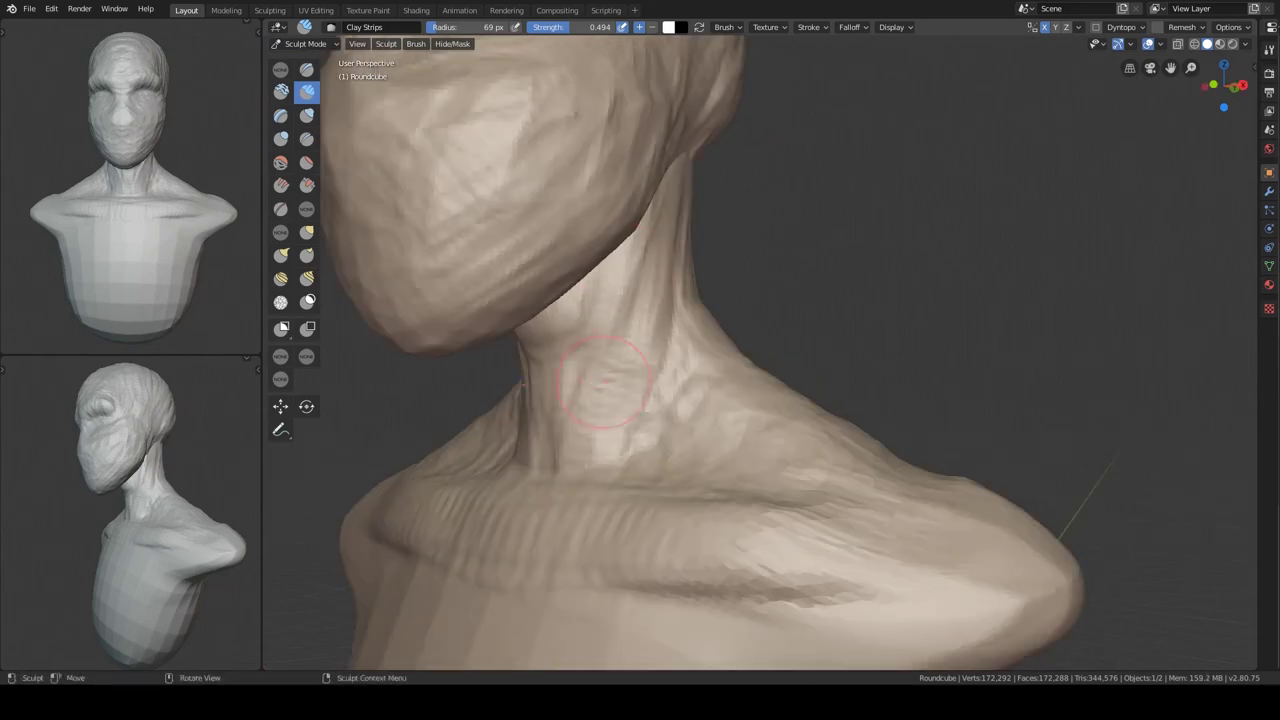
mouse_move(666, 277)
middle_mouse_down()
mouse_move(671, 361)
mouse_move(806, 425)
middle_mouse_up()
scroll(671, 361, "down", 3)
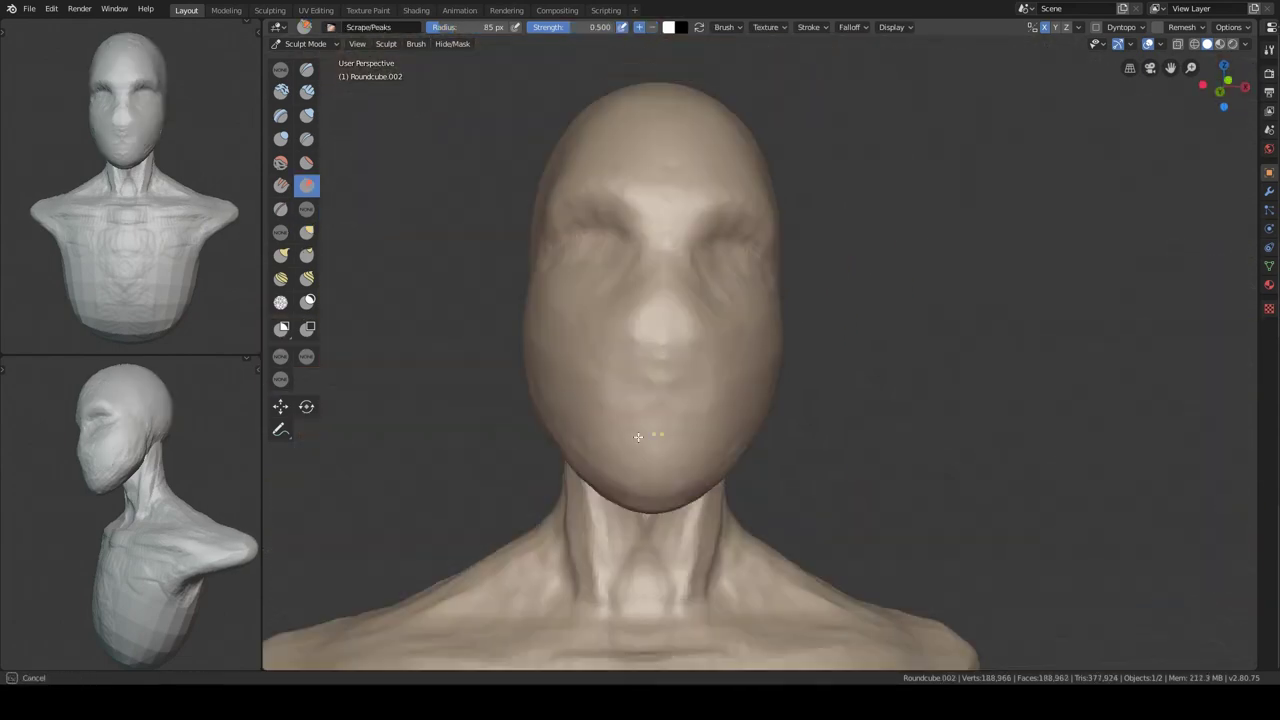
Orbit to a lower front view of the face
mouse_move(624, 312)
middle_mouse_down()
mouse_move(600, 343)
mouse_move(843, 414)
mouse_move(741, 378)
mouse_move(734, 414)
mouse_move(586, 286)
mouse_move(609, 400)
mouse_move(599, 426)
middle_mouse_up()
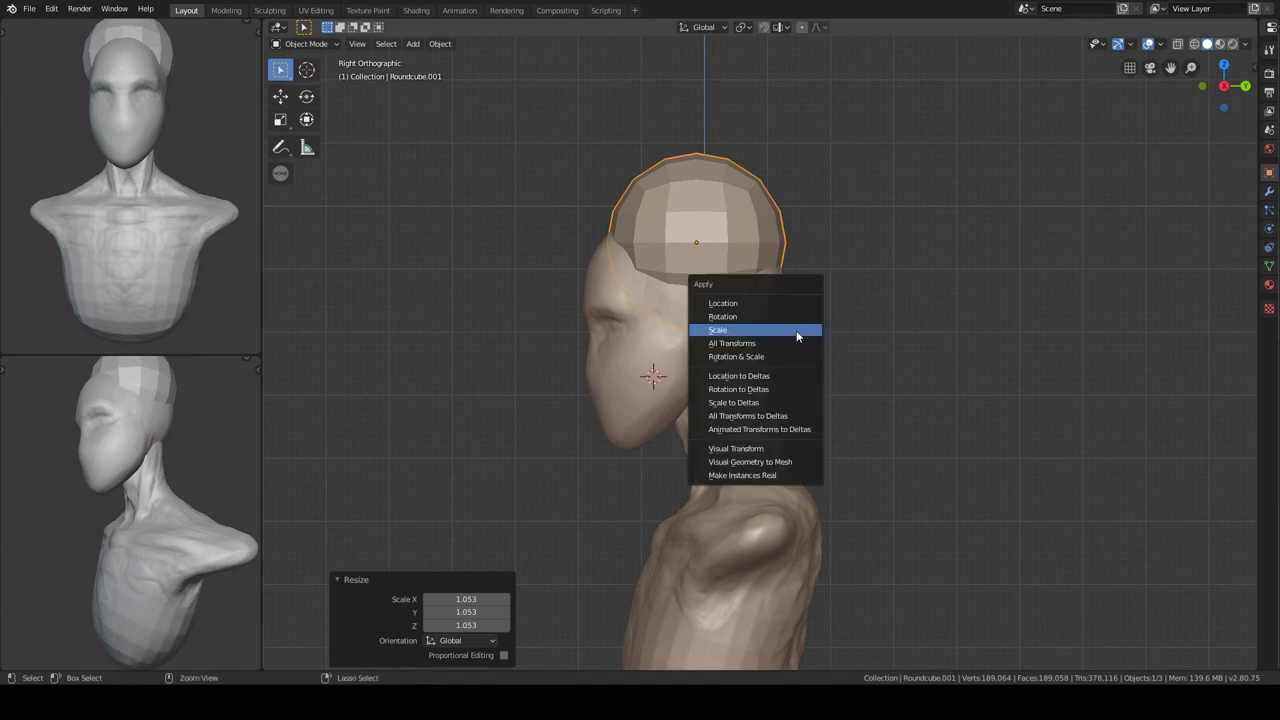
Add a Mirror modifier to the ear disc, mirrored across the head to create the second ear
mouse_move(787, 276)
middle_mouse_down("ctrl")
mouse_move(741, 281)
mouse_move(671, 443)
mouse_move(651, 409)
mouse_move(686, 486)
mouse_move(674, 338)
mouse_move(686, 394)
mouse_move(631, 363)
mouse_move(794, 251)
mouse_move(779, 238)
mouse_move(793, 316)
mouse_move(500, 357)
mouse_move(560, 330)
mouse_move(600, 340)
middle_mouse_up("ctrl")
key("q")
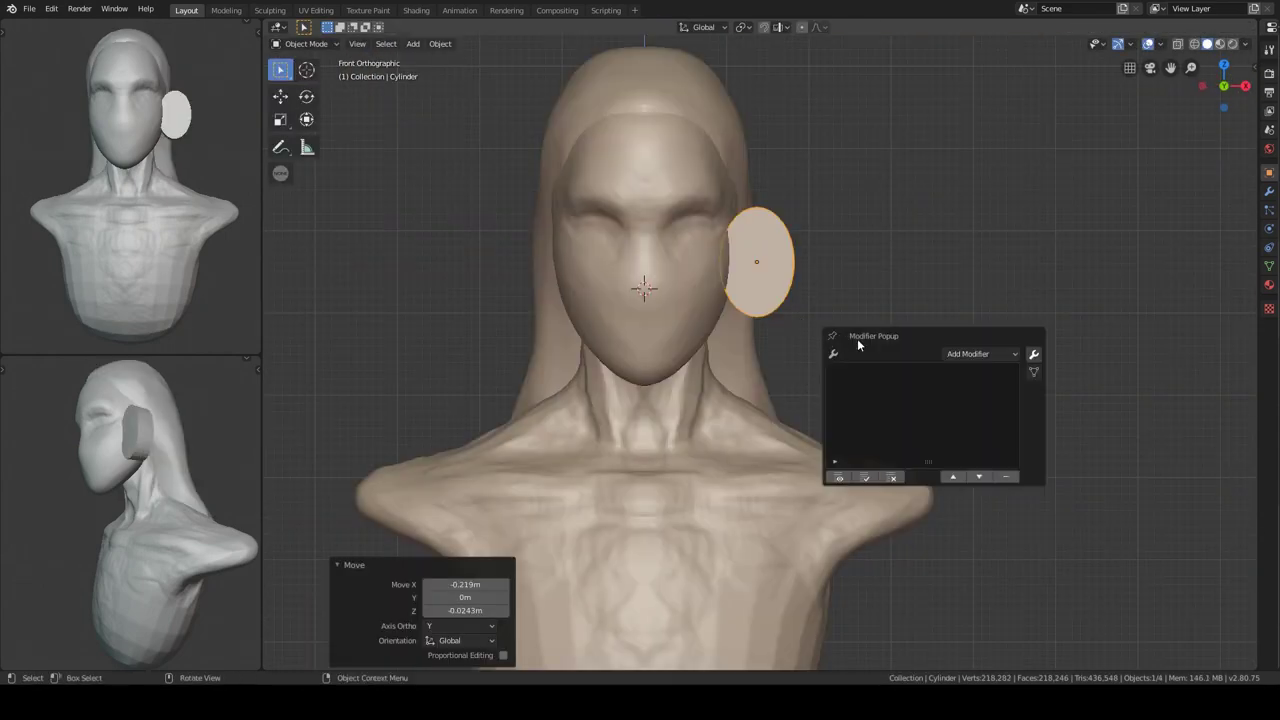
left_click(968, 353)
left_click(756, 488)
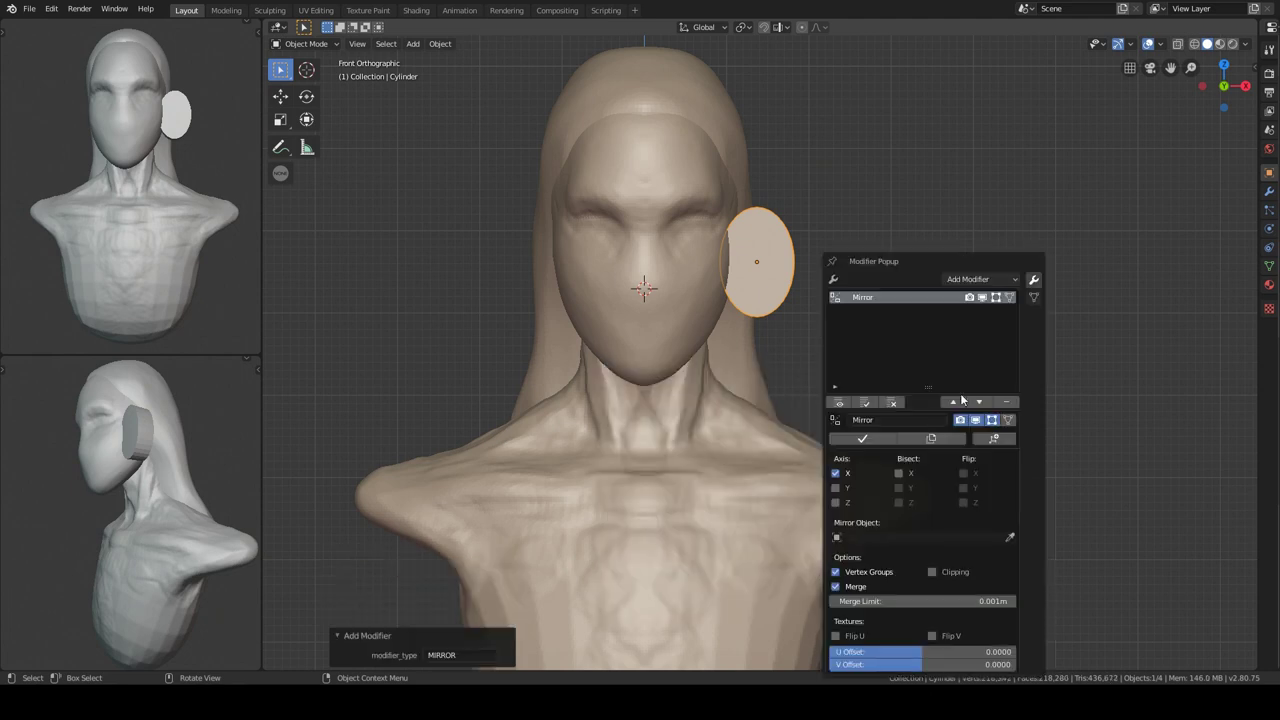
left_click(900, 537)
left_click(874, 395)
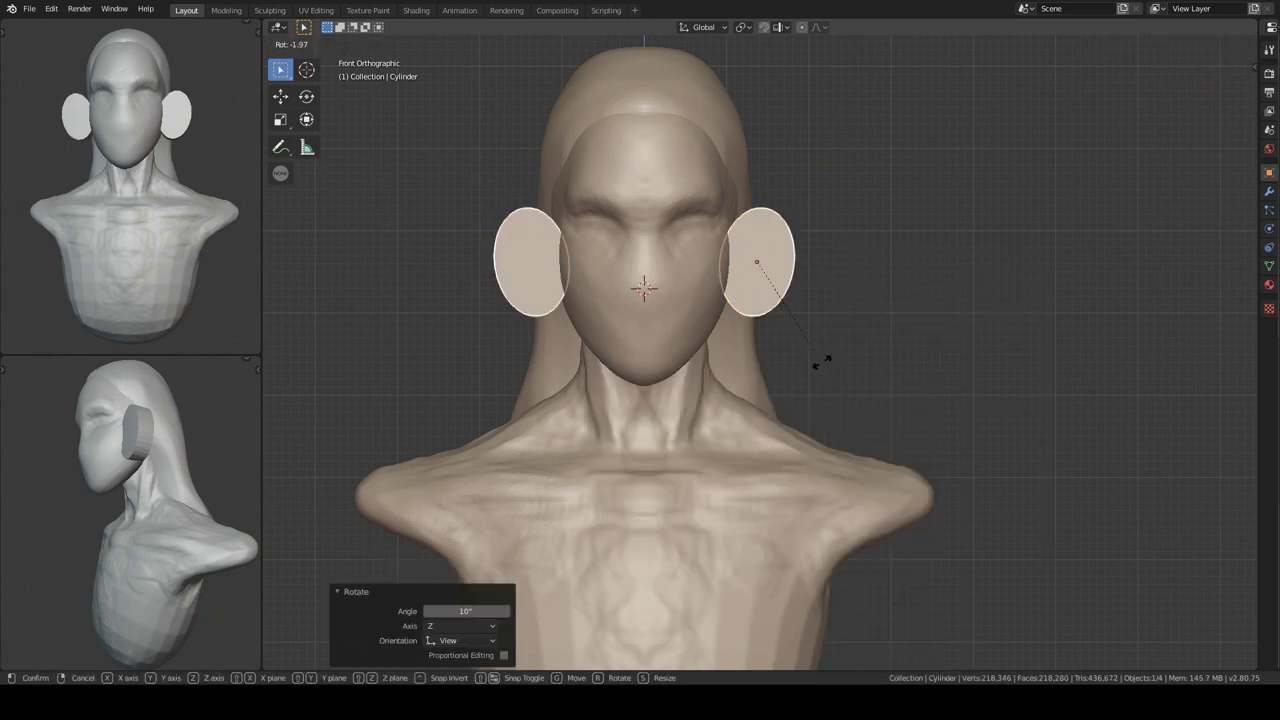
Tilt the ear 10° and move it back along the side of the head
left_click(775, 391)
key("KP_3")
key("g")
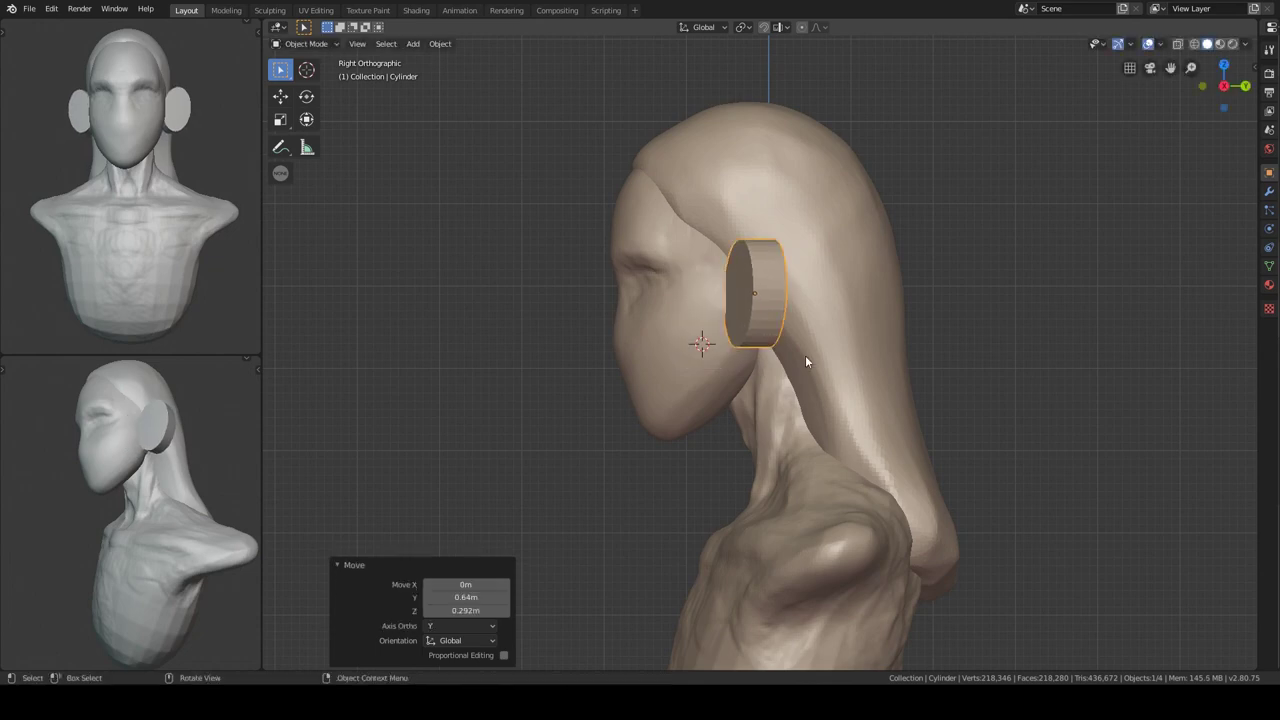
key("KP_1")
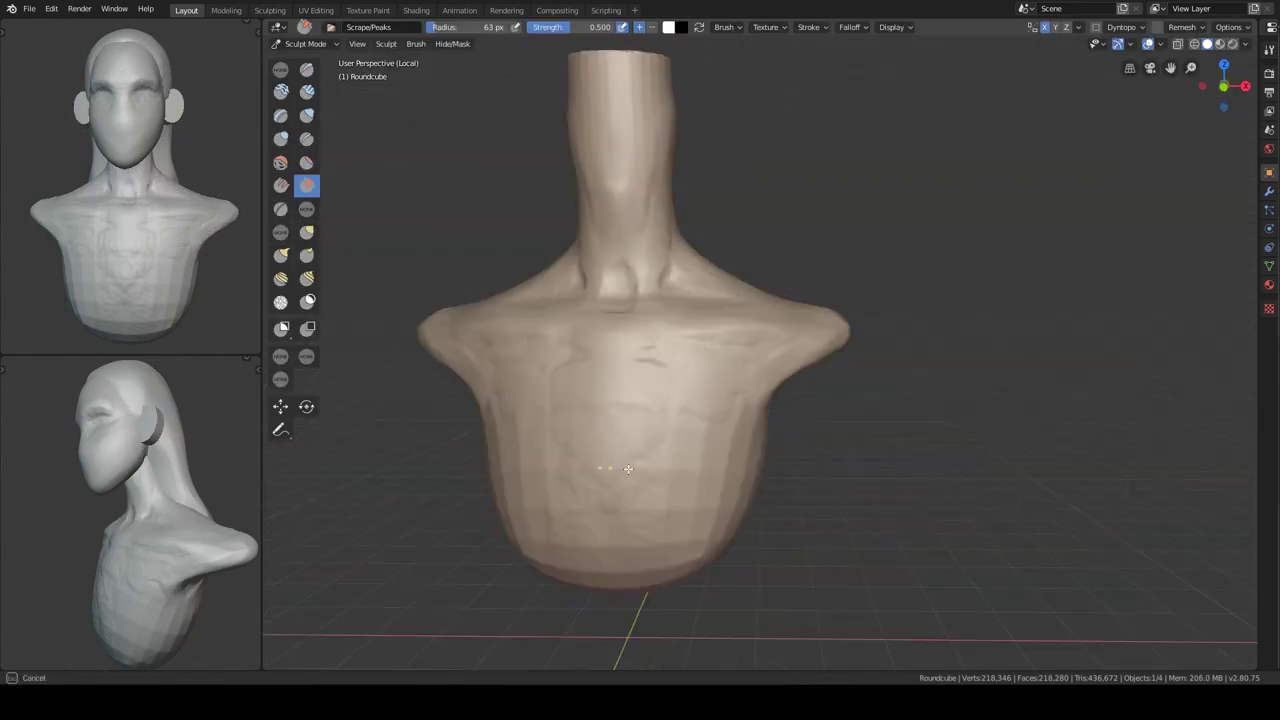
Reshape the torso's shoulders into slopes with the Draw and Scrape/Peaks brushes
mouse_move(654, 404)
middle_mouse_down()
mouse_move(697, 369)
mouse_move(800, 333)
mouse_move(665, 412)
mouse_move(737, 371)
mouse_move(757, 329)
mouse_move(563, 400)
mouse_move(608, 332)
mouse_move(557, 437)
mouse_move(793, 279)
mouse_move(757, 286)
mouse_move(758, 257)
mouse_move(770, 337)
middle_mouse_up()
key("x")
key("shift+t")
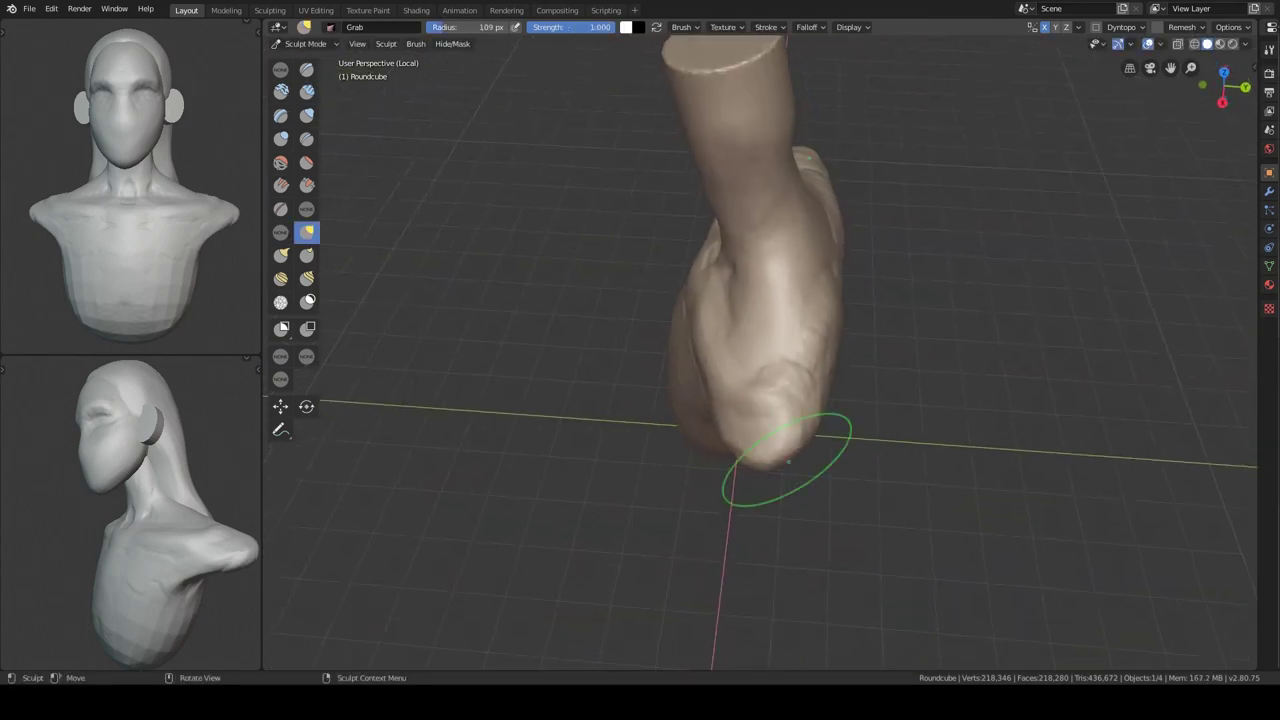
mouse_move(757, 497)
middle_mouse_down()
mouse_move(806, 374)
mouse_move(763, 423)
mouse_move(783, 371)
mouse_move(799, 424)
middle_mouse_up()
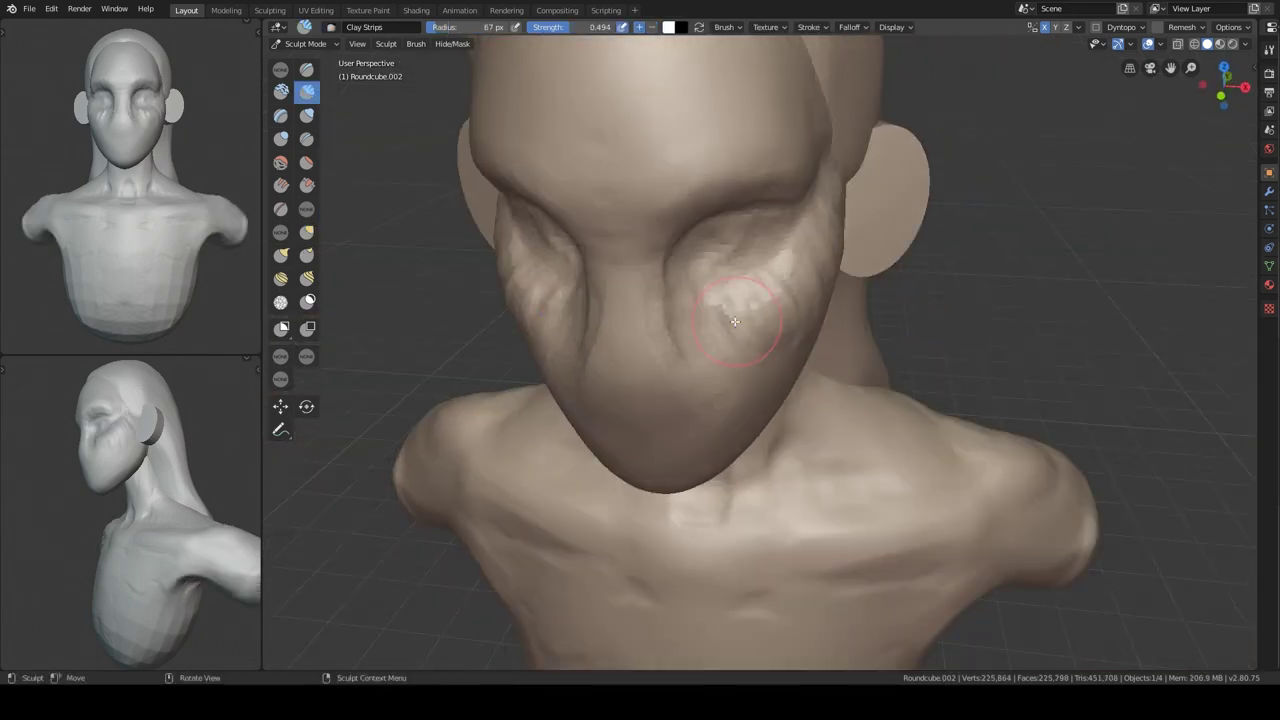
Refine the brow, cheeks, nose and lips while checking the head's side profile
mouse_move(735, 321)
middle_mouse_down()
mouse_move(886, 238)
mouse_move(738, 330)
mouse_move(810, 240)
mouse_move(821, 394)
mouse_move(675, 285)
mouse_move(686, 307)
middle_mouse_up()
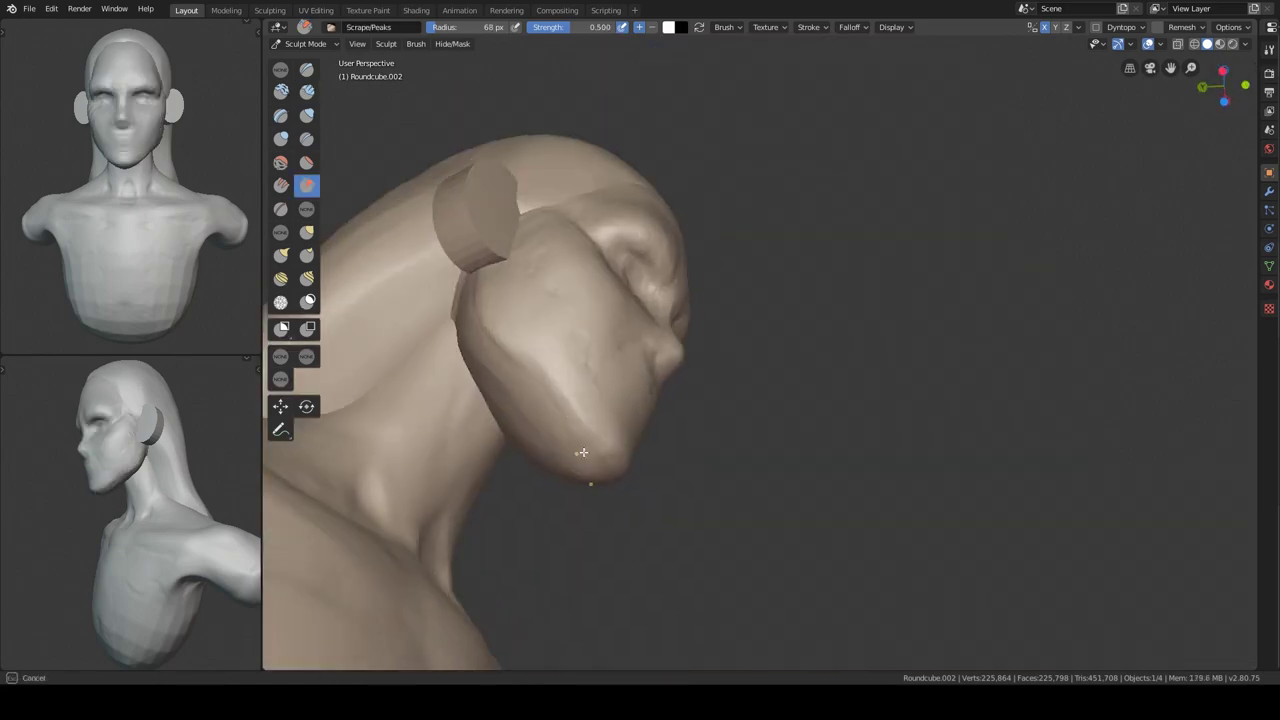
mouse_move(505, 437)
middle_mouse_down()
mouse_move(767, 362)
mouse_move(730, 353)
middle_mouse_up()
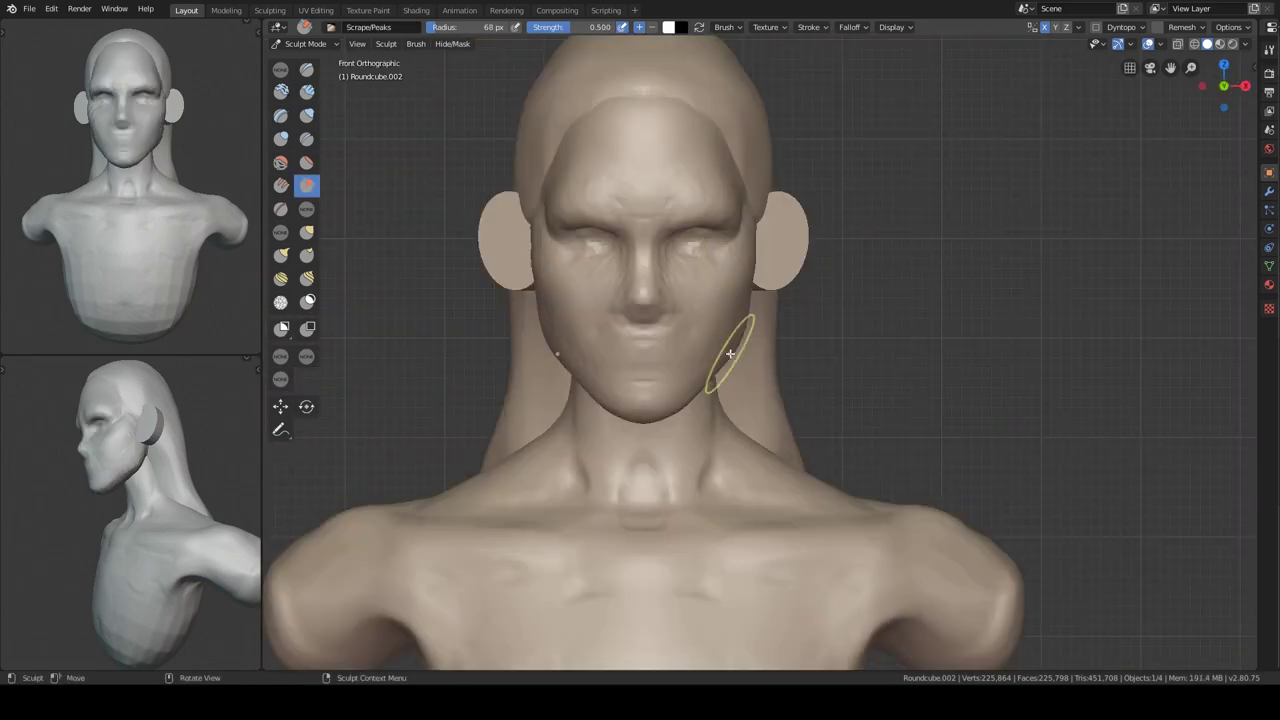
right_click(836, 266)
Apply the ear Mirror modifier, set origin to geometry, and sculpt rims, folds and lobes
left_click(814, 377)
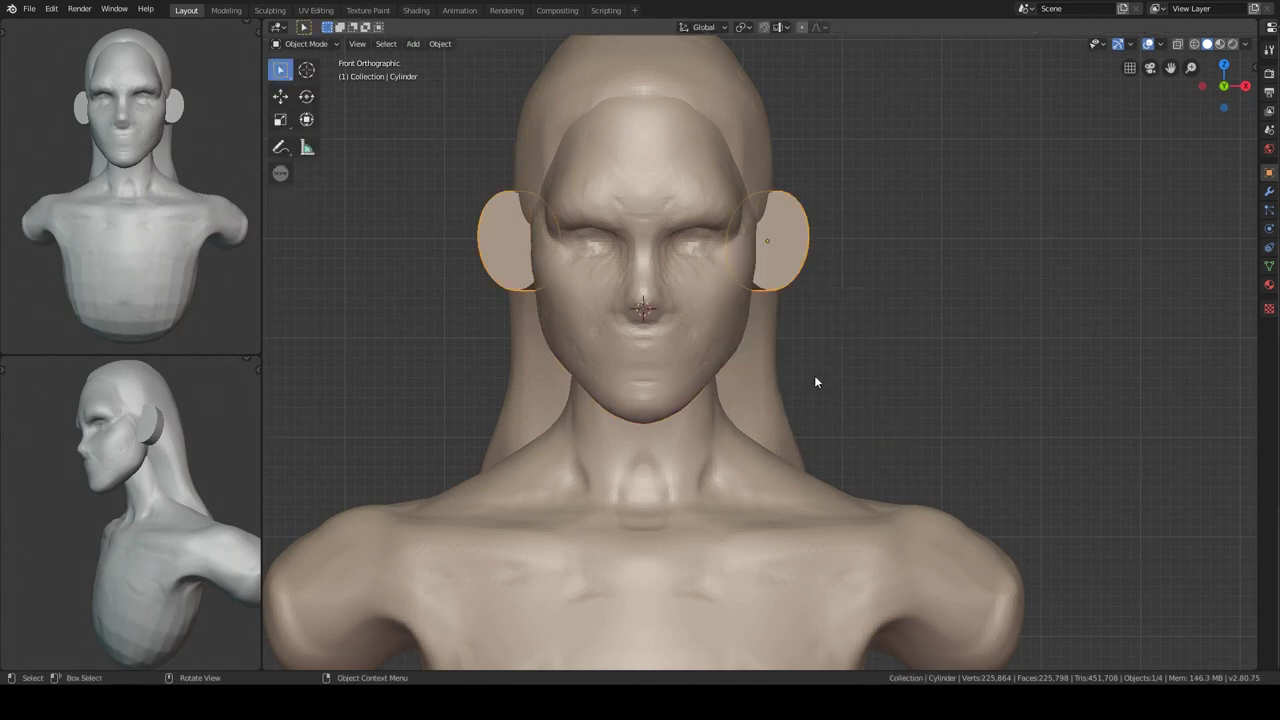
right_click(800, 274)
left_click(797, 272)
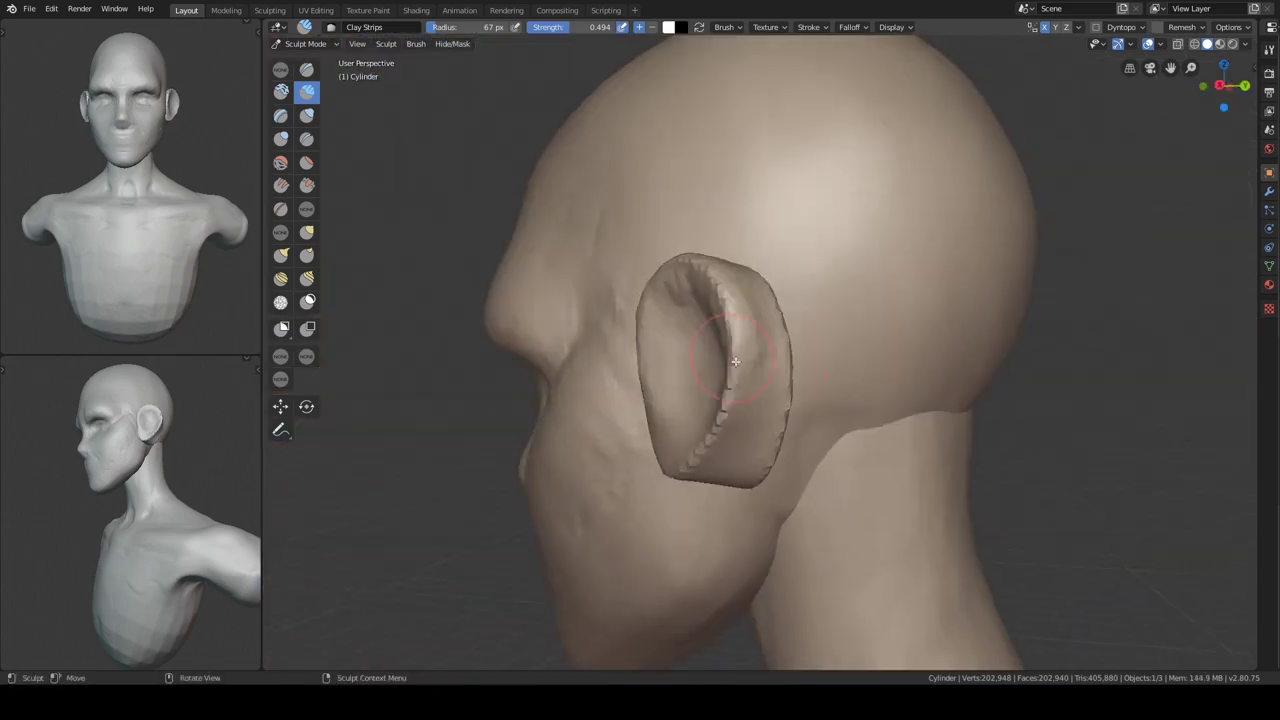
middle_click_drag(735, 362, 797, 471)
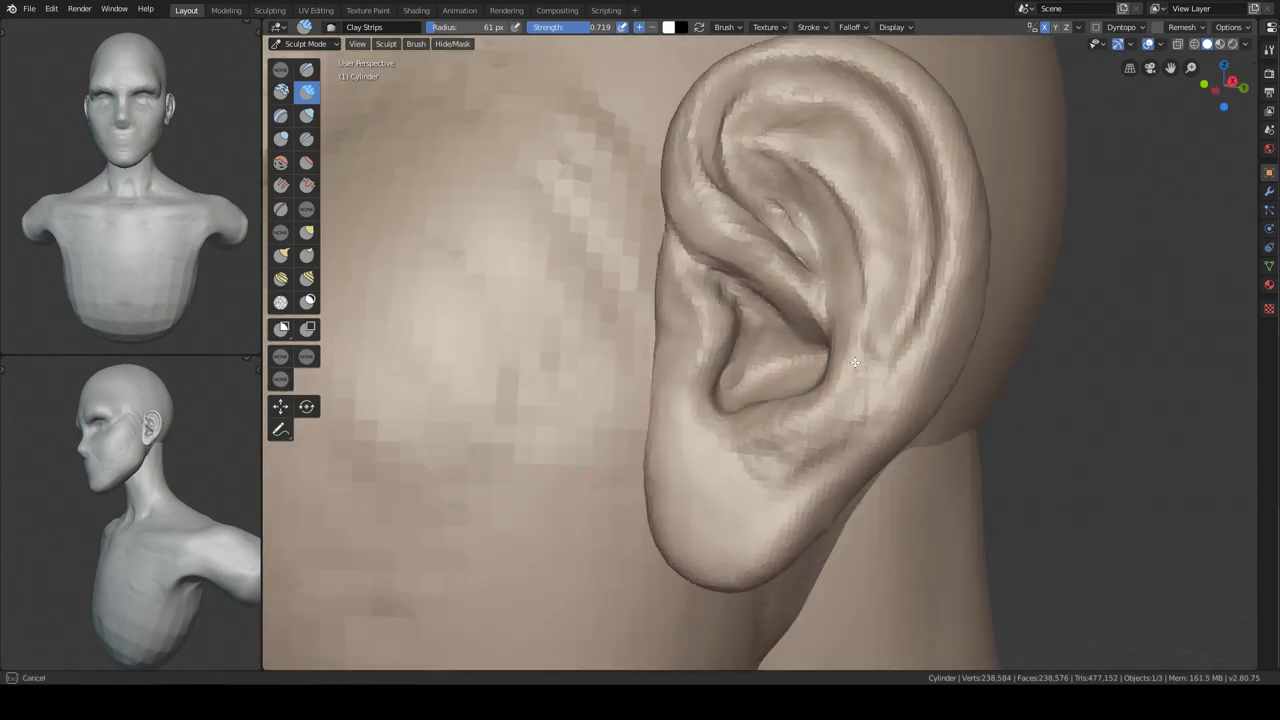
mouse_move(820, 457)
middle_mouse_down()
mouse_move(885, 385)
mouse_move(903, 237)
middle_mouse_up()
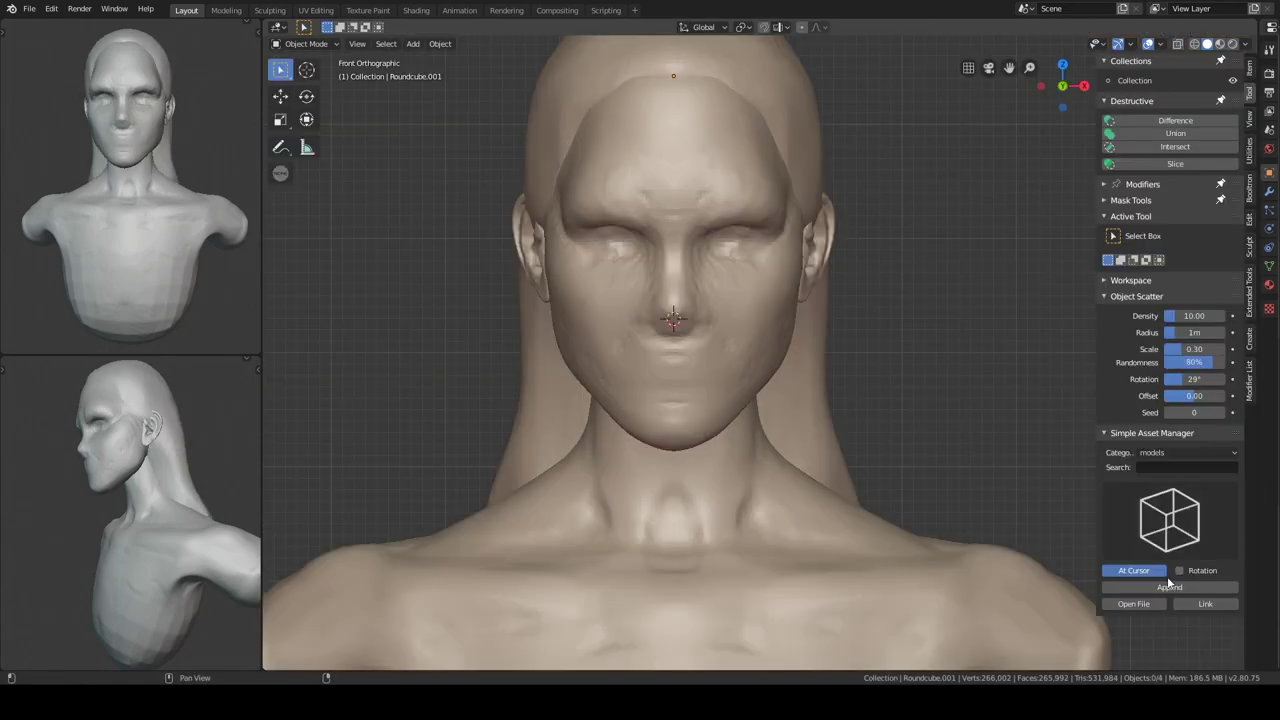
Append the eyeball assets and raise them along Z to face height
left_click(1168, 586)
scroll(789, 380, "down", 5)
middle_click_drag(789, 380, 848, 474)
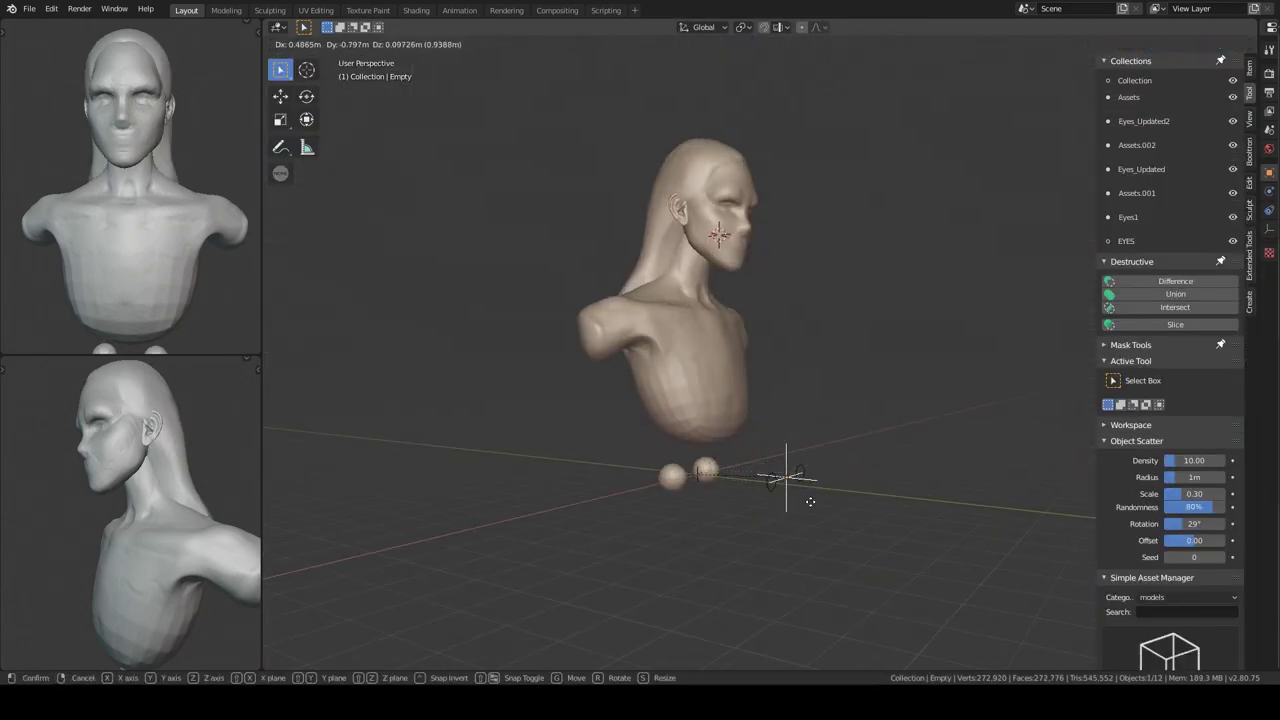
key("z")
left_click(752, 218)
Scale the eyeballs to 0.608 to fit the eye sockets, checking front and side views
key("KP_1")
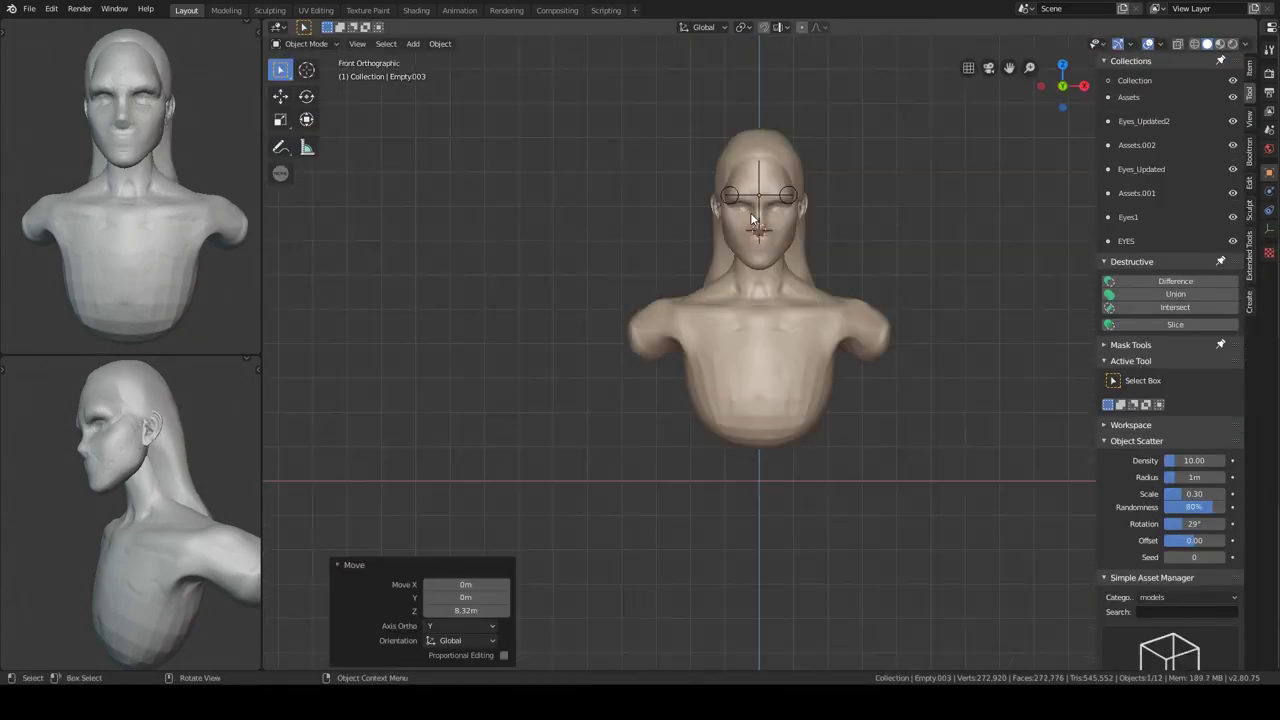
key("KP_3")
scroll(740, 253, "up", 3)
key("KP_1")
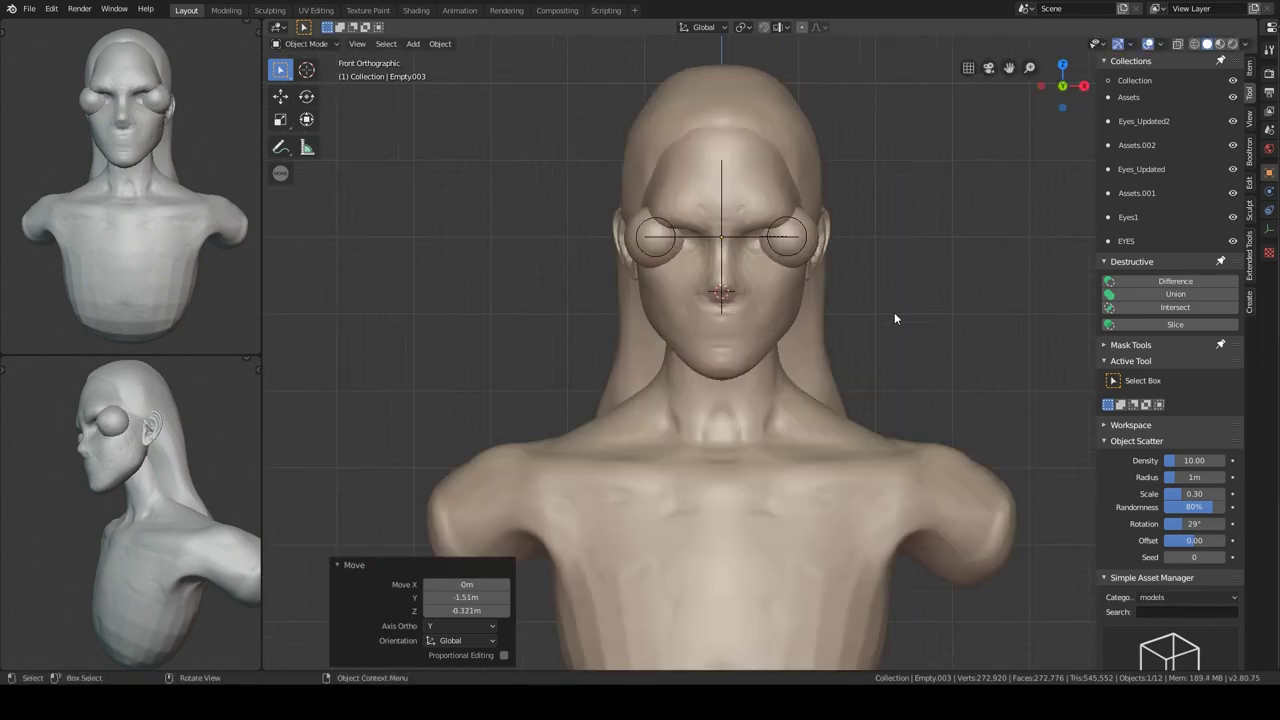
left_click(830, 292)
scroll(768, 363, "up", 2)
scroll(848, 258, "up", 3)
key("KP_3")
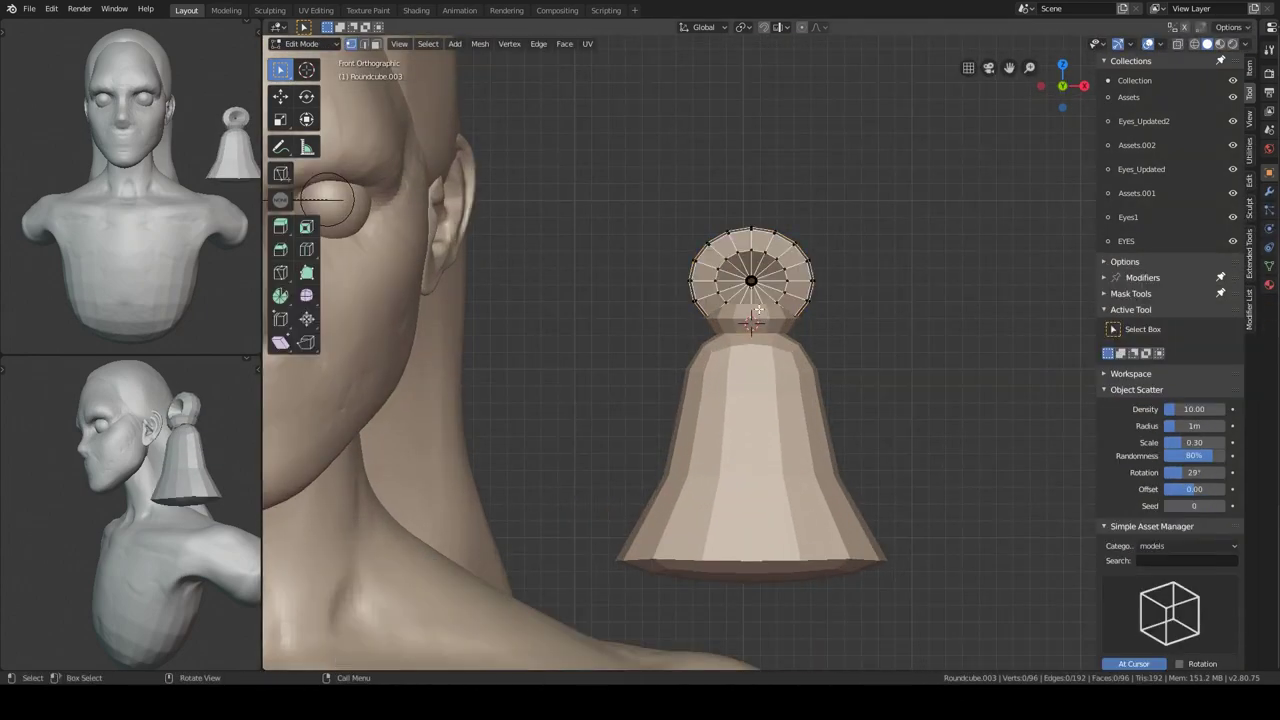
Select the disc's edge loop and flatten the round bead's depth and width
scroll(741, 331, "up", 2)
left_click(775, 272, "alt")
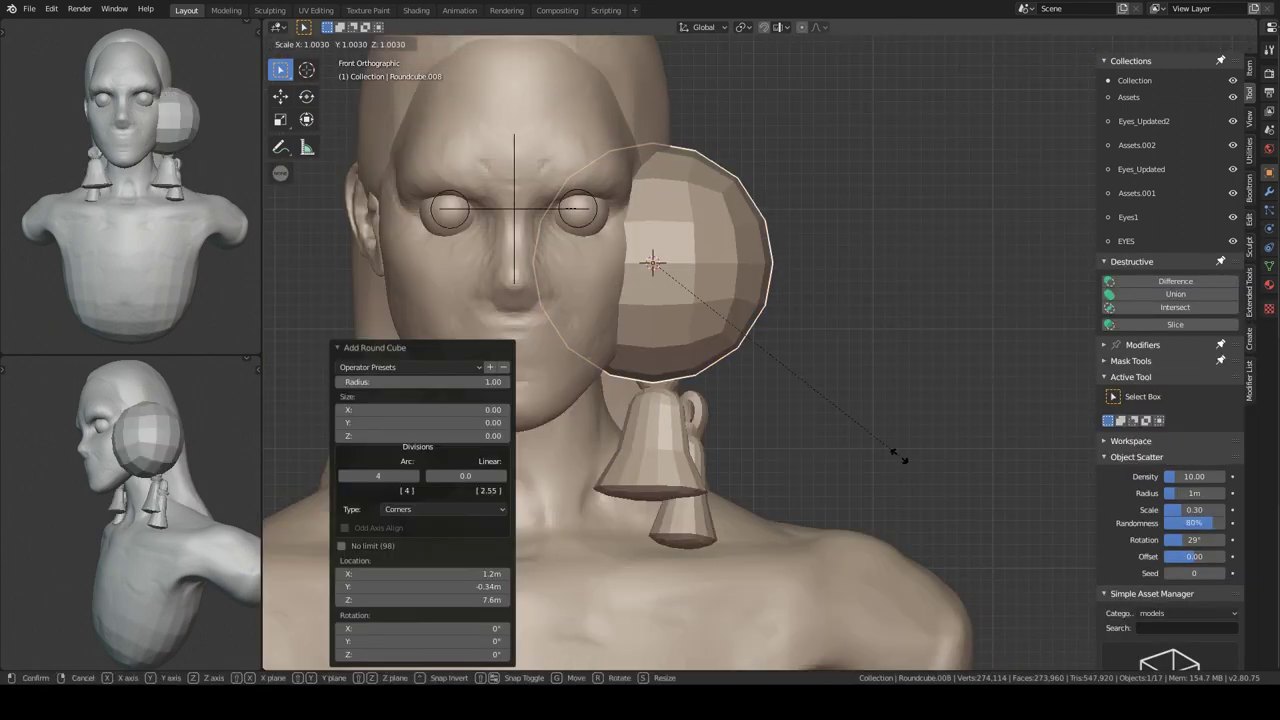
left_click(735, 369)
key("s")
key("x")
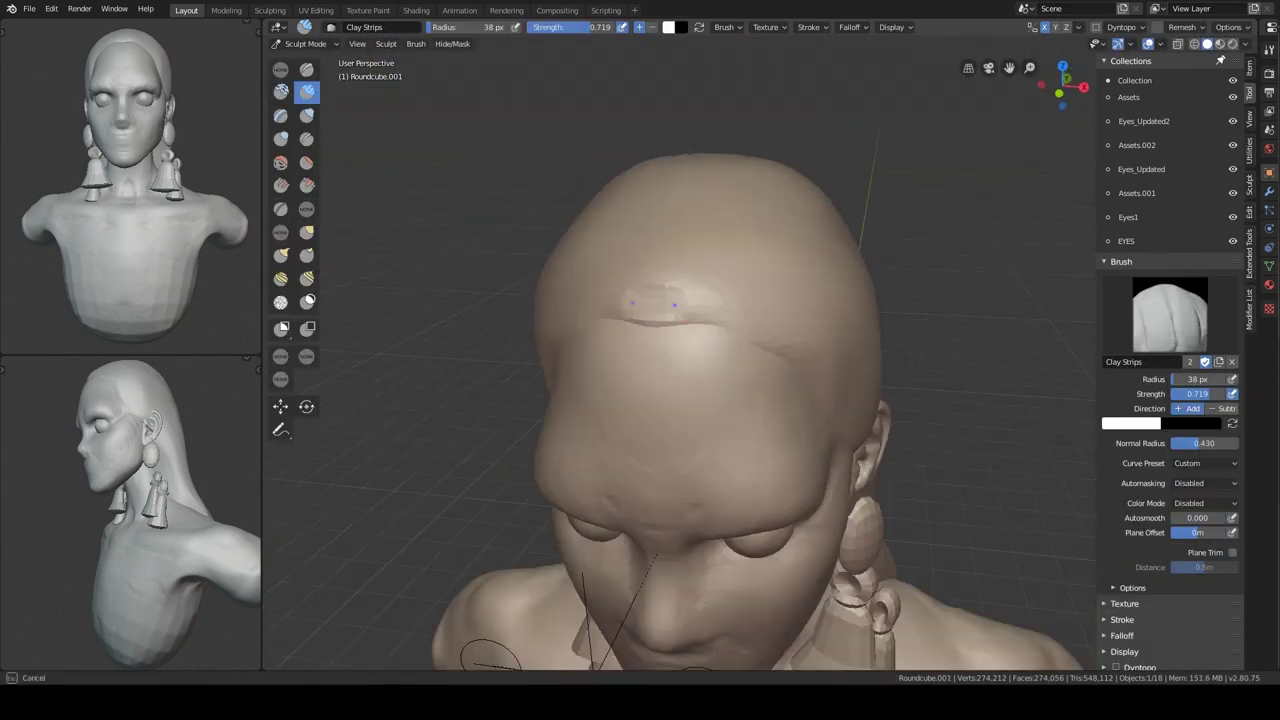
Sculpt a forehead hairline and eyelids with the Clay Strips and Grab brushes
mouse_move(677, 371)
middle_mouse_down()
mouse_move(674, 328)
mouse_move(818, 399)
mouse_move(808, 405)
middle_mouse_up()
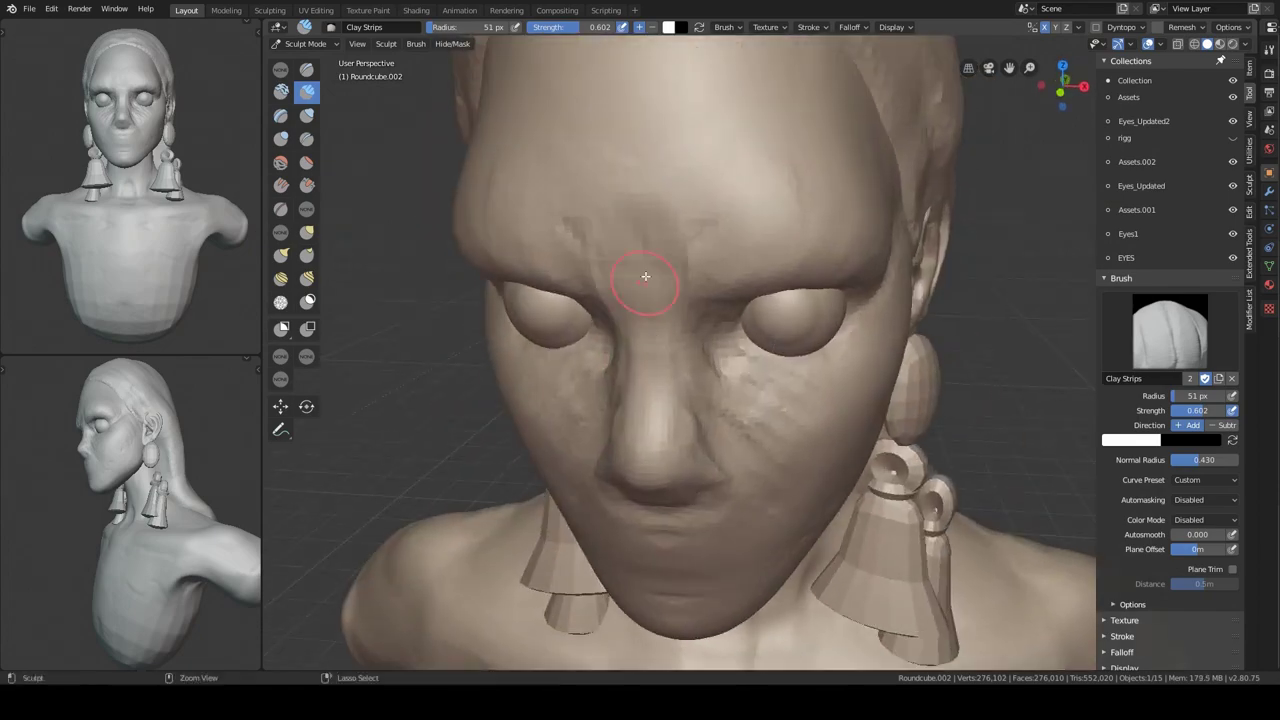
mouse_move(650, 275)
middle_mouse_down()
mouse_move(855, 322)
mouse_move(774, 369)
mouse_move(800, 369)
middle_mouse_up()
key("g")
mouse_move(684, 384)
middle_mouse_down()
mouse_move(724, 362)
mouse_move(663, 371)
mouse_move(700, 330)
middle_mouse_up()
key("c")
scroll(700, 330, "up", 3)
Rework the cheeks and fill out the lips, lowering Clay Strips strength to about 0.38
key("shift+t")
mouse_move(729, 286)
middle_mouse_down()
mouse_move(643, 352)
mouse_move(734, 271)
mouse_move(749, 329)
mouse_move(714, 378)
mouse_move(734, 364)
mouse_move(690, 385)
mouse_move(595, 365)
mouse_move(790, 310)
mouse_move(856, 306)
mouse_move(869, 265)
mouse_move(814, 340)
mouse_move(830, 300)
mouse_move(801, 286)
mouse_move(780, 330)
middle_mouse_up()
key("c")
key("shift+f")
left_click(857, 329)
key("g")
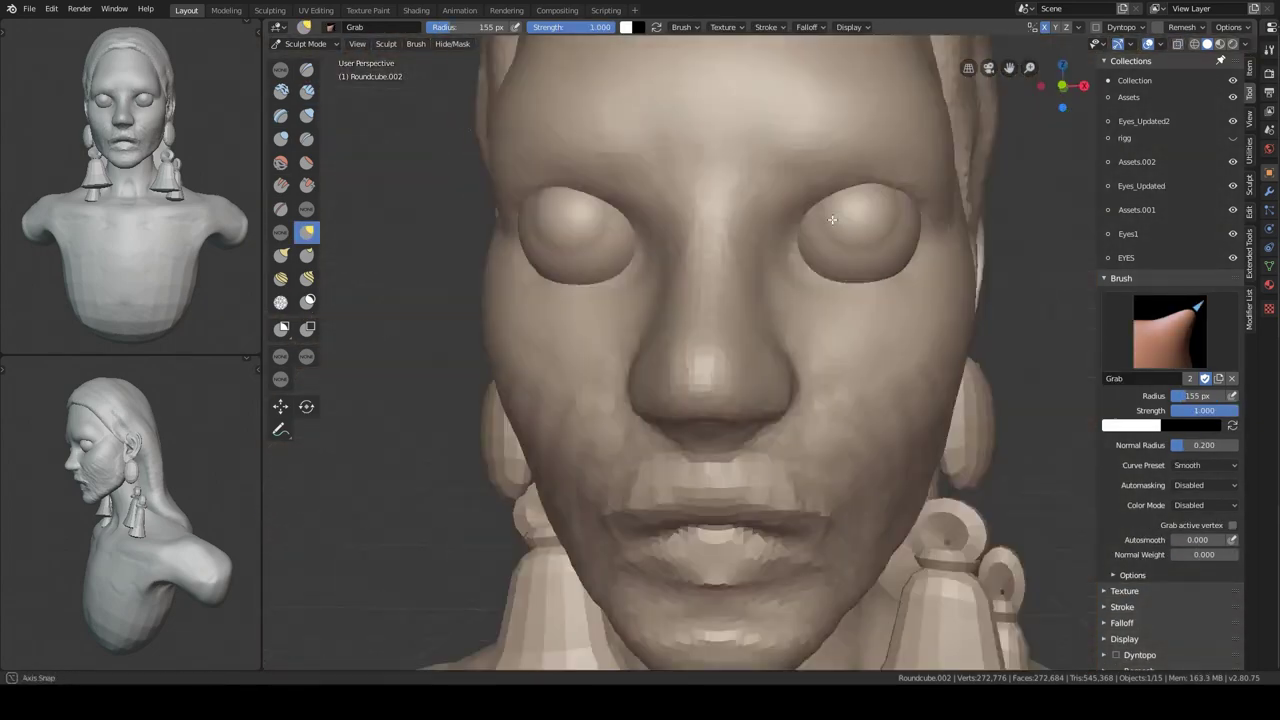
key("c")
scroll(765, 352, "up", 3)
key("q")
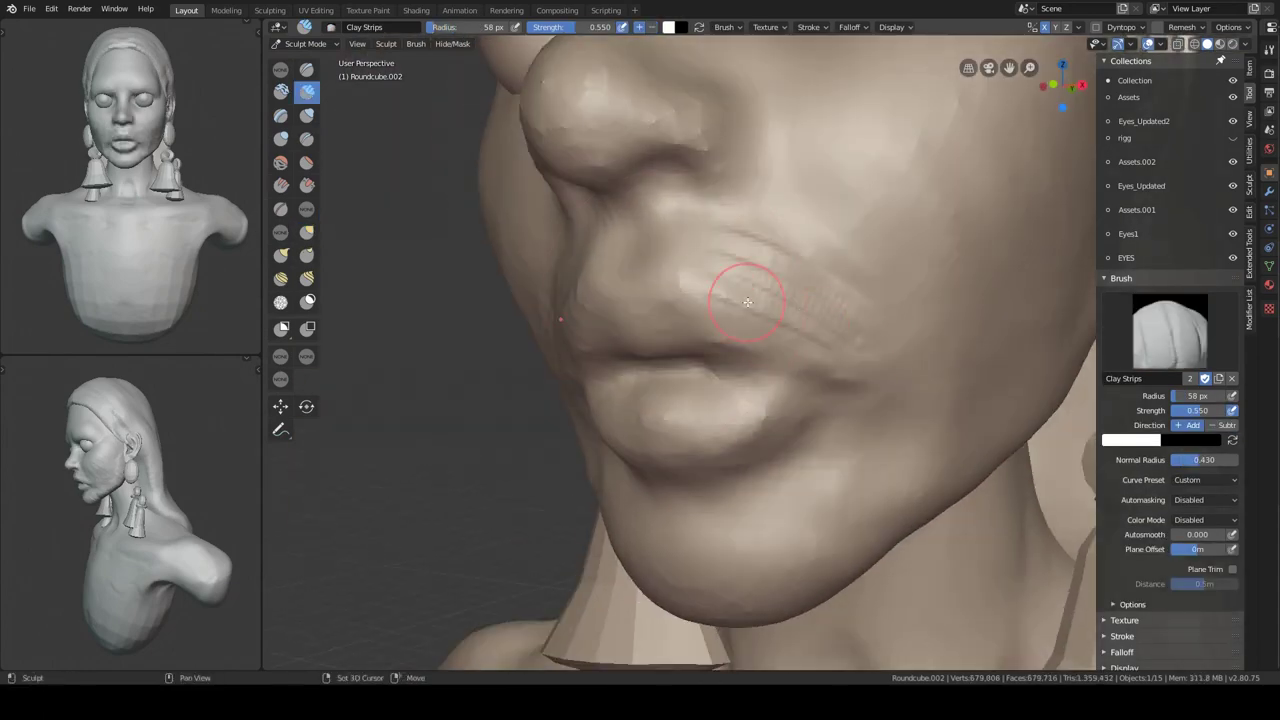
Build up the eye sockets with Clay Strips, orbiting around the eyes, nose and mouth
mouse_move(726, 229)
middle_mouse_down()
mouse_move(777, 214)
mouse_move(891, 289)
mouse_move(841, 286)
middle_mouse_up()
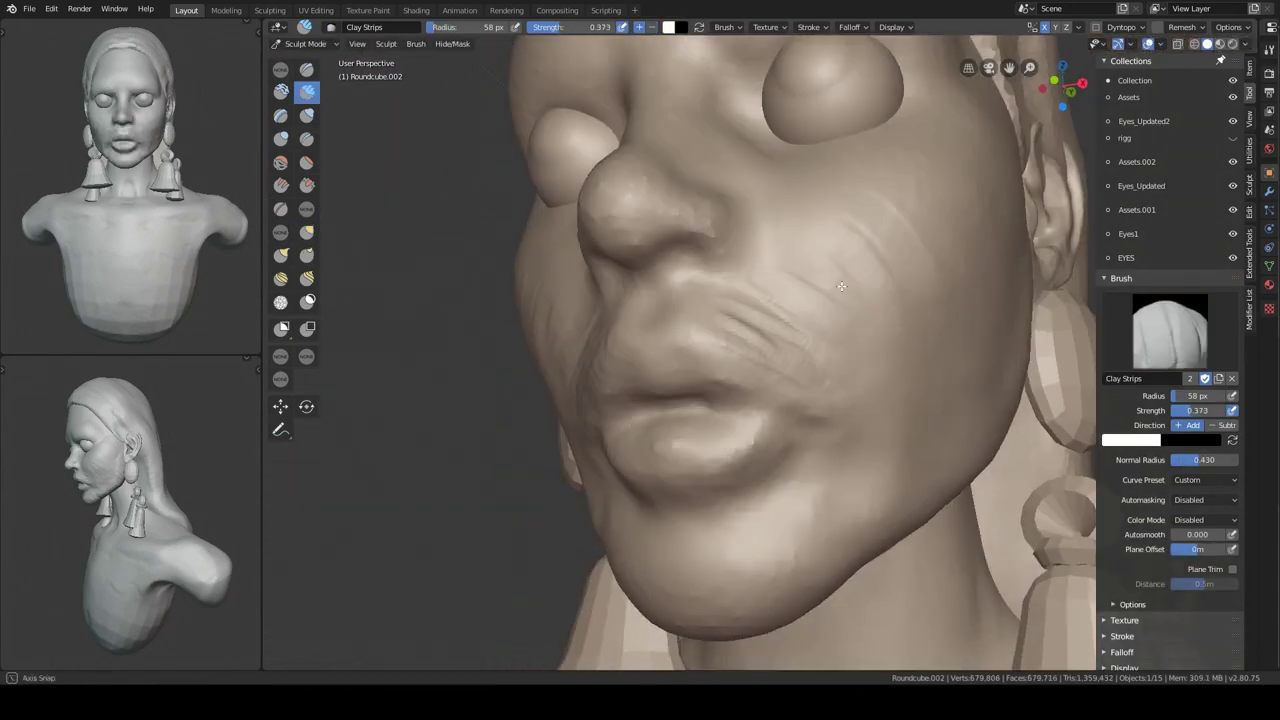
middle_click_drag(909, 342, 711, 360)
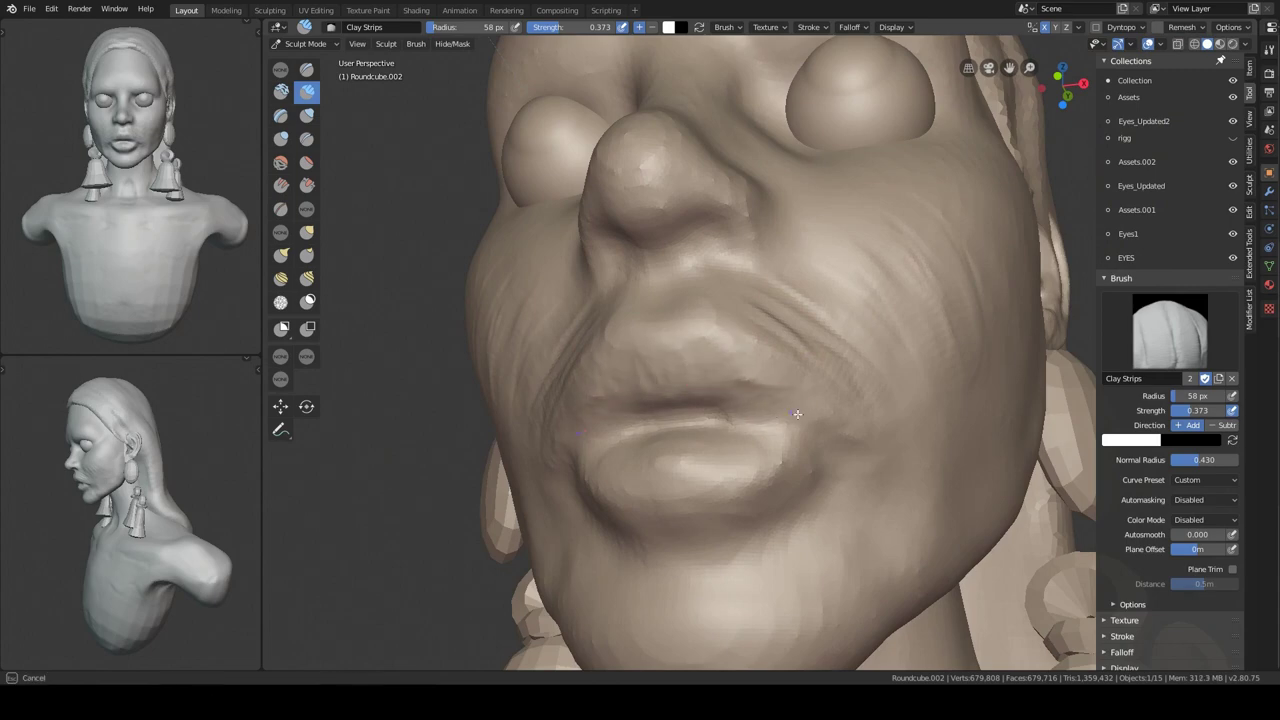
mouse_move(797, 413)
middle_mouse_down()
mouse_move(799, 365)
mouse_move(800, 460)
middle_mouse_up()
mouse_move(688, 487)
middle_mouse_down()
mouse_move(720, 420)
mouse_move(749, 470)
middle_mouse_up()
mouse_move(679, 435)
middle_mouse_down()
mouse_move(724, 367)
mouse_move(775, 368)
mouse_move(743, 357)
mouse_move(809, 337)
mouse_move(863, 338)
middle_mouse_up()
middle_click_drag(600, 389, 745, 389)
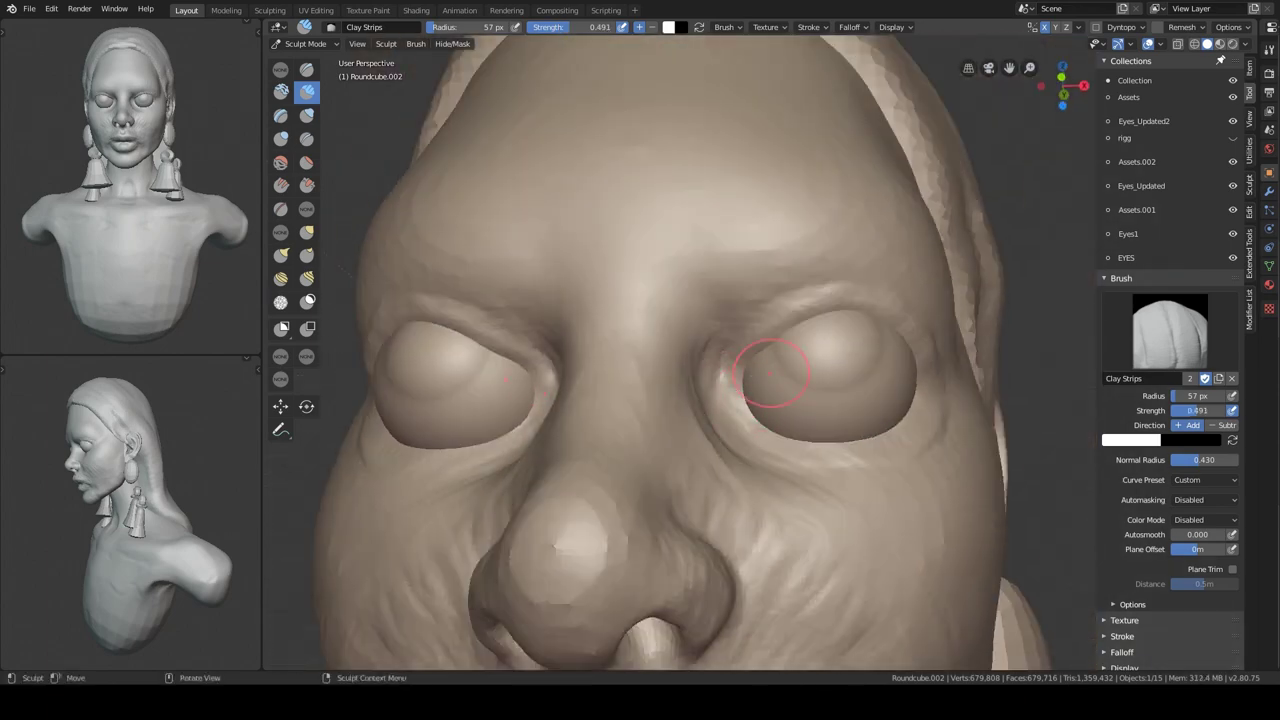
scroll(771, 372, "up", 2)
mouse_move(771, 372)
middle_mouse_down()
mouse_move(757, 344)
mouse_move(757, 400)
mouse_move(894, 429)
mouse_move(871, 451)
mouse_move(804, 448)
mouse_move(872, 414)
mouse_move(840, 430)
mouse_move(871, 440)
mouse_move(806, 257)
mouse_move(663, 294)
mouse_move(912, 213)
middle_mouse_up()
scroll(870, 430, "down", 3)
Grab the face profile and lips into shape, then add Clay Strips creases on the cheek
key("g")
middle_click_drag(853, 286, 836, 289)
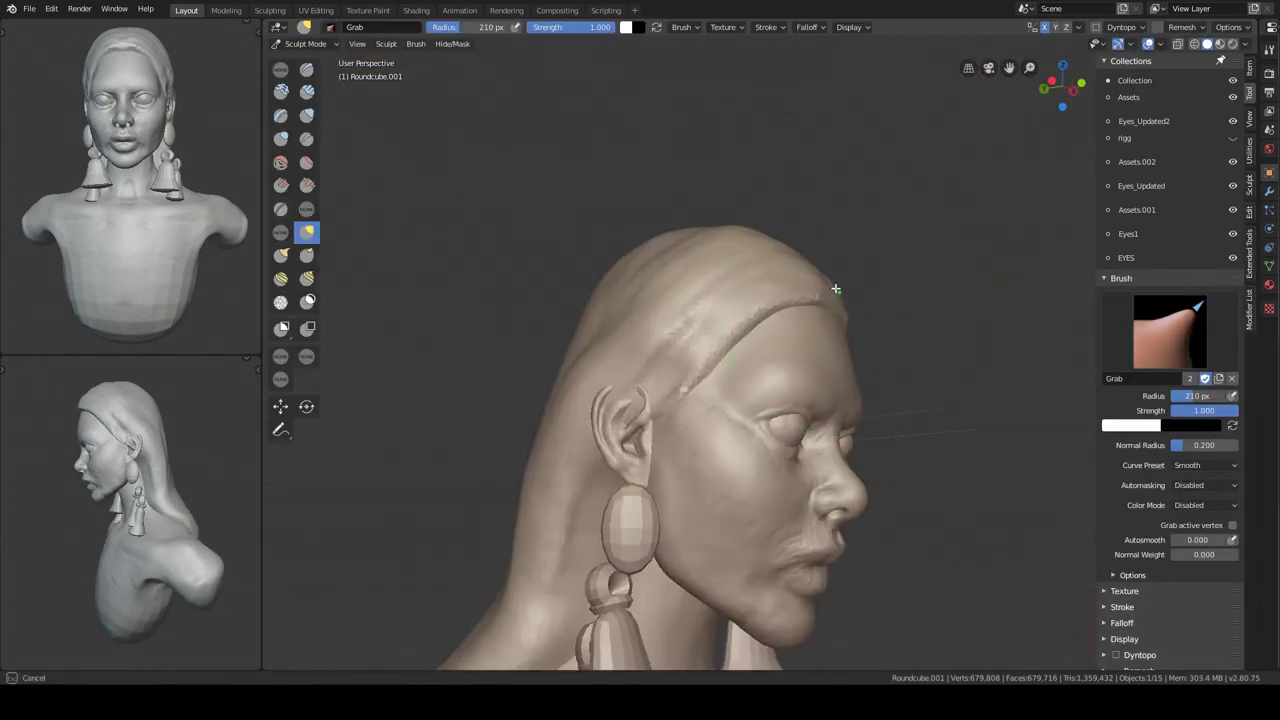
middle_click_drag(730, 321, 797, 233)
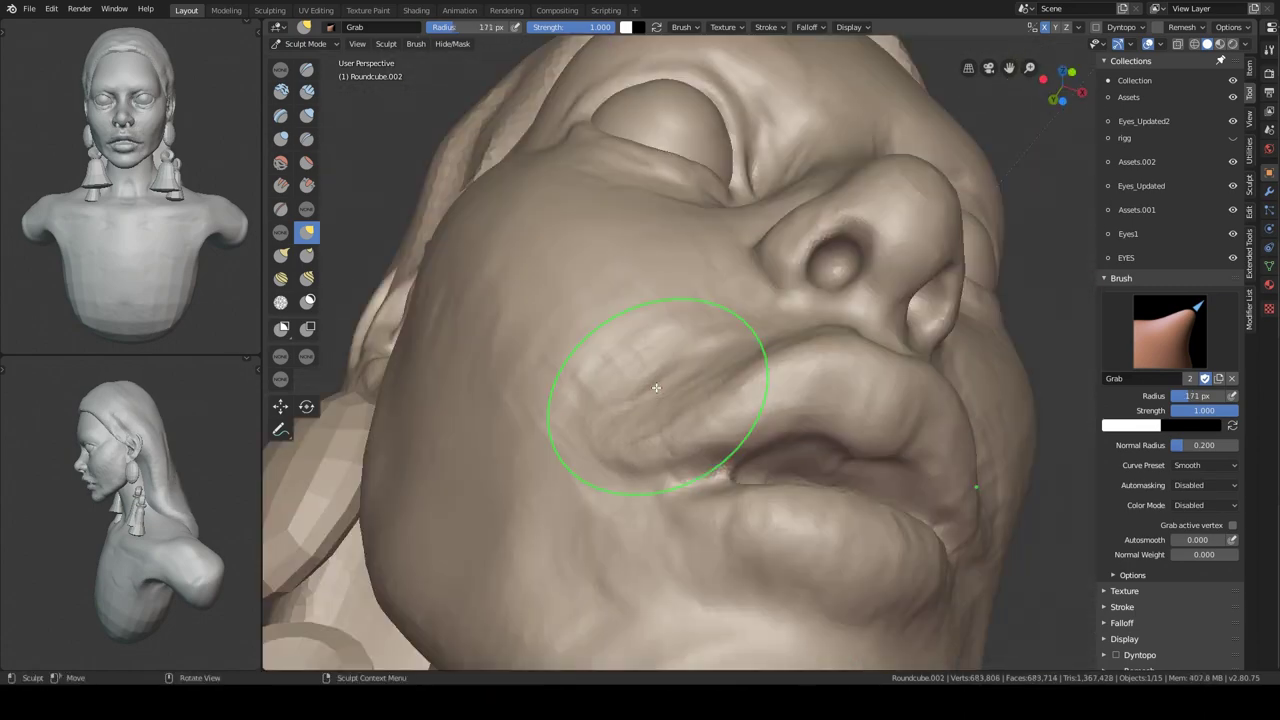
mouse_move(656, 387)
middle_mouse_down()
mouse_move(794, 414)
mouse_move(703, 506)
mouse_move(716, 517)
mouse_move(657, 529)
mouse_move(594, 423)
mouse_move(620, 468)
mouse_move(586, 514)
mouse_move(700, 457)
mouse_move(644, 265)
mouse_move(719, 412)
mouse_move(707, 418)
middle_mouse_up()
key("c")
scroll(644, 265, "up", 2)
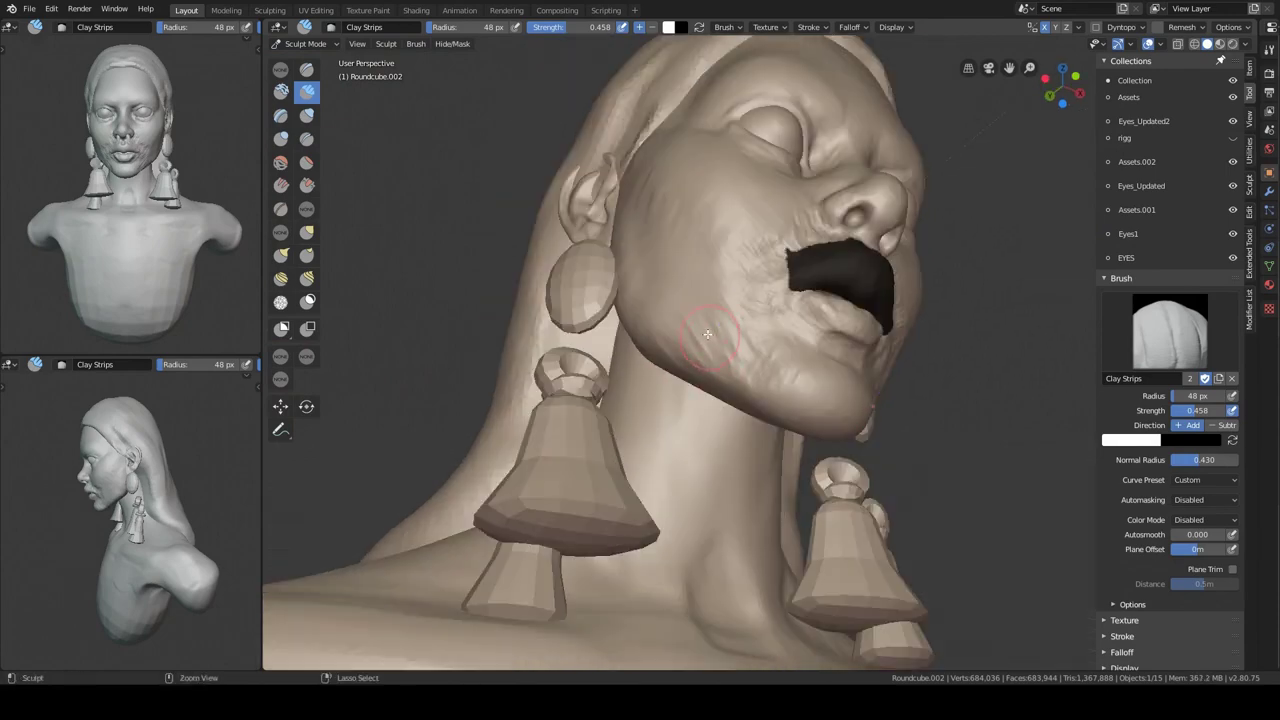
Hide the masked mouth region and isolate the head in local view
middle_click_drag(707, 333, 801, 284)
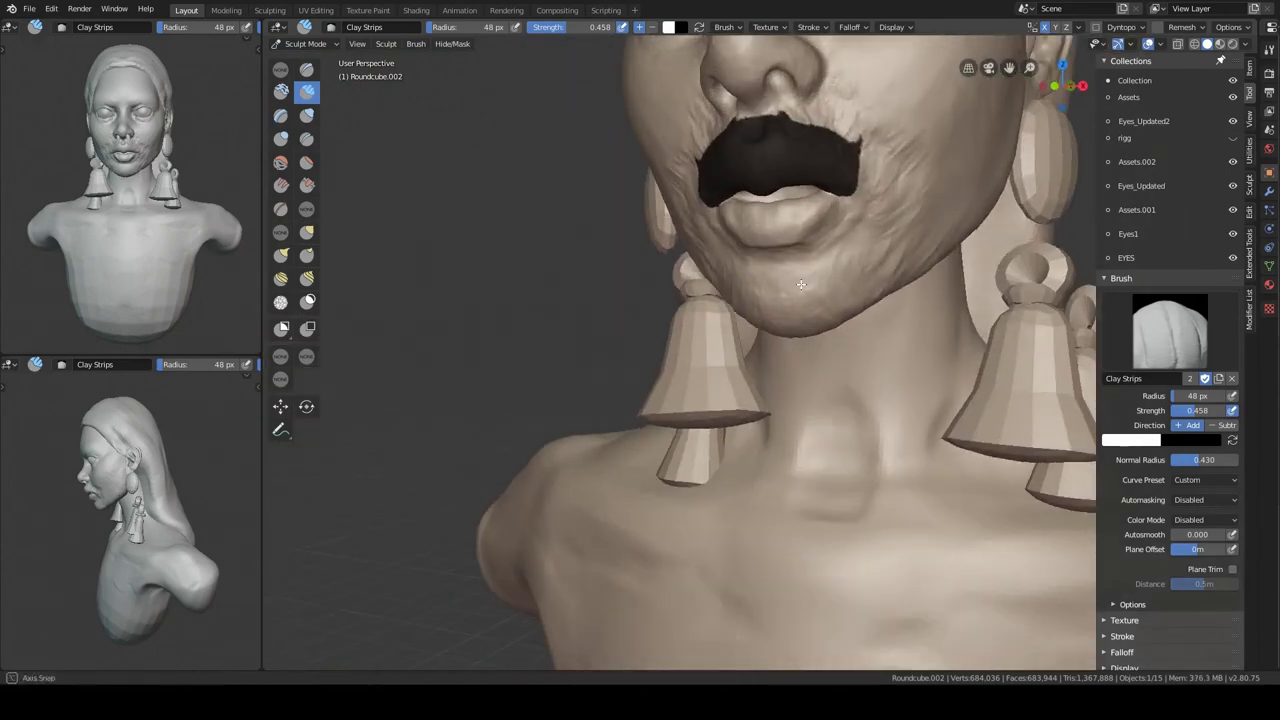
scroll(801, 284, "up", 3)
left_click(470, 99)
mouse_move(700, 300)
middle_mouse_down()
mouse_move(762, 296)
mouse_move(797, 263)
mouse_move(740, 320)
middle_mouse_up()
key("KP_Divide")
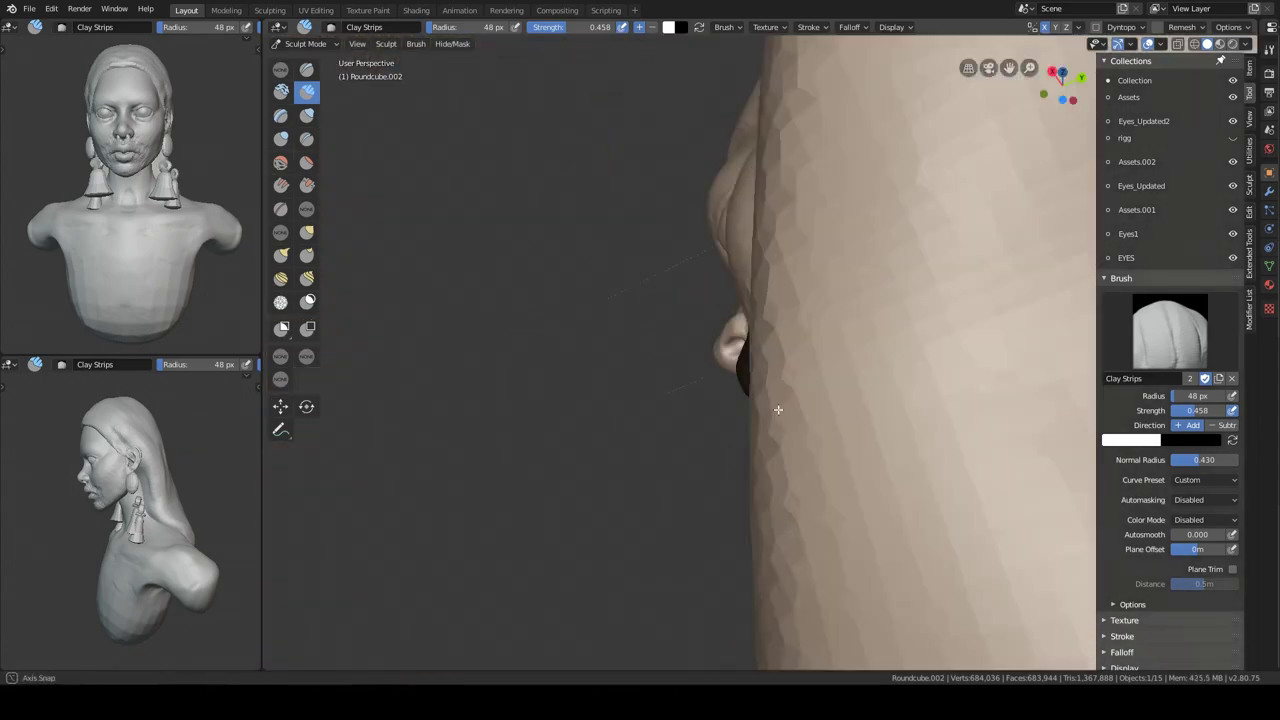
Sculpt folds and fine wrinkles into the cheek and jaw with the Grab brush
key("g")
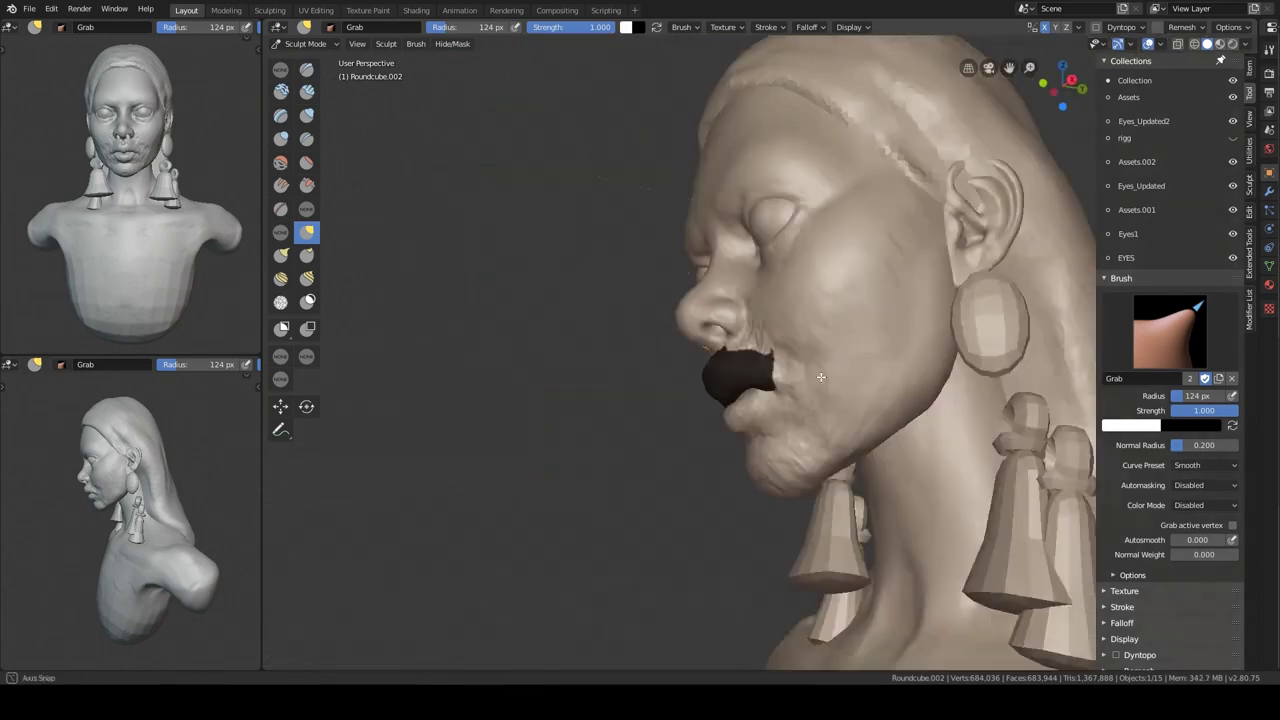
middle_click_drag(811, 360, 754, 399)
key("KP_Divide")
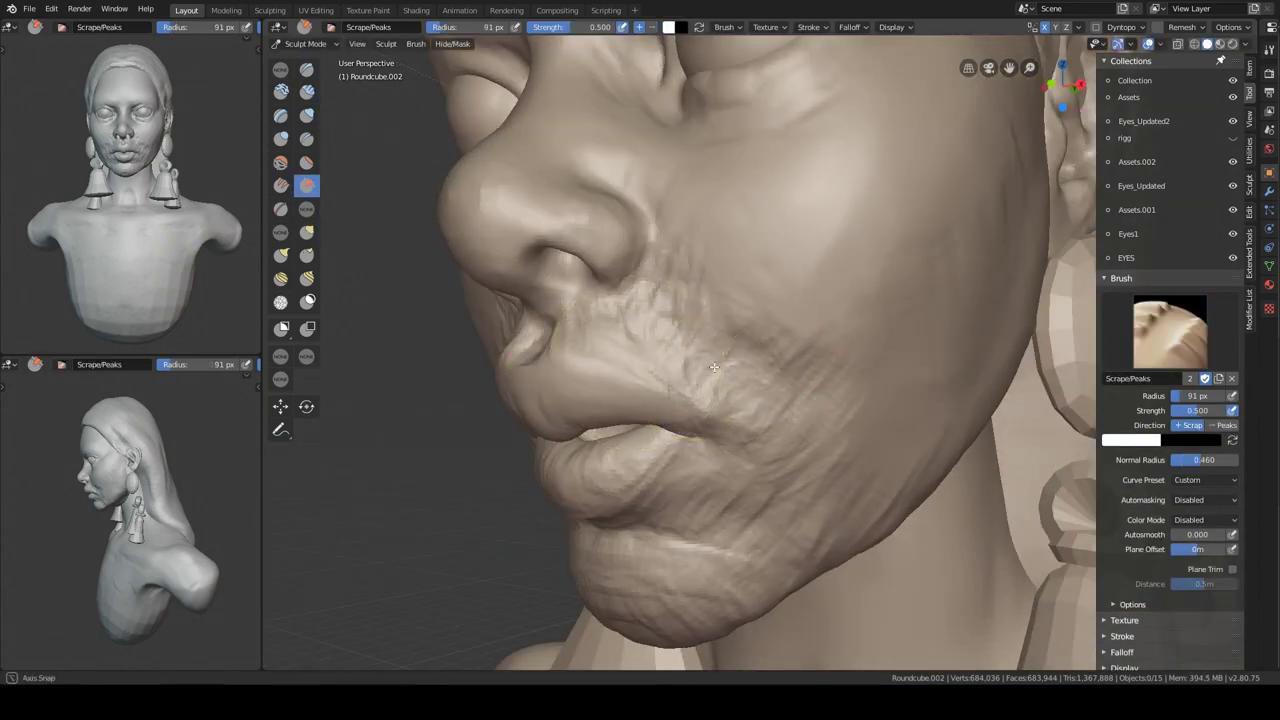
middle_click_drag(714, 367, 843, 286)
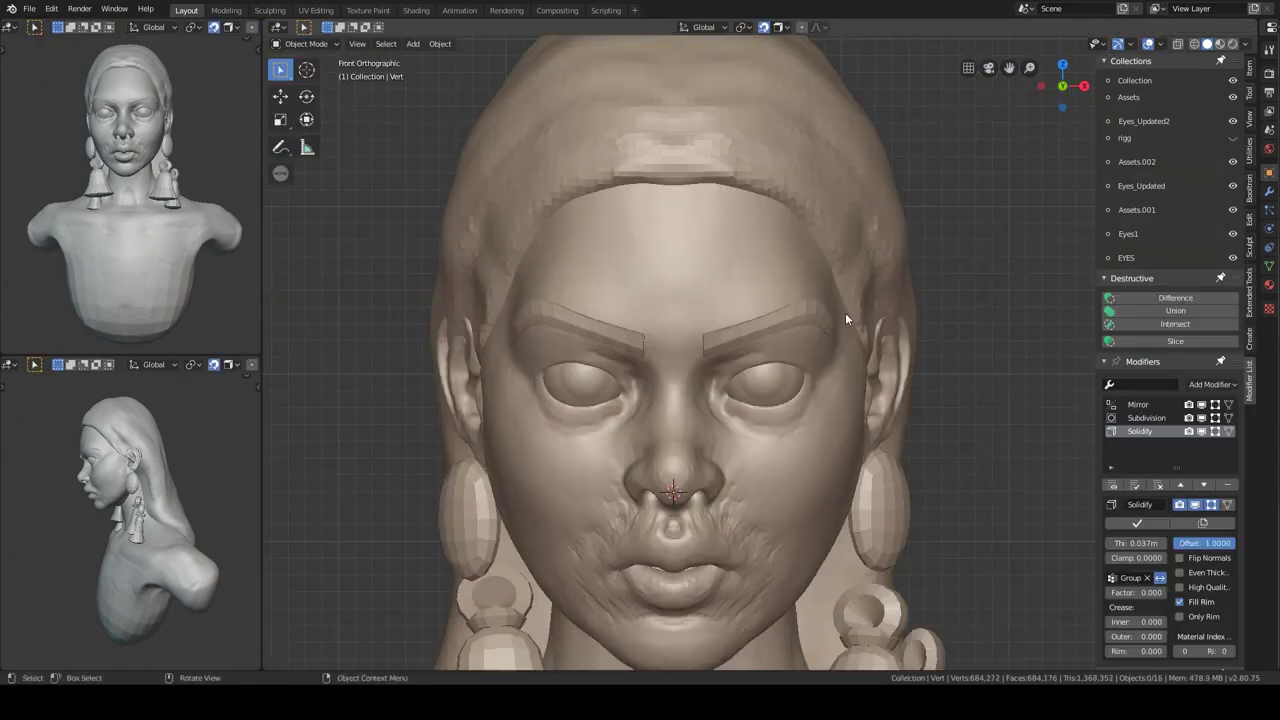
Move one eyebrow curve point upward in Edit Mode to reshape the arch
scroll(845, 318, "up", 2)
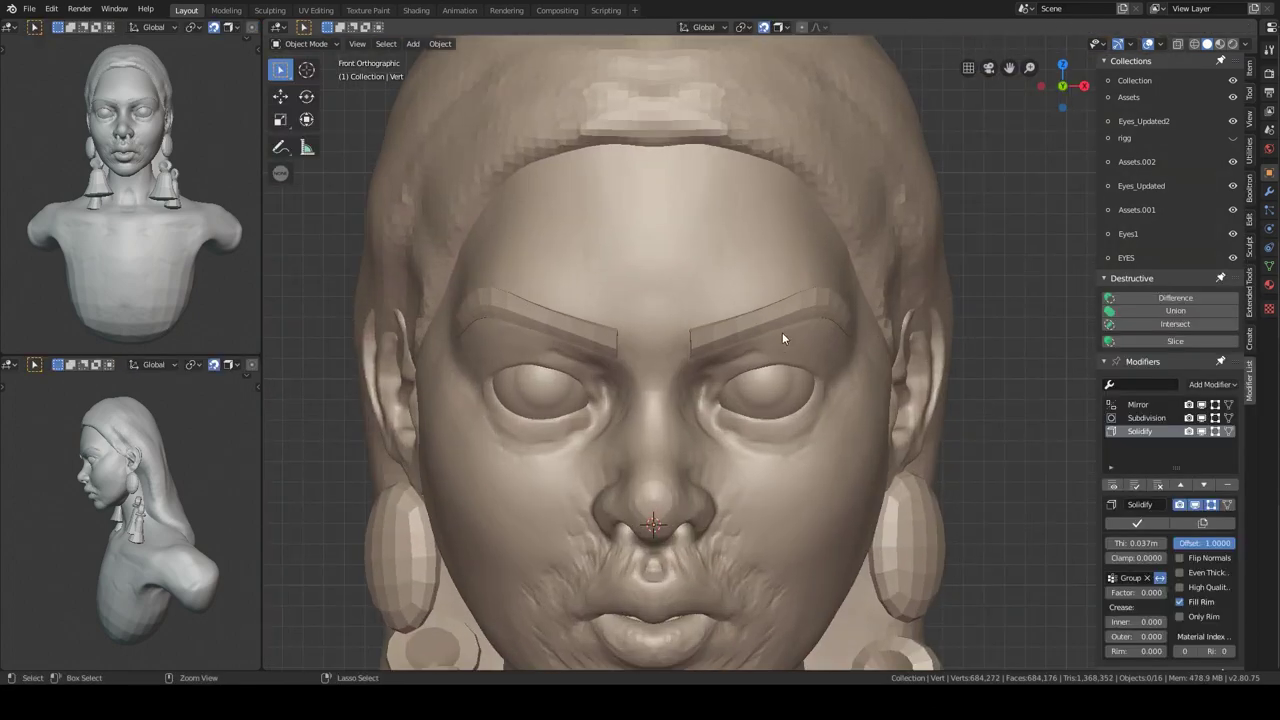
key("Tab")
middle_click_drag(774, 338, 880, 220)
key("g")
left_click(889, 208)
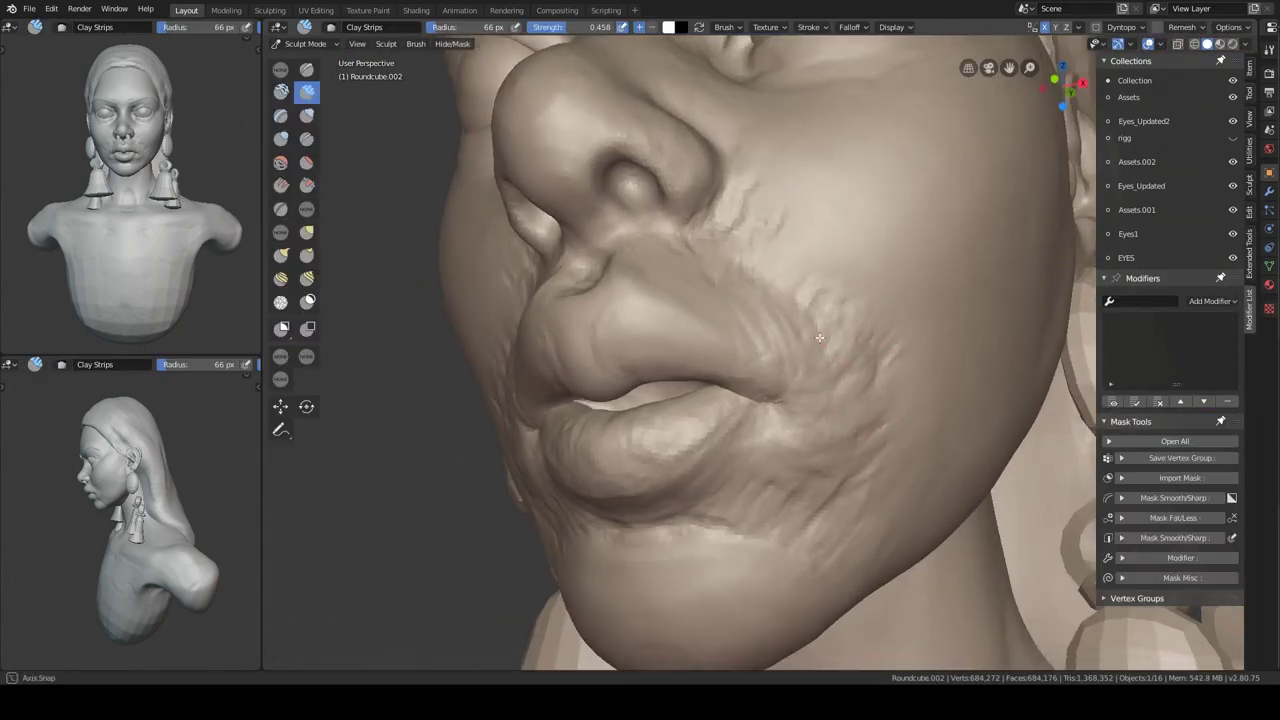
Return to sculpting the side of the face with the Grab brush
mouse_move(819, 338)
middle_mouse_down()
mouse_move(793, 420)
mouse_move(811, 254)
mouse_move(862, 366)
middle_mouse_up()
key("g")
scroll(811, 254, "down", 5)
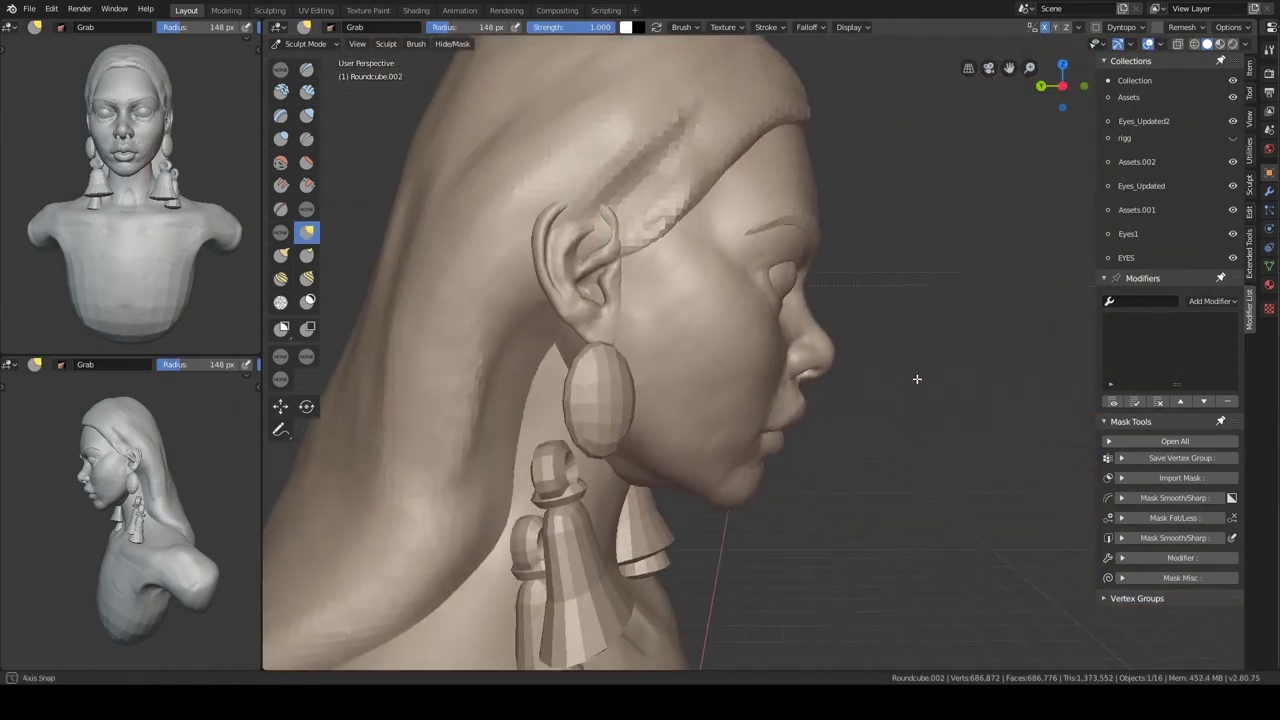
From a front view, refine the brow and eyelids with the Clay Strips brush
key("ctrl+Tab")
key("KP_1")
scroll(800, 369, "up", 2)
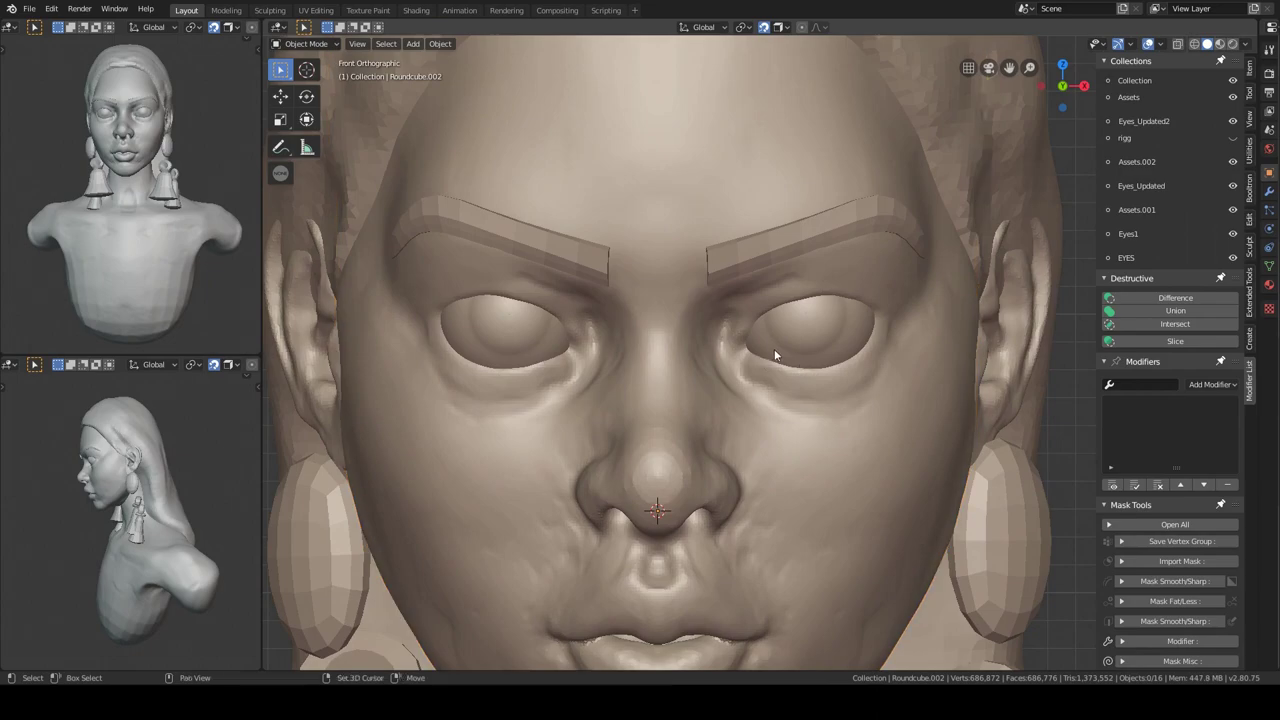
right_click(773, 352)
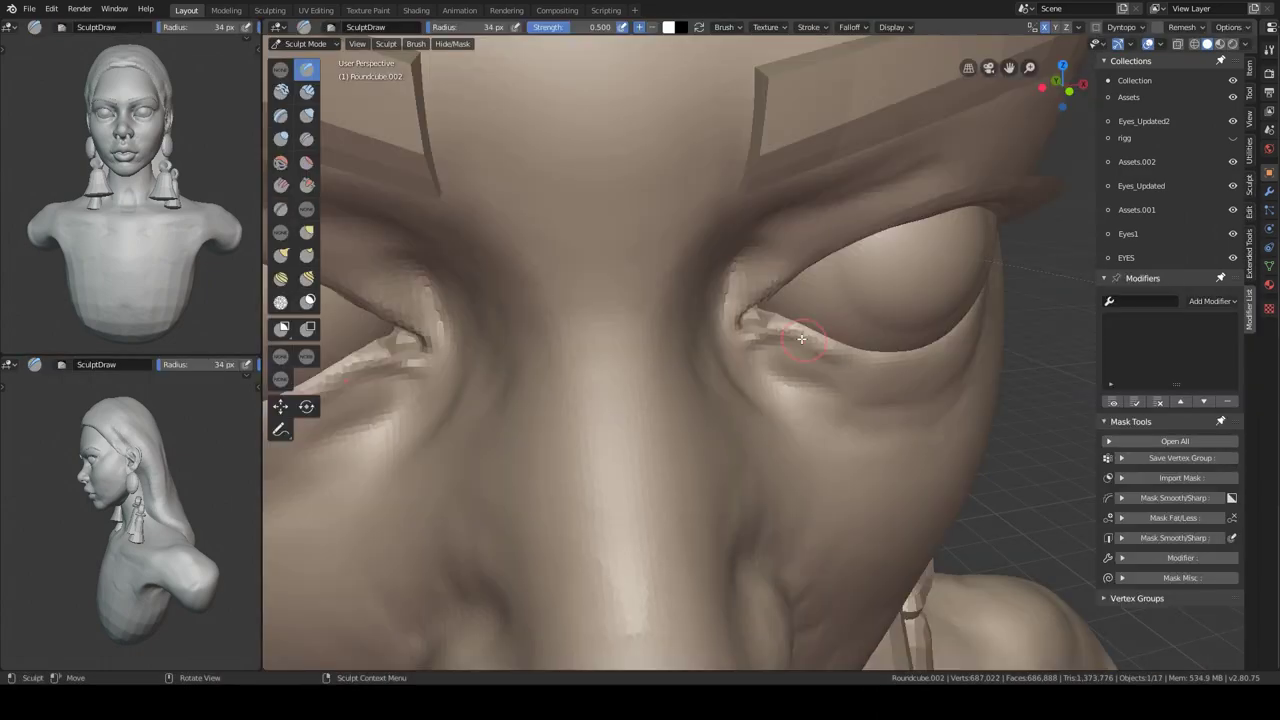
scroll(801, 339, "down", 3)
key("c")
mouse_move(814, 300)
middle_mouse_down()
mouse_move(700, 314)
mouse_move(923, 178)
mouse_move(786, 229)
mouse_move(694, 286)
mouse_move(835, 218)
mouse_move(789, 296)
mouse_move(693, 347)
mouse_move(686, 386)
mouse_move(743, 443)
mouse_move(746, 283)
mouse_move(693, 407)
middle_mouse_up()
Isolate the head in local view to work the eye sockets, then restore the eyes and brows
key("KP_Divide")
key("Escape")
key("KP_Divide")
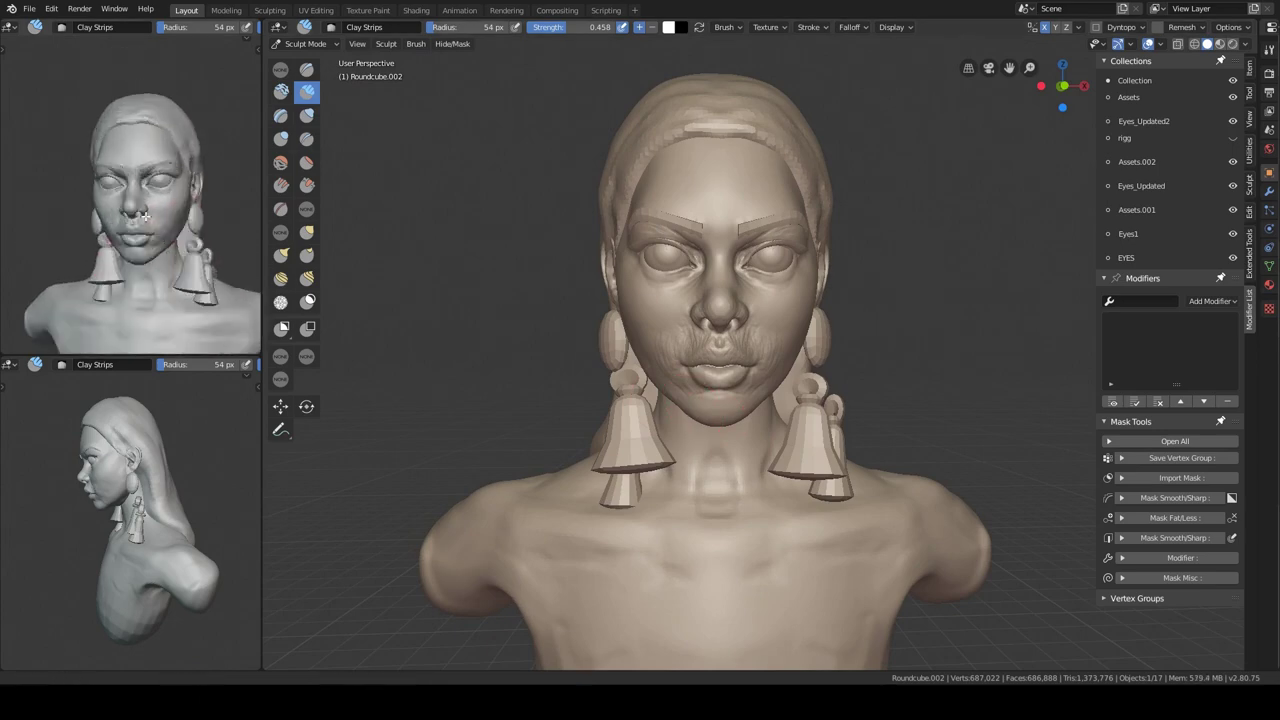
middle_click_drag(145, 215, 225, 214)
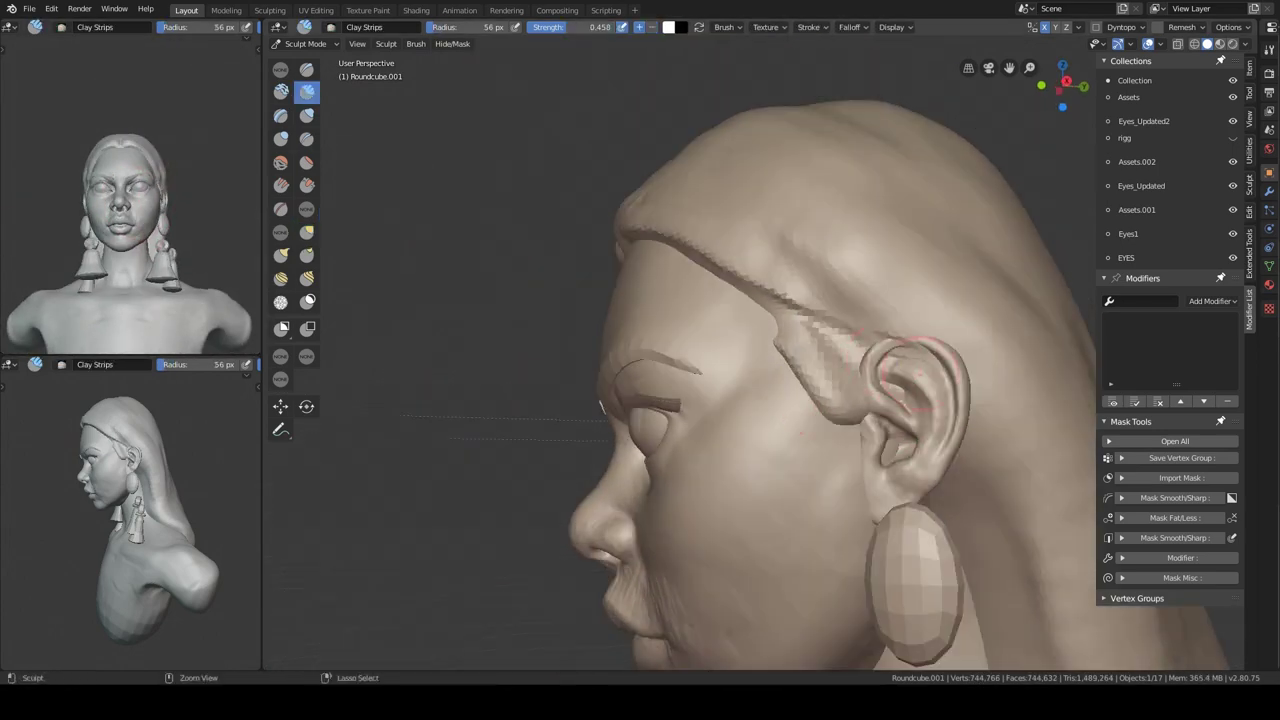
middle_click_drag(915, 372, 806, 344)
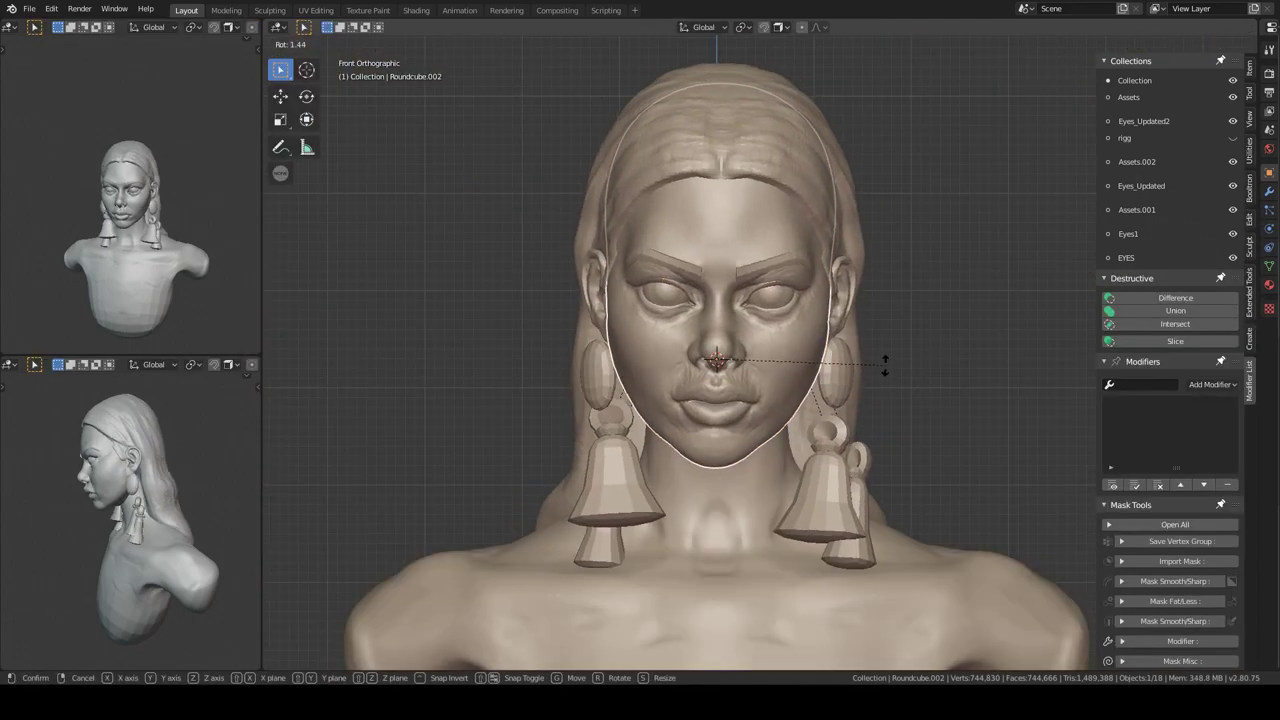
Parent the head parts together, then rotate the face mesh about 14.5° on Z and shift it right
left_click(574, 365, "alt")
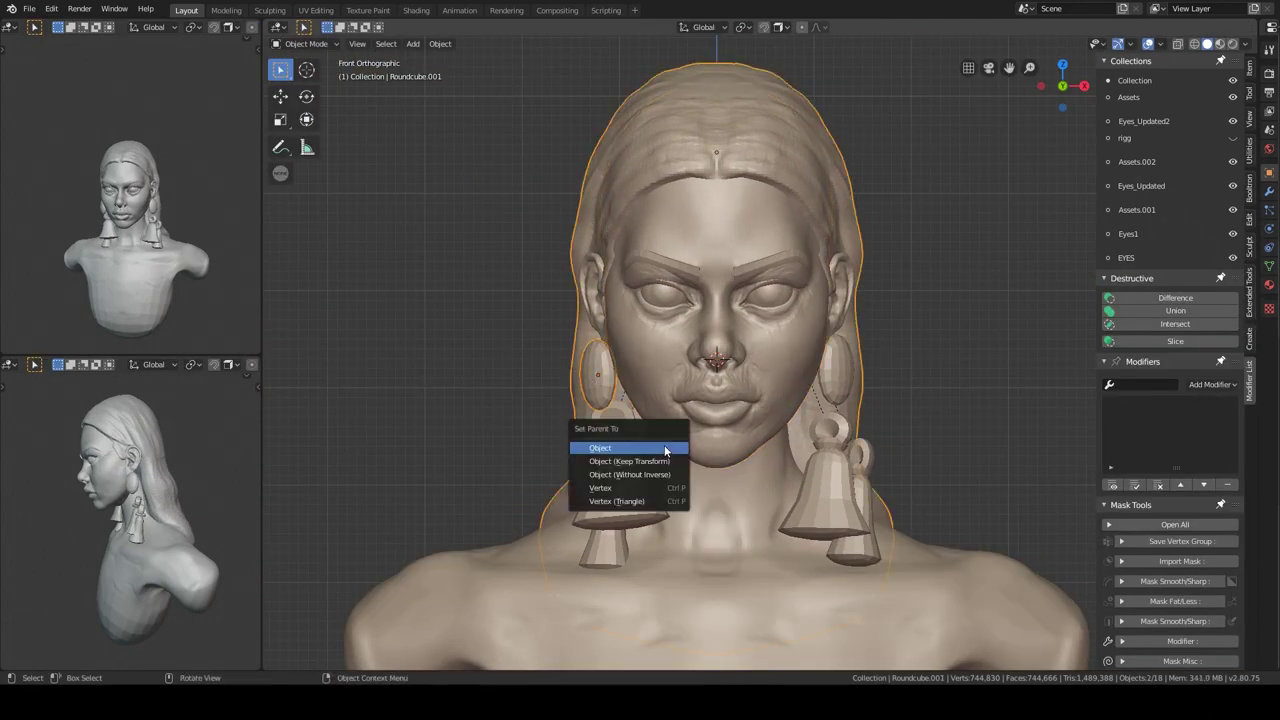
left_click(664, 445)
key("r")
key("g")
left_click(847, 394)
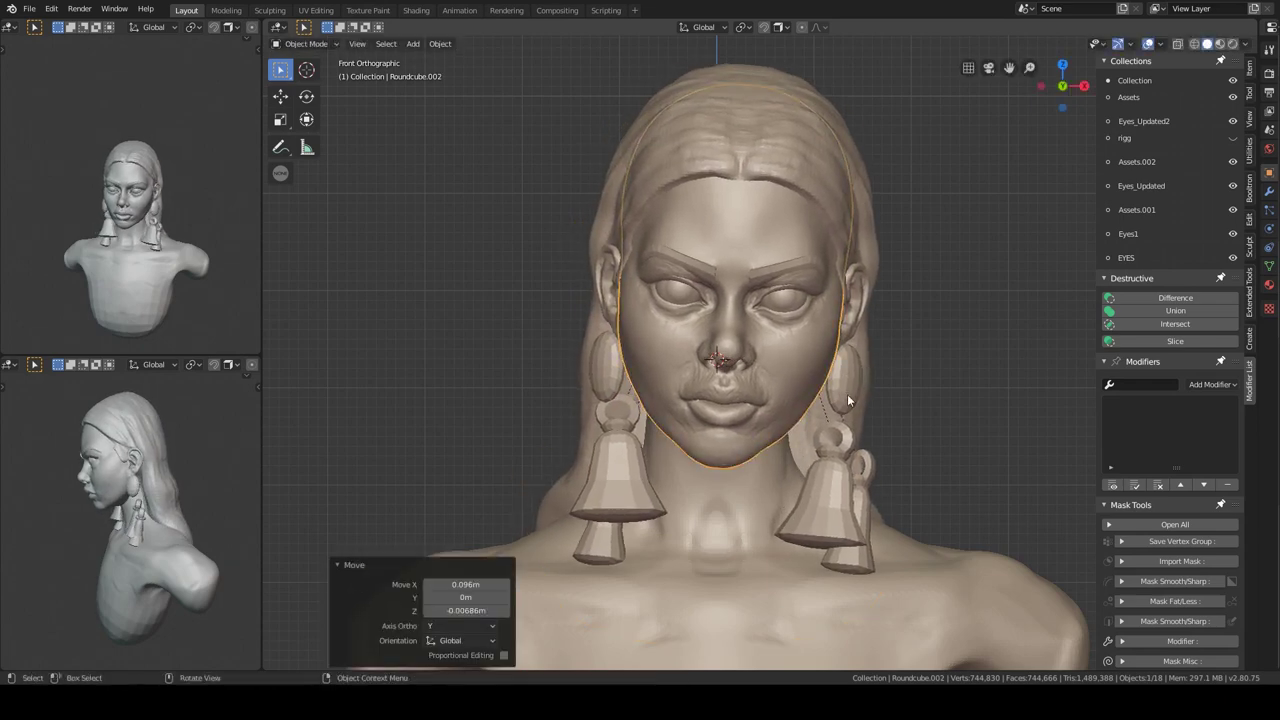
key("z")
right_click(845, 390)
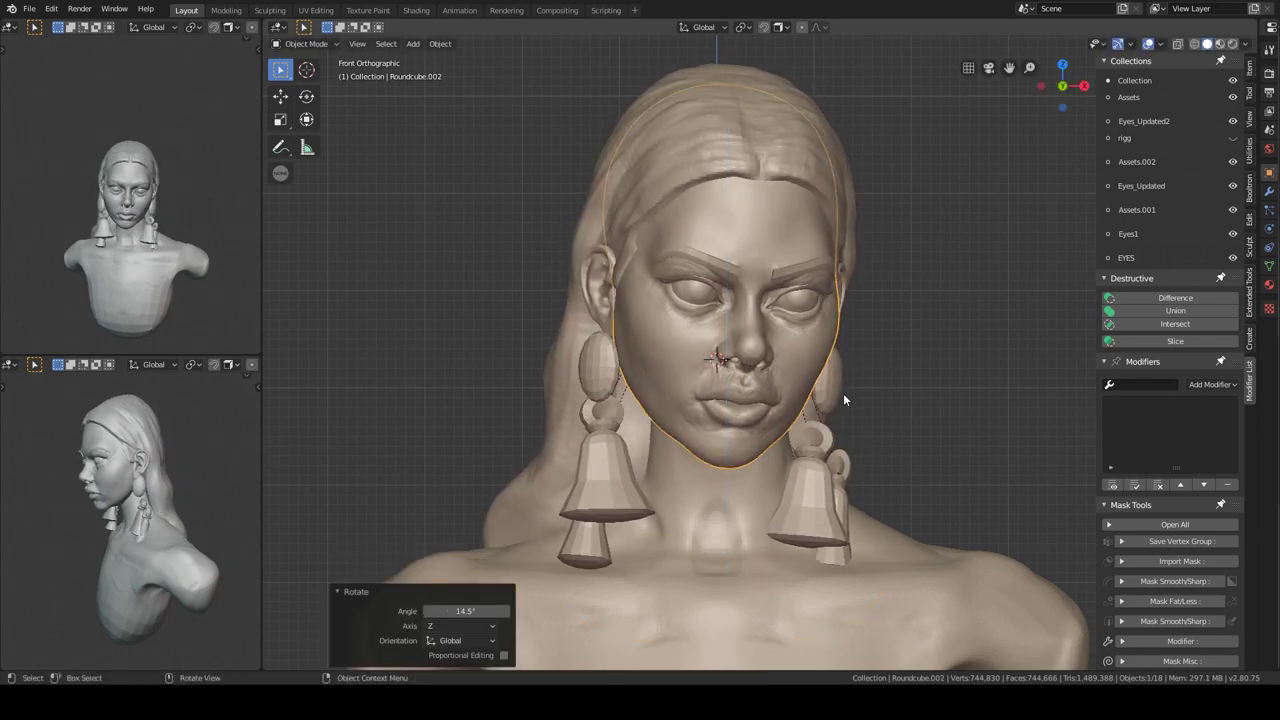
key("g")
left_click(856, 398)
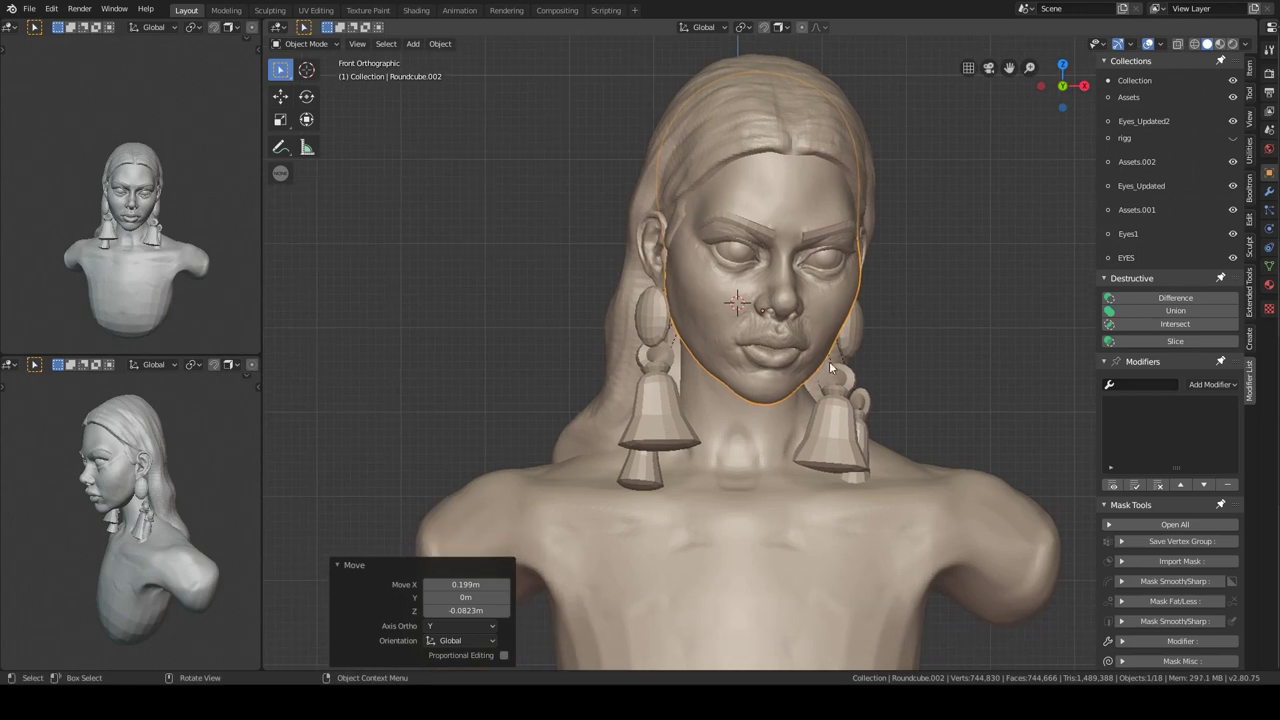
Select the hair mesh and sculpt it briefly, viewing the top and side of the head
left_click(830, 366)
key("ctrl+Tab")
mouse_move(830, 366)
middle_mouse_down()
mouse_move(703, 331)
mouse_move(761, 322)
middle_mouse_up()
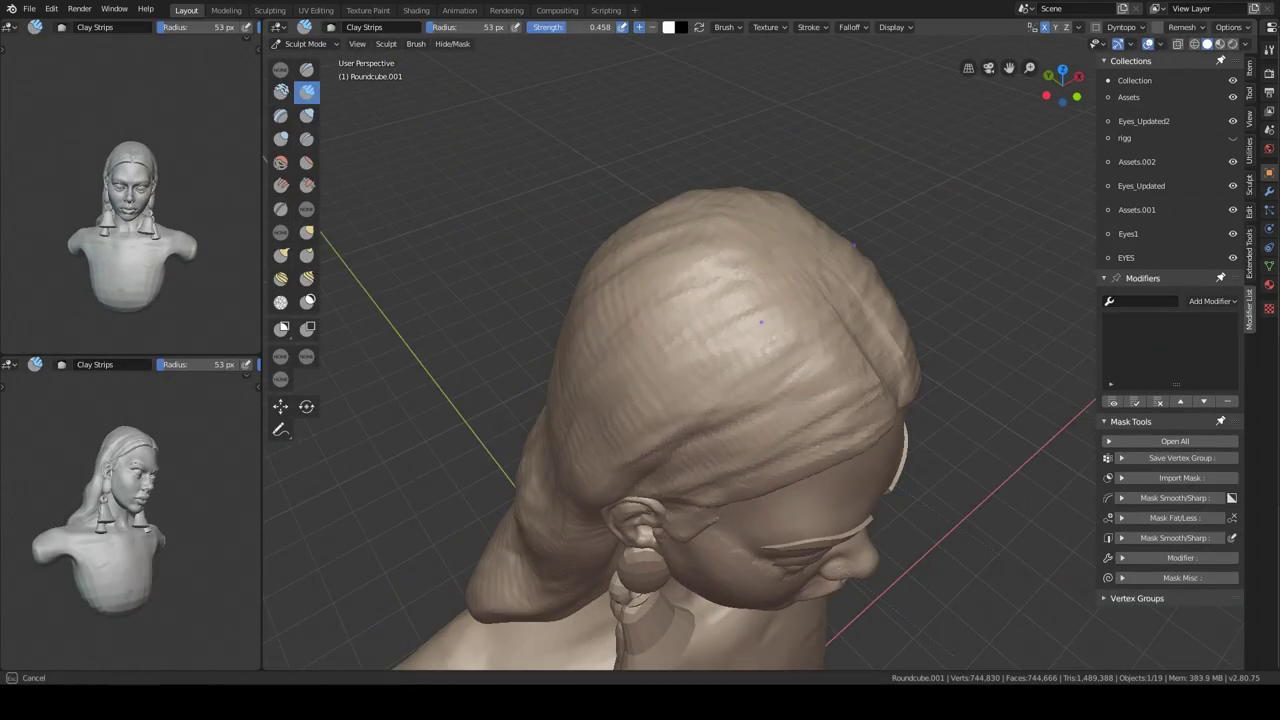
mouse_move(681, 240)
middle_mouse_down()
mouse_move(700, 379)
mouse_move(772, 420)
mouse_move(614, 400)
mouse_move(757, 334)
mouse_move(849, 251)
middle_mouse_up()
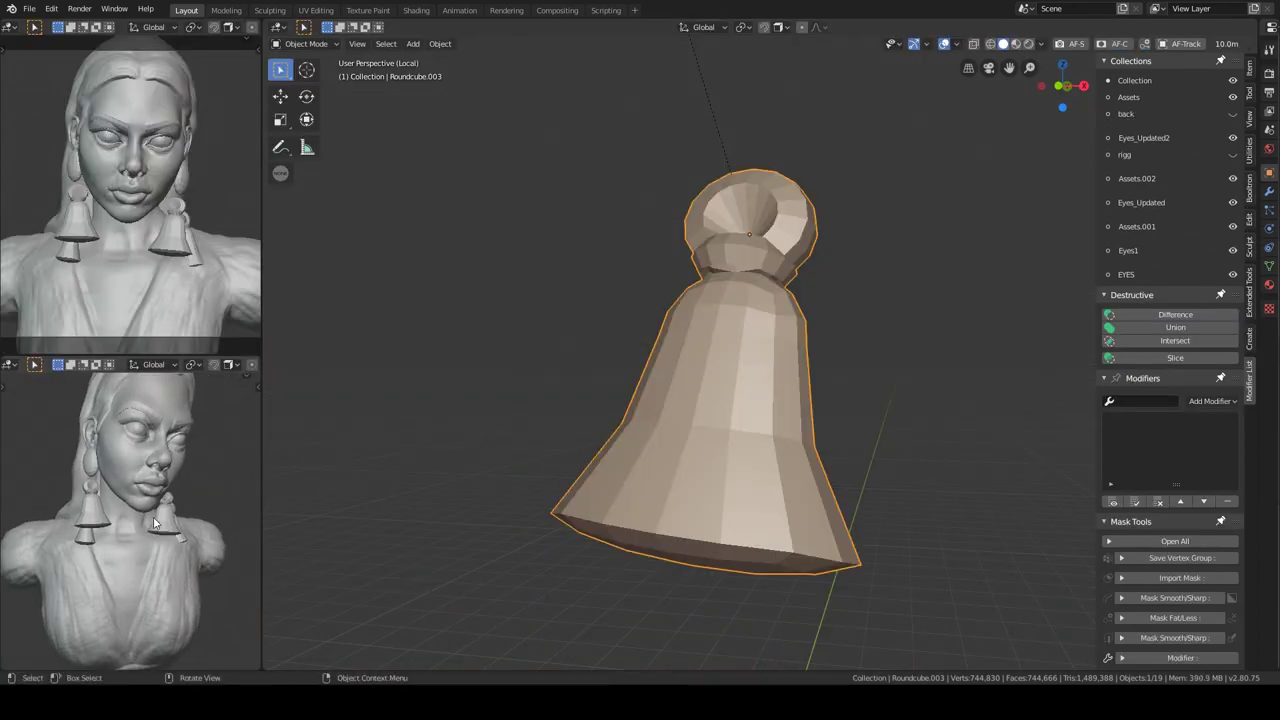
Separate the bell body from the earring ring into its own object
middle_click_drag(823, 400, 753, 407)
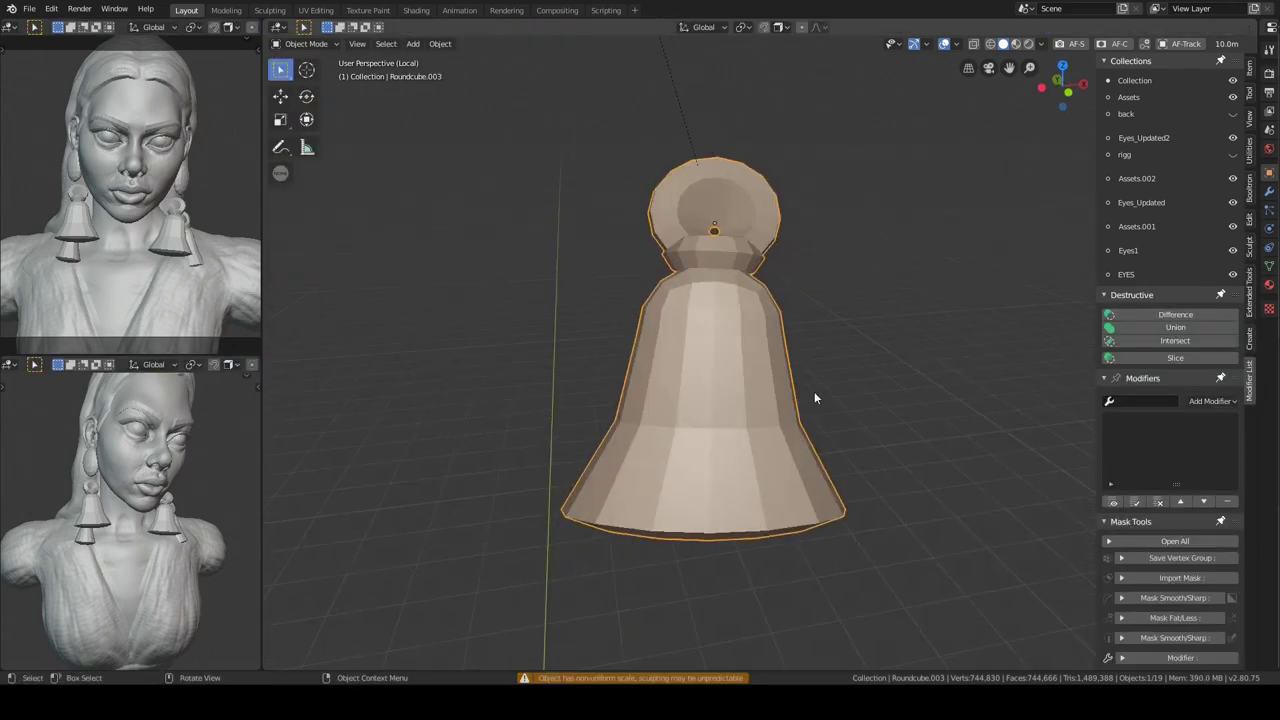
key("Tab")
key("ctrl+l")
key("p")
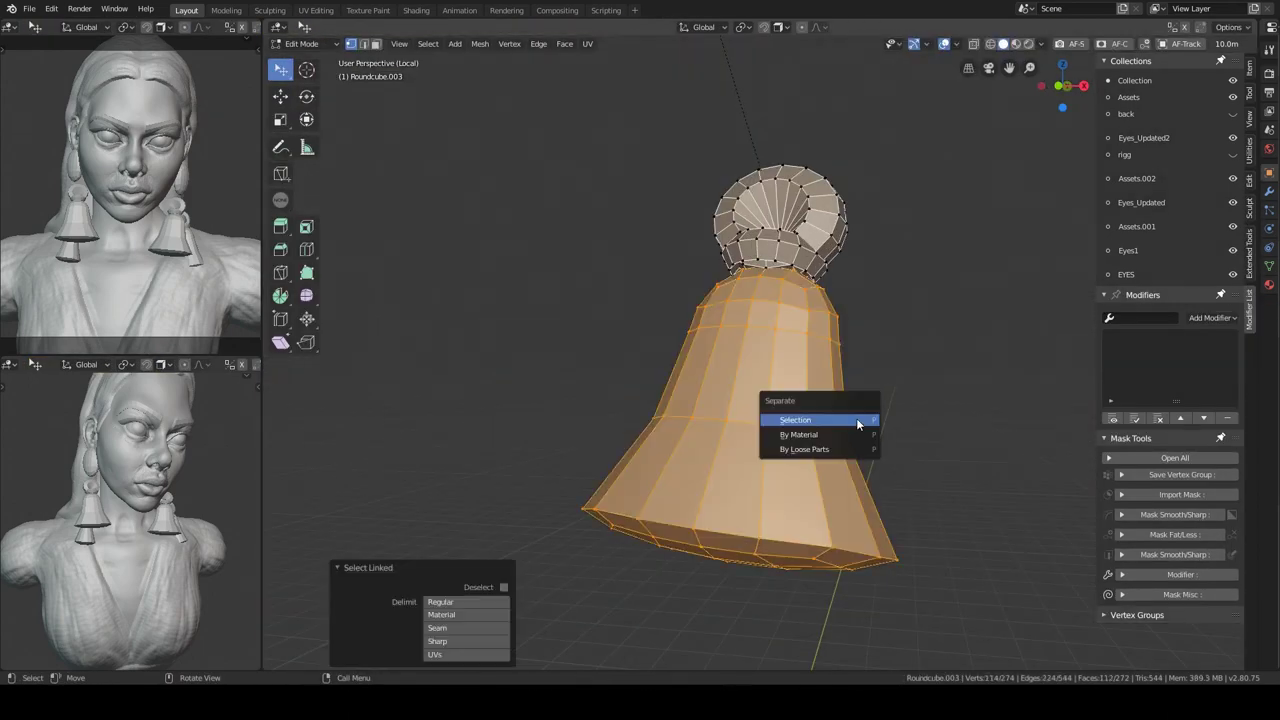
left_click(856, 419)
key("Tab")
Sculpt draped, fringed folds into the bell so it hangs as a tassel
key("ctrl+Tab")
left_click_drag(934, 267, 620, 440)
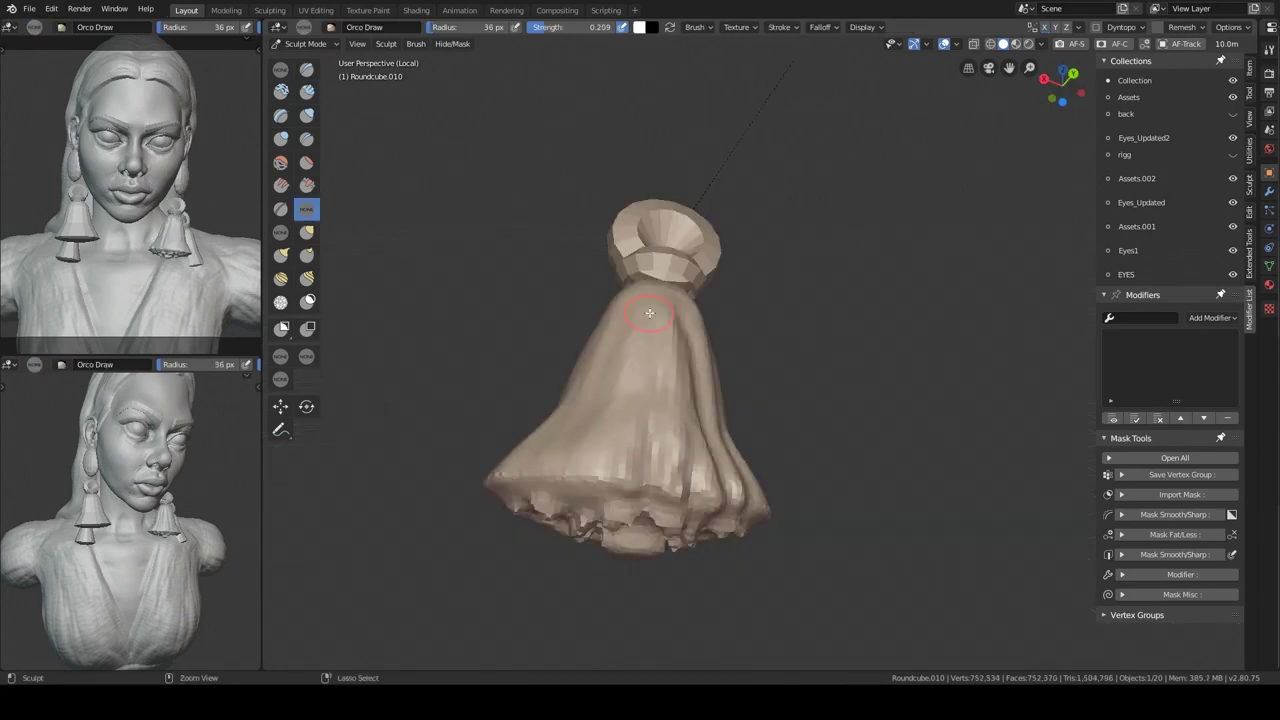
mouse_move(620, 440)
middle_mouse_down()
mouse_move(619, 342)
mouse_move(634, 404)
mouse_move(648, 301)
middle_mouse_up()
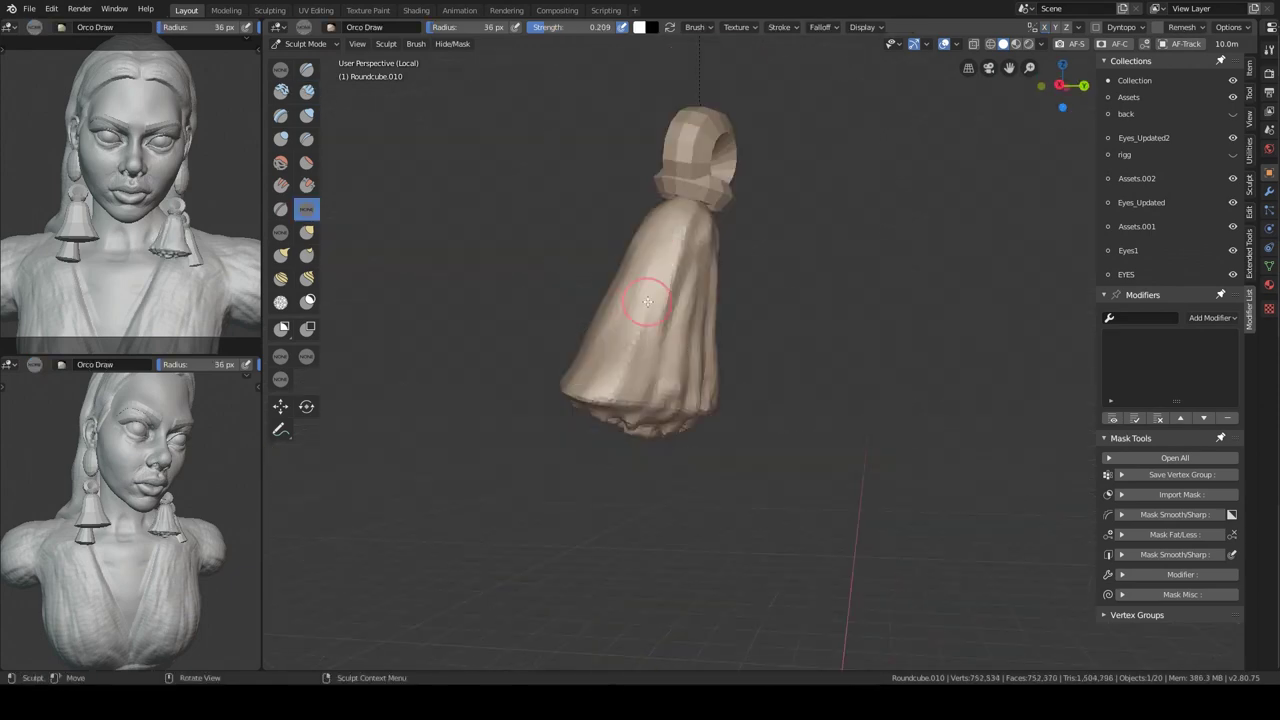
mouse_move(577, 382)
middle_mouse_down()
mouse_move(608, 251)
mouse_move(685, 294)
mouse_move(654, 346)
middle_mouse_up()
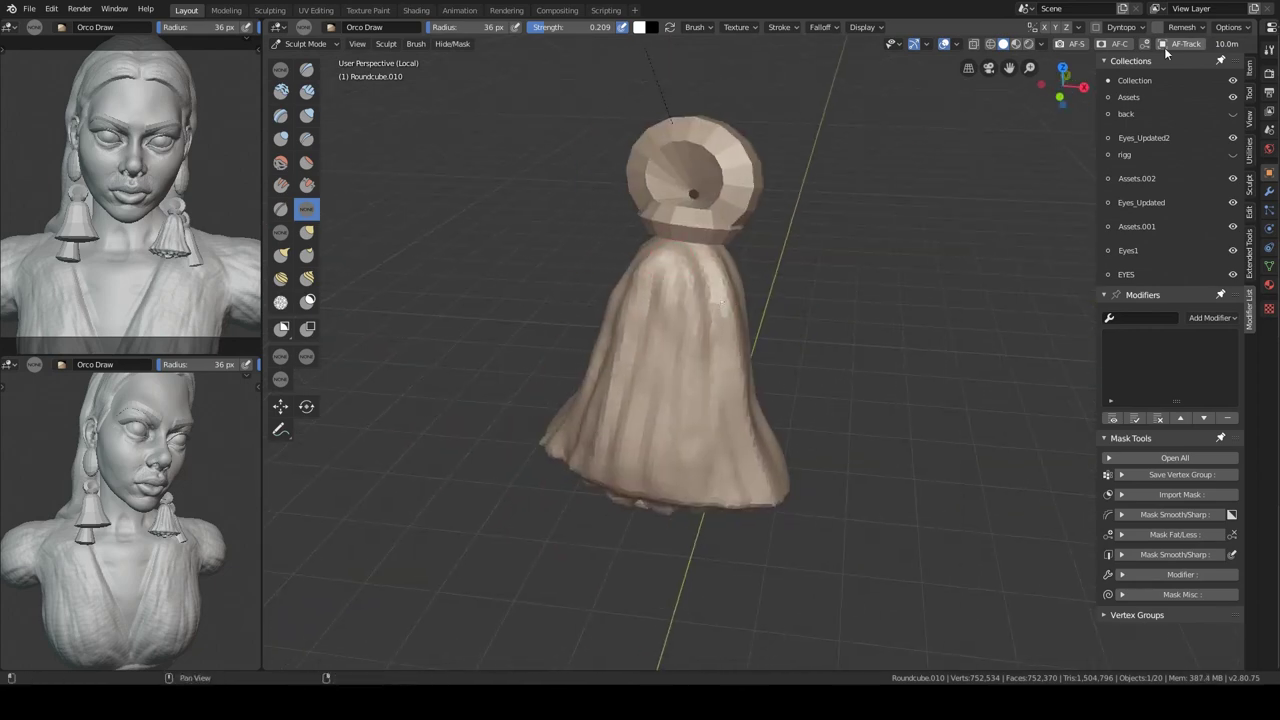
middle_click_drag(725, 385, 700, 357)
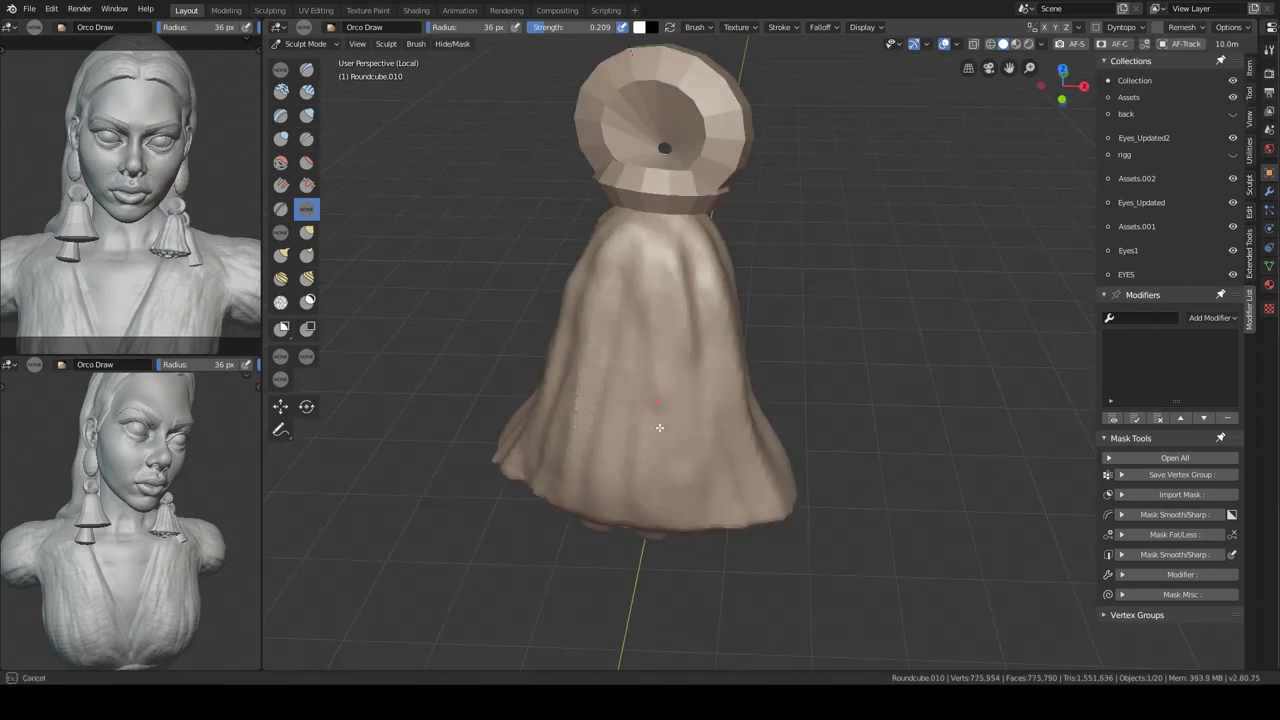
mouse_move(674, 283)
middle_mouse_down()
mouse_move(722, 535)
mouse_move(831, 435)
mouse_move(742, 332)
middle_mouse_up()
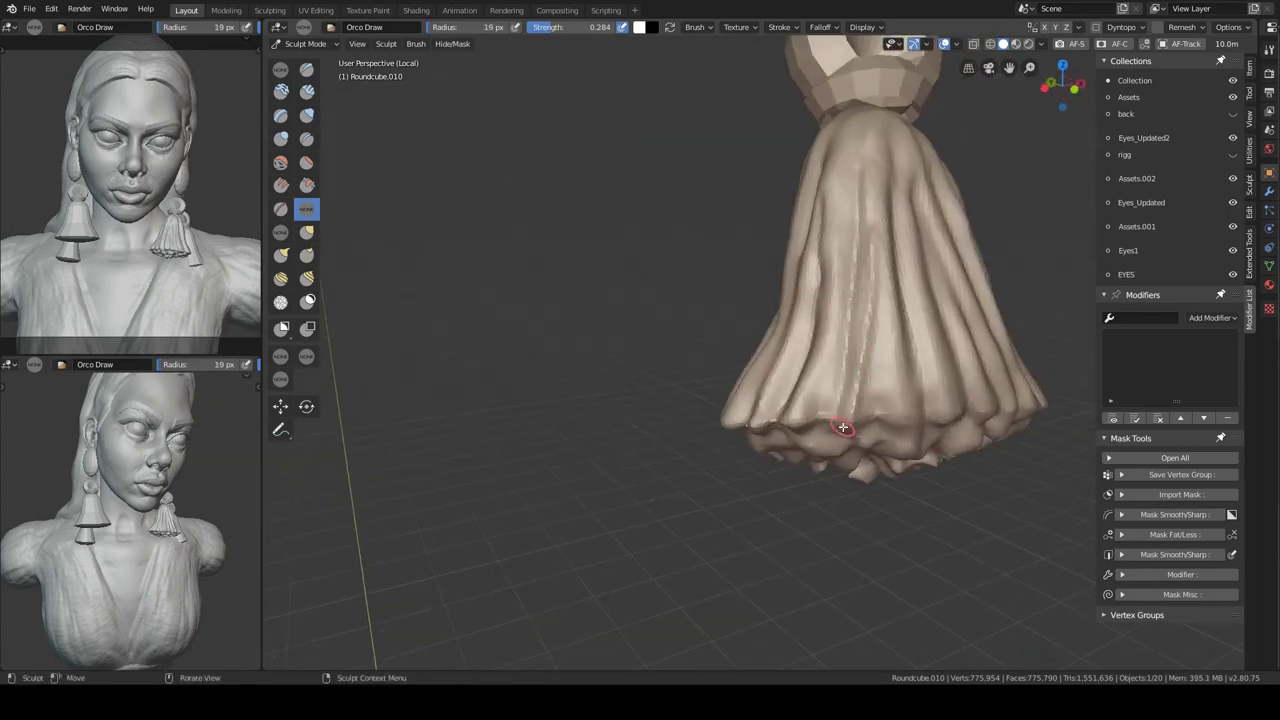
key("ctrl+Tab")
Isolate the right earring's oval bead and split its bottom band into a ring scaled around the tassel top
key("KP_Divide")
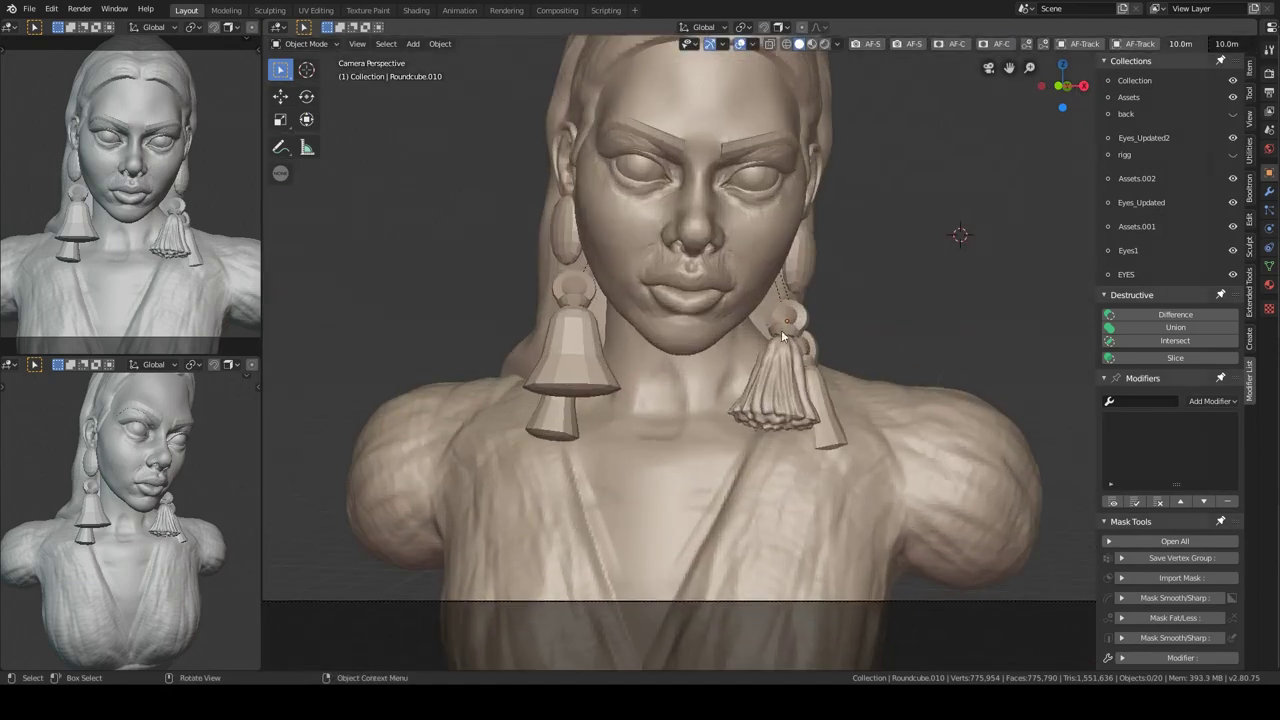
left_click(820, 370)
key("KP_Divide")
key("Tab")
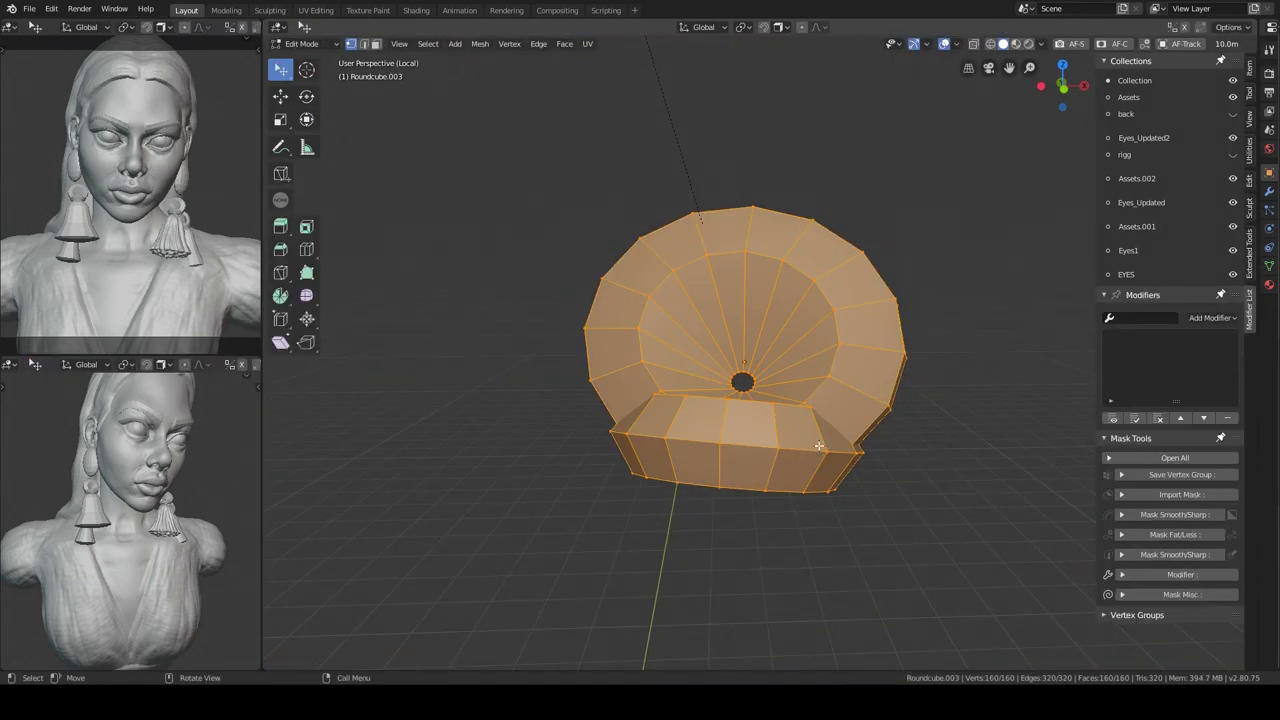
key("alt+a")
key("l")
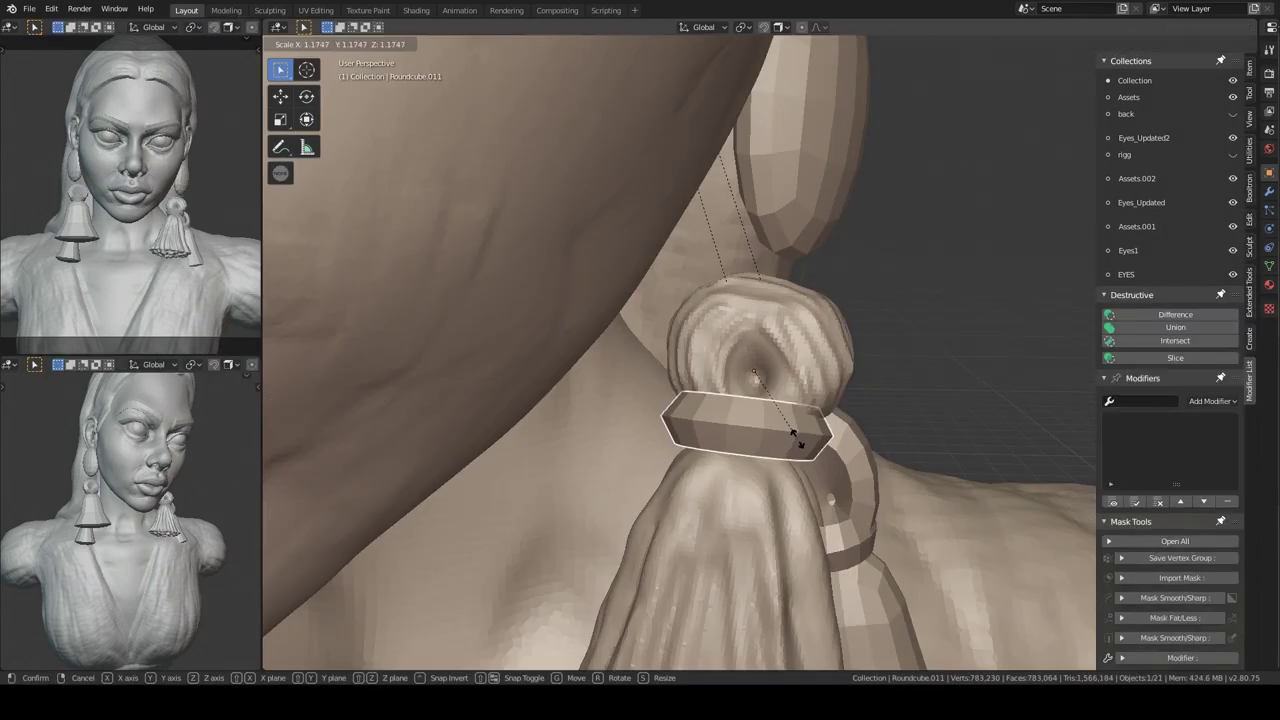
key("s")
key("y")
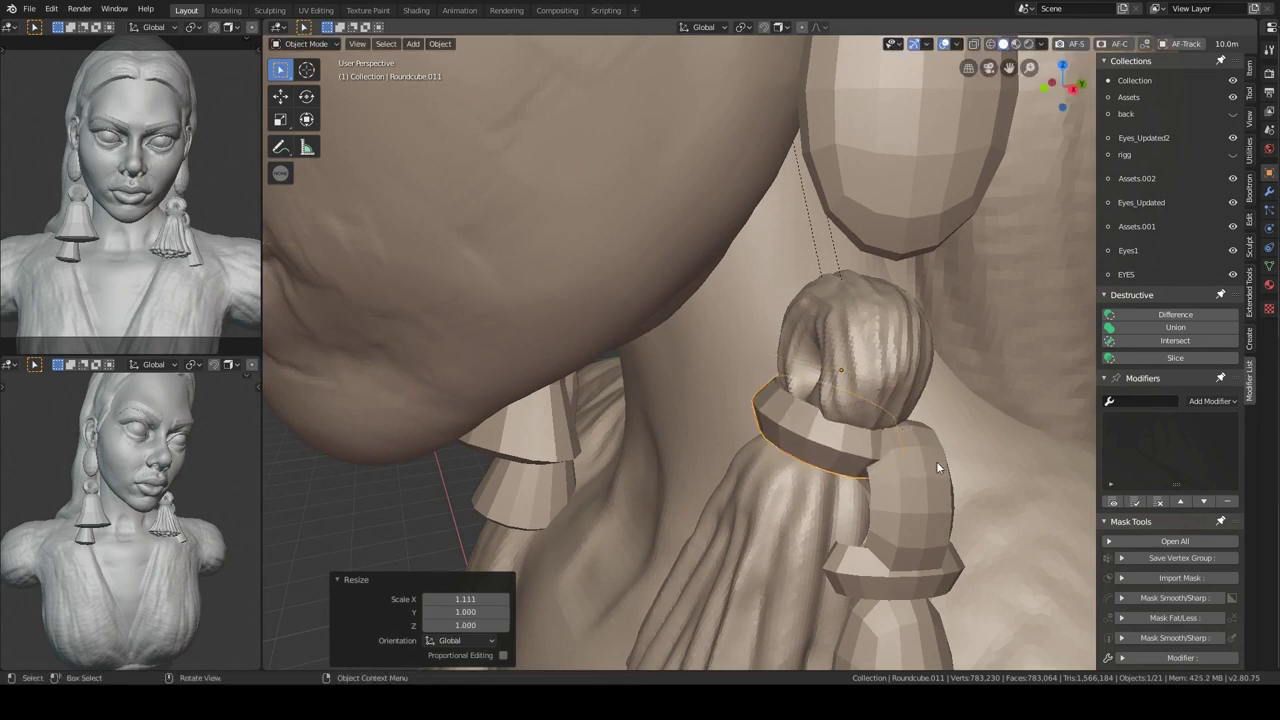
Nudge the tassel up under the new ring and select the oval earring bead
scroll(936, 461, "down", 2)
middle_click_drag(936, 461, 868, 454)
left_click_drag(800, 520, 801, 505)
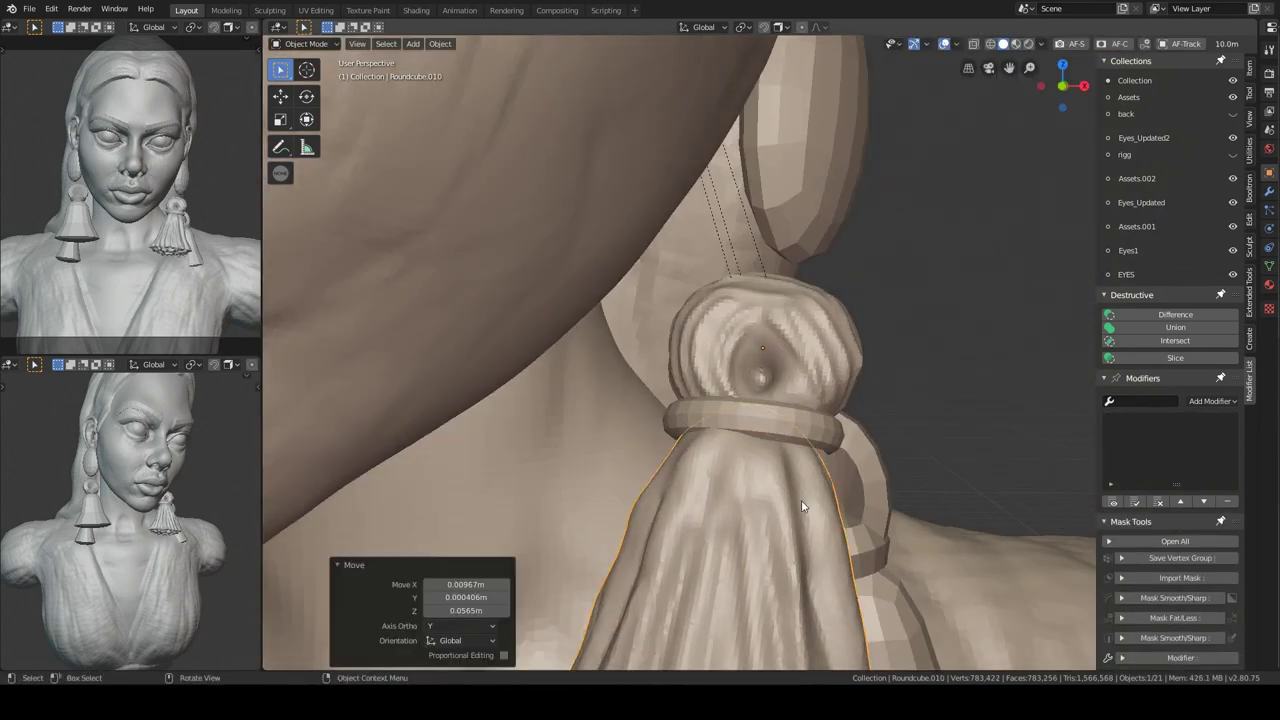
middle_click_drag(801, 505, 826, 366)
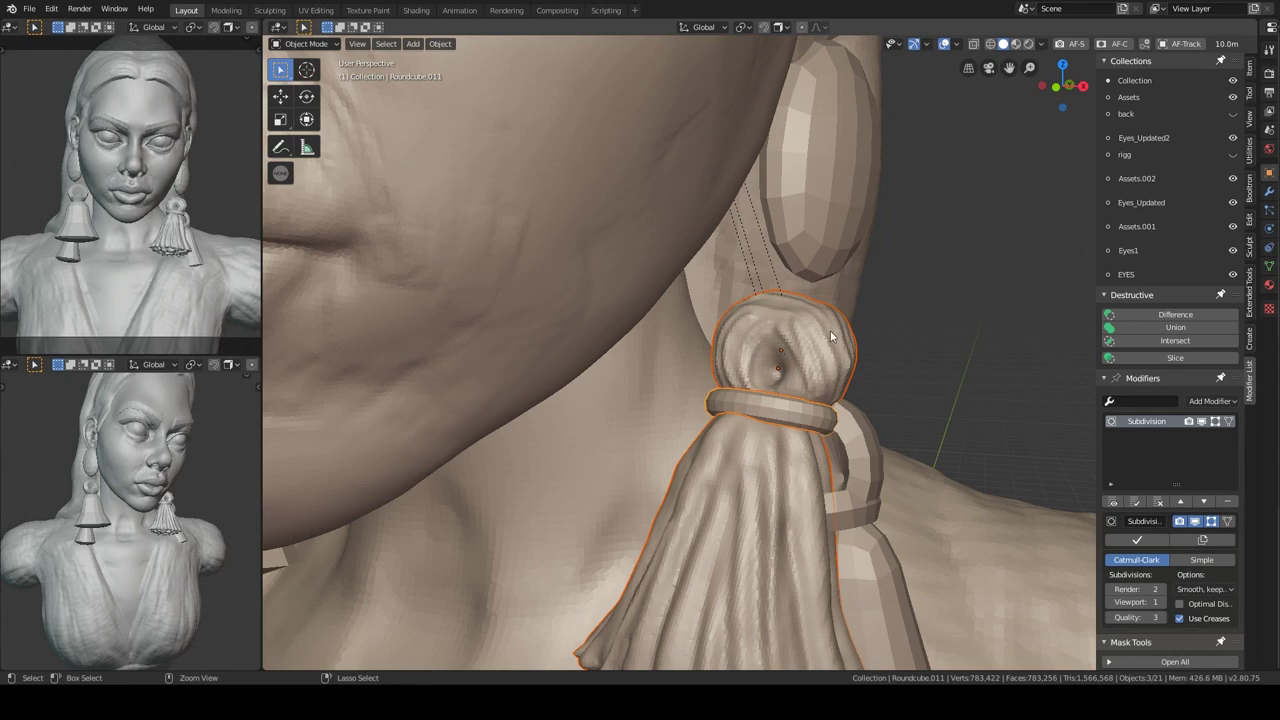
scroll(830, 330, "down", 5)
left_click(868, 324)
Isolate the oval bead, apply its transforms, and remesh it into a dense smooth surface
key("KP_Divide")
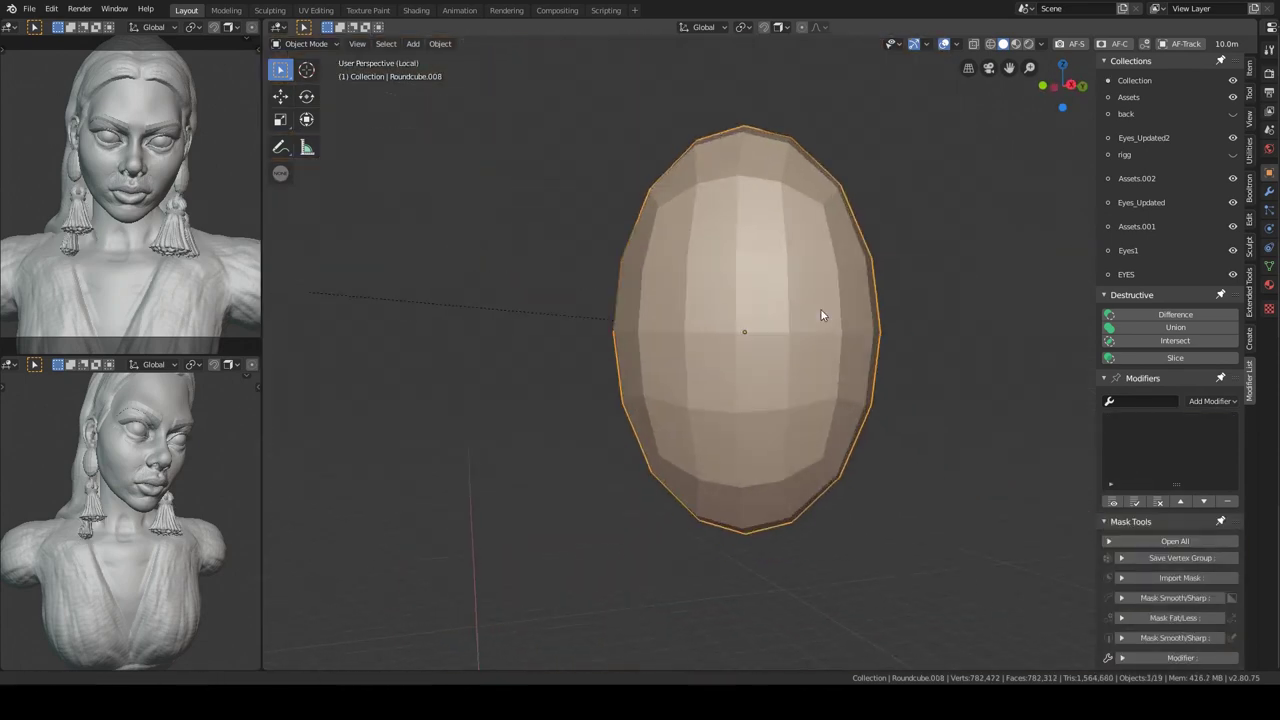
key("ctrl+a")
left_click(851, 250)
key("ctrl+Tab")
left_click(1181, 27)
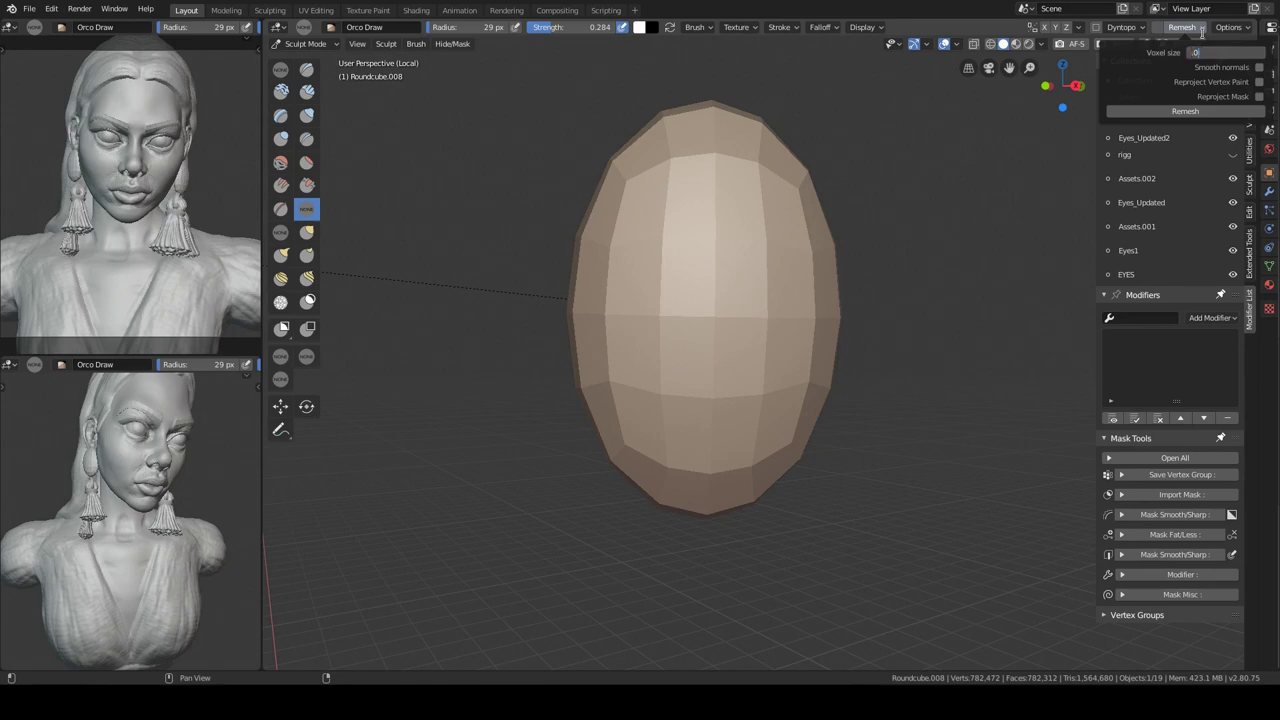
key("ctrl+r")
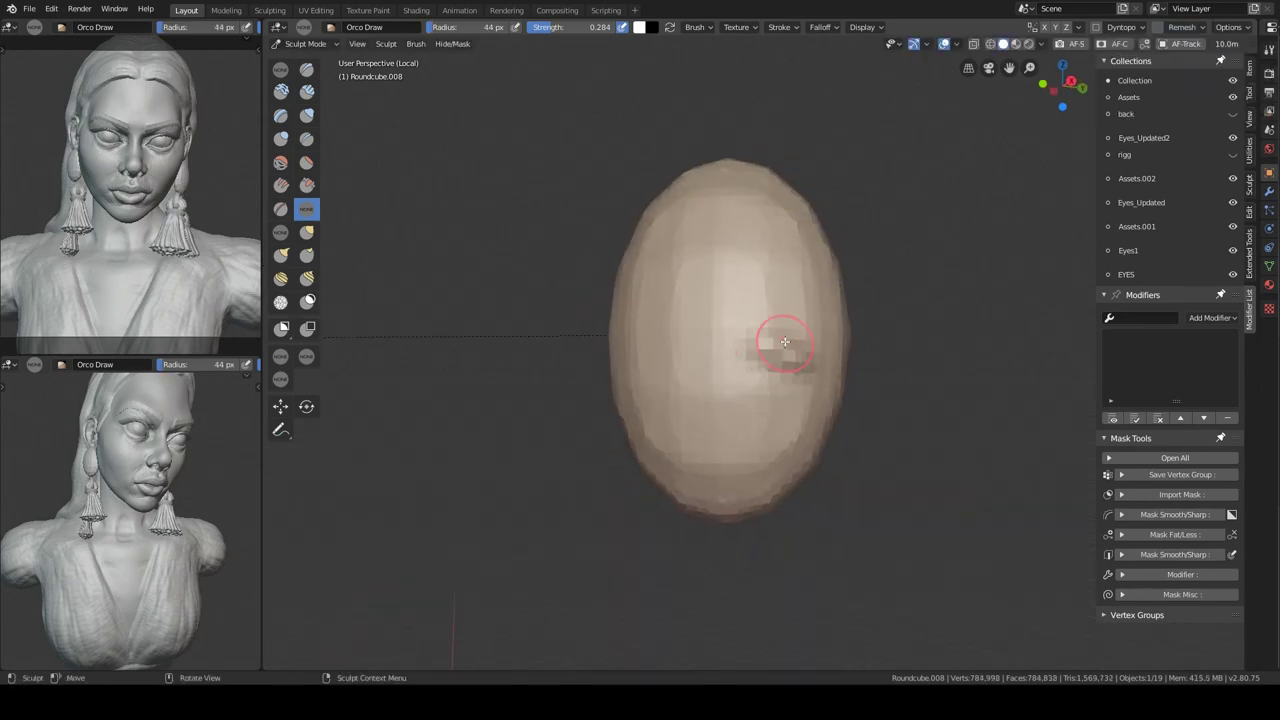
Raise lumpy bumps all over the oval bead with the Draw brush
left_click_drag(771, 343, 703, 307)
key("x")
left_click(686, 429)
middle_click_drag(686, 429, 720, 400)
left_click(740, 340)
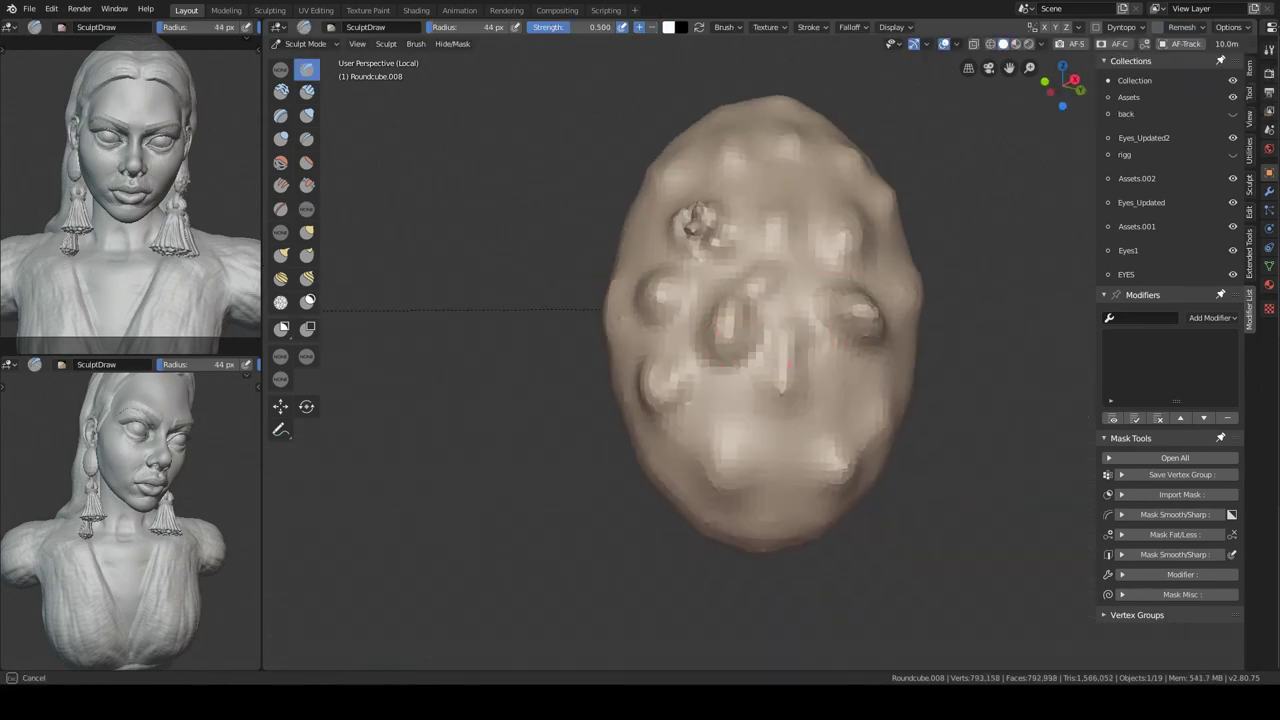
left_click(738, 422)
mouse_move(740, 340)
middle_mouse_down()
mouse_move(738, 422)
mouse_move(815, 449)
middle_mouse_up()
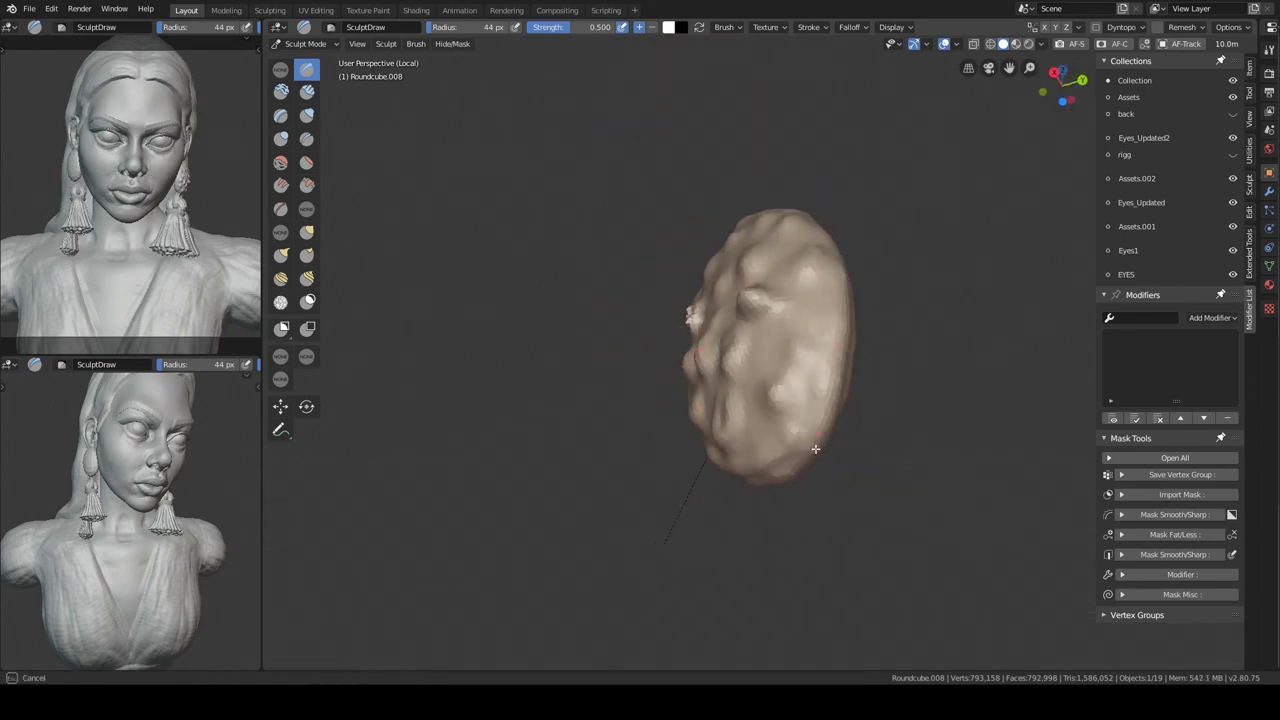
middle_click_drag(837, 348, 797, 469)
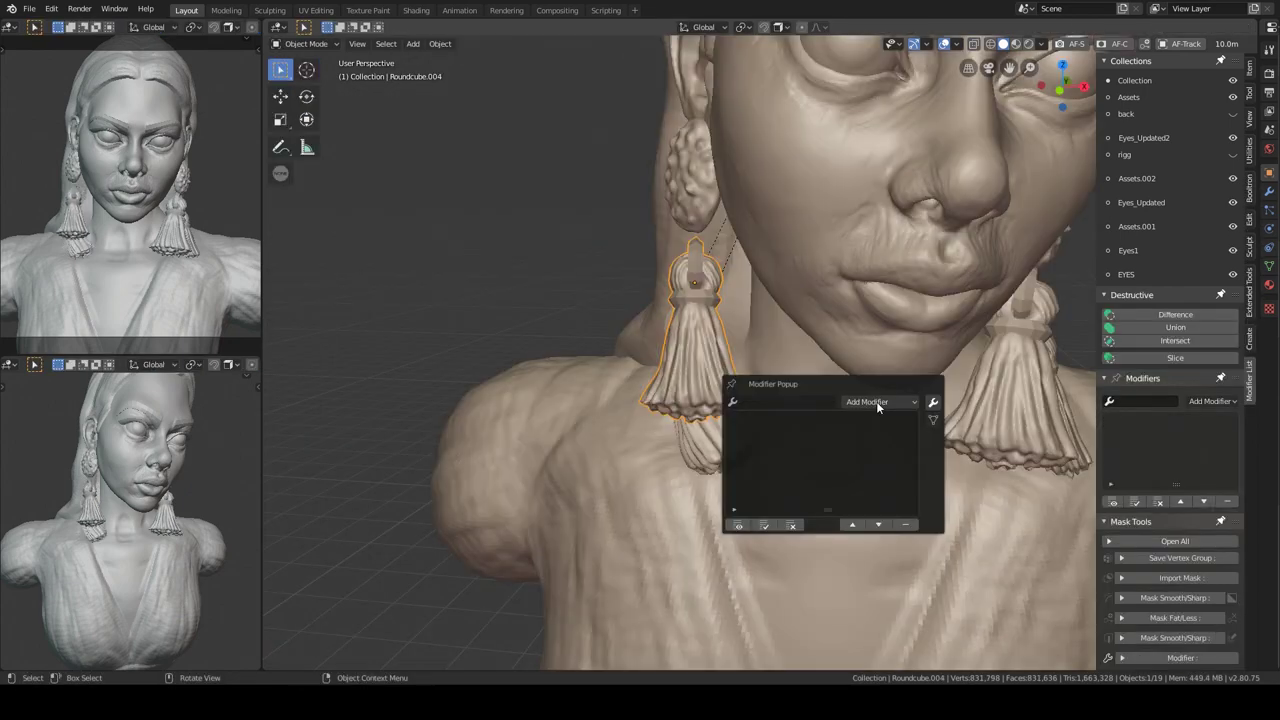
left_click(876, 401)
Add a Simple Deform Twist modifier to the tassel and try a different twist axis
left_click(766, 563)
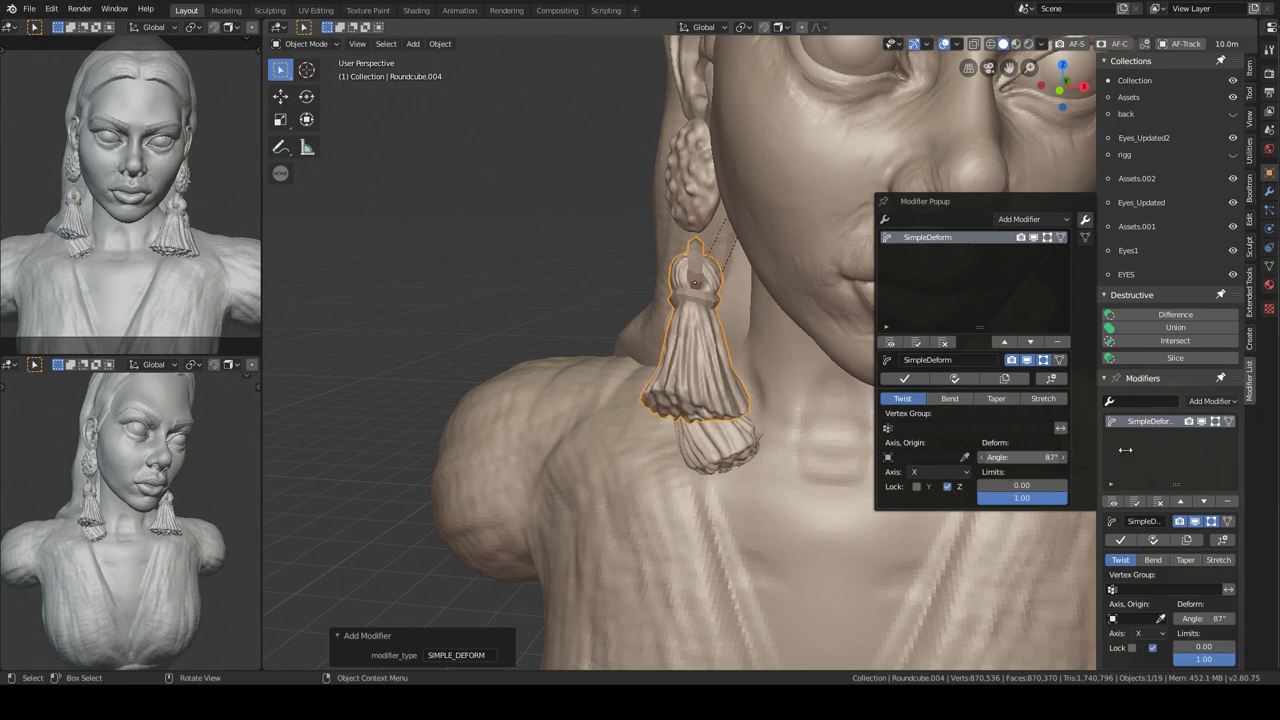
left_click(931, 472)
left_click(924, 495)
left_click(930, 472)
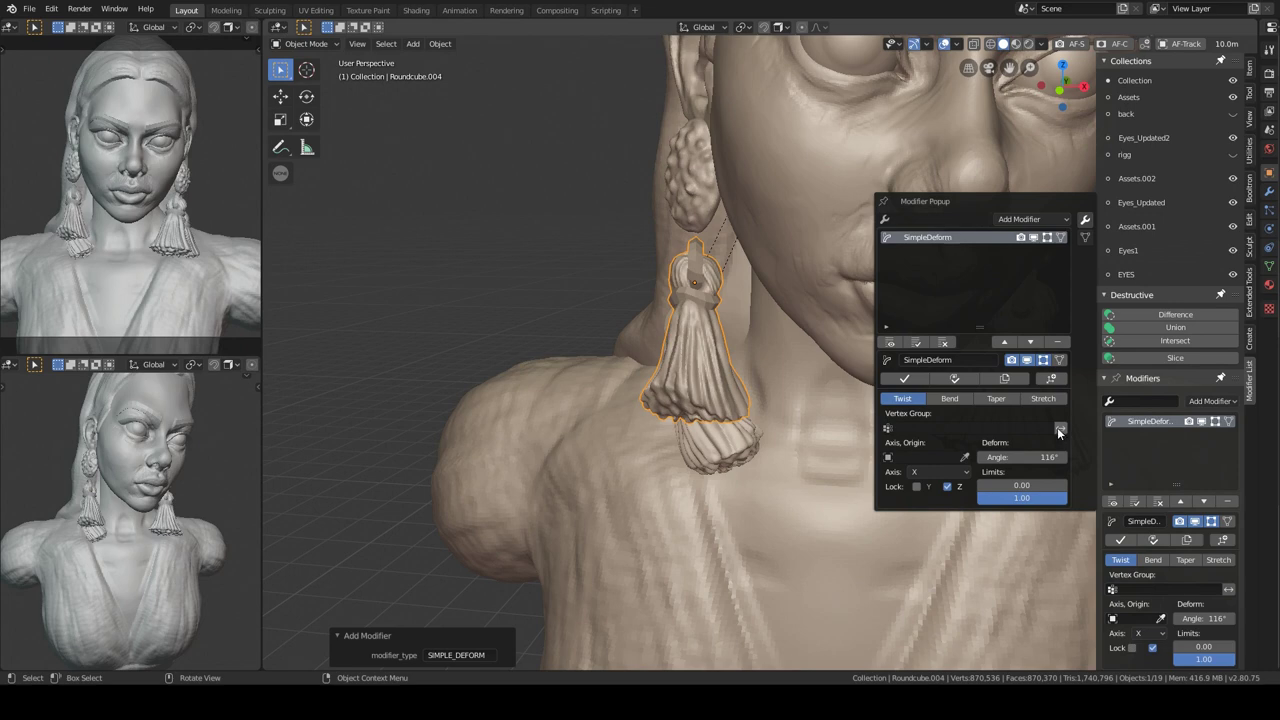
key("alt+space")
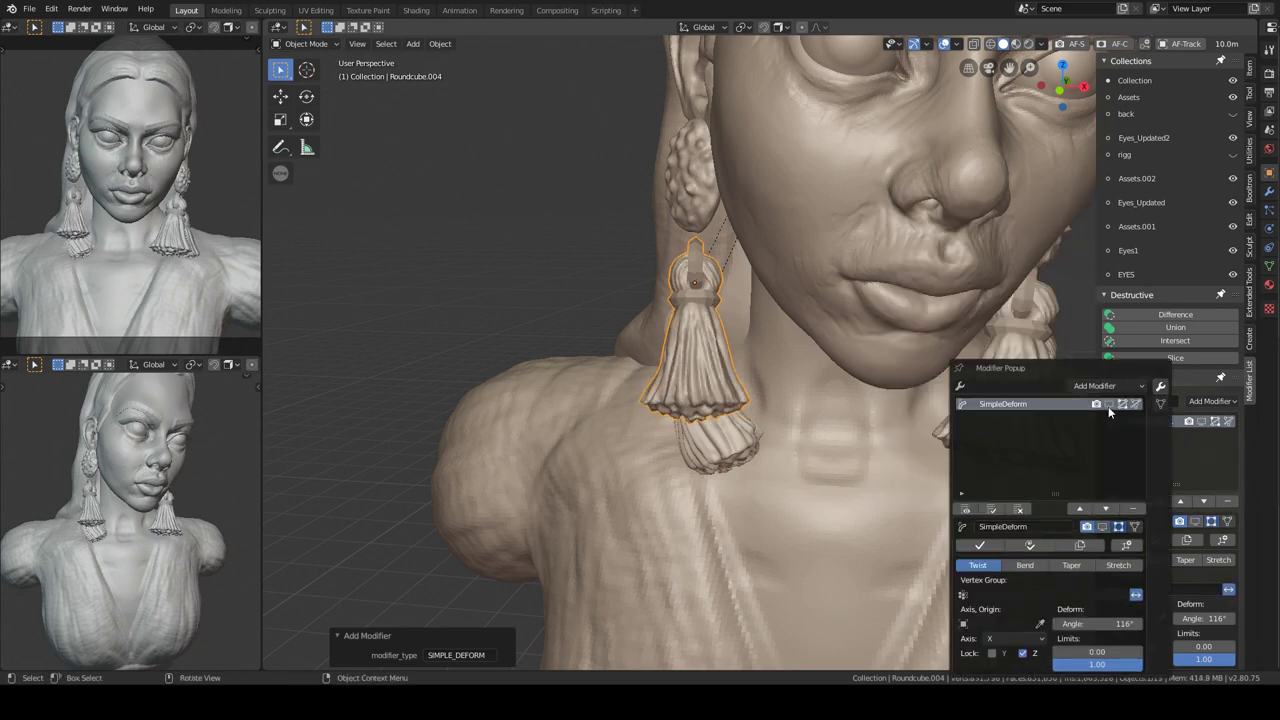
key("alt+space")
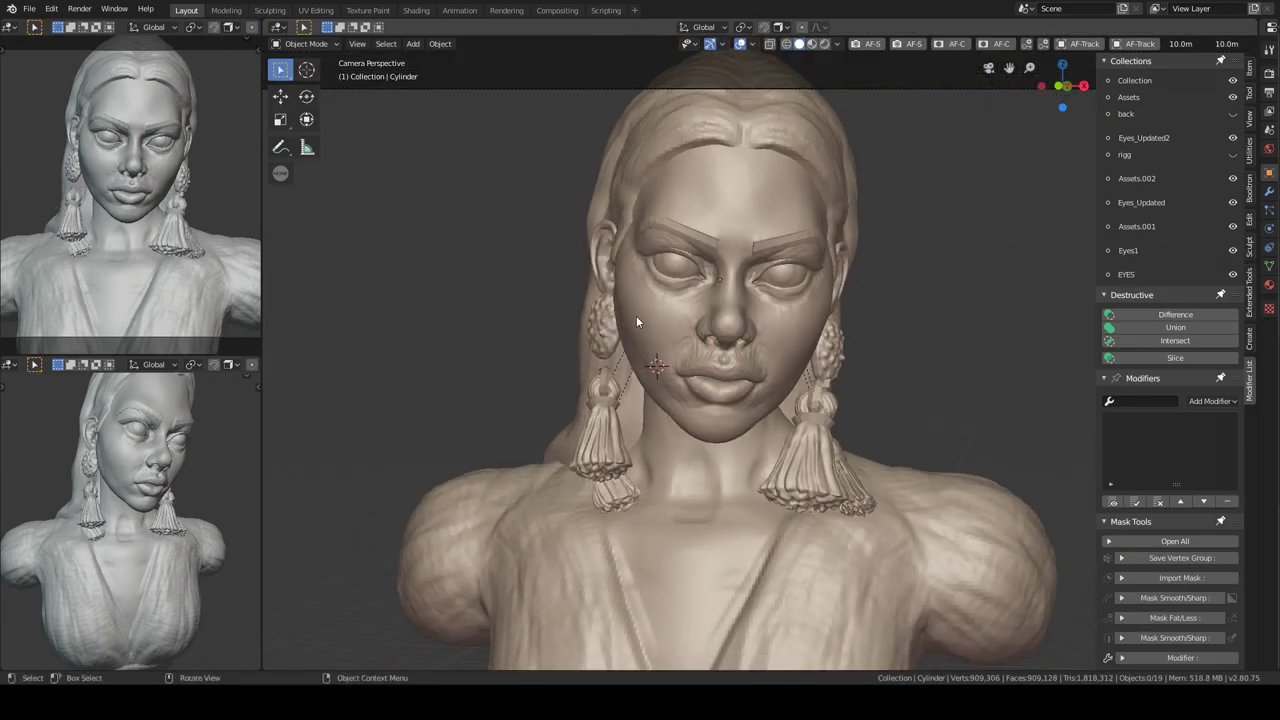
Save the scene as a new file and inspect the bust from below, the right side and the back
key("ctrl+shift+s")
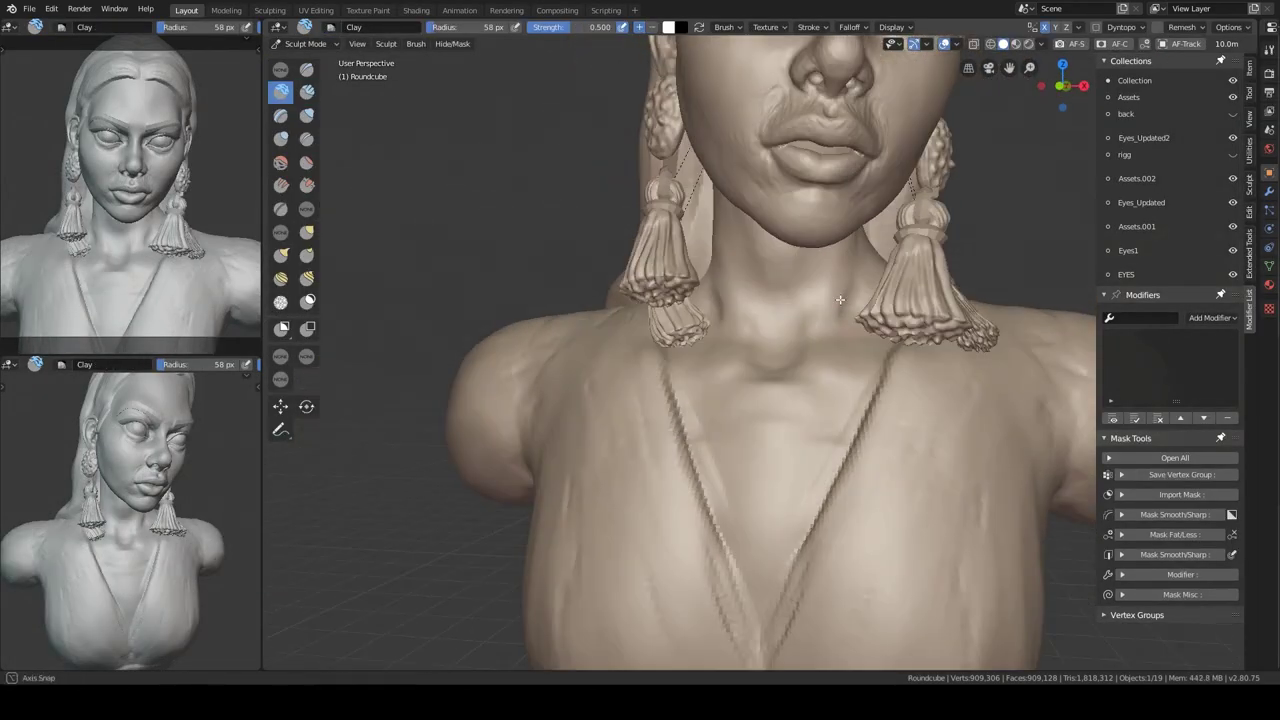
middle_click_drag(840, 299, 1030, 519)
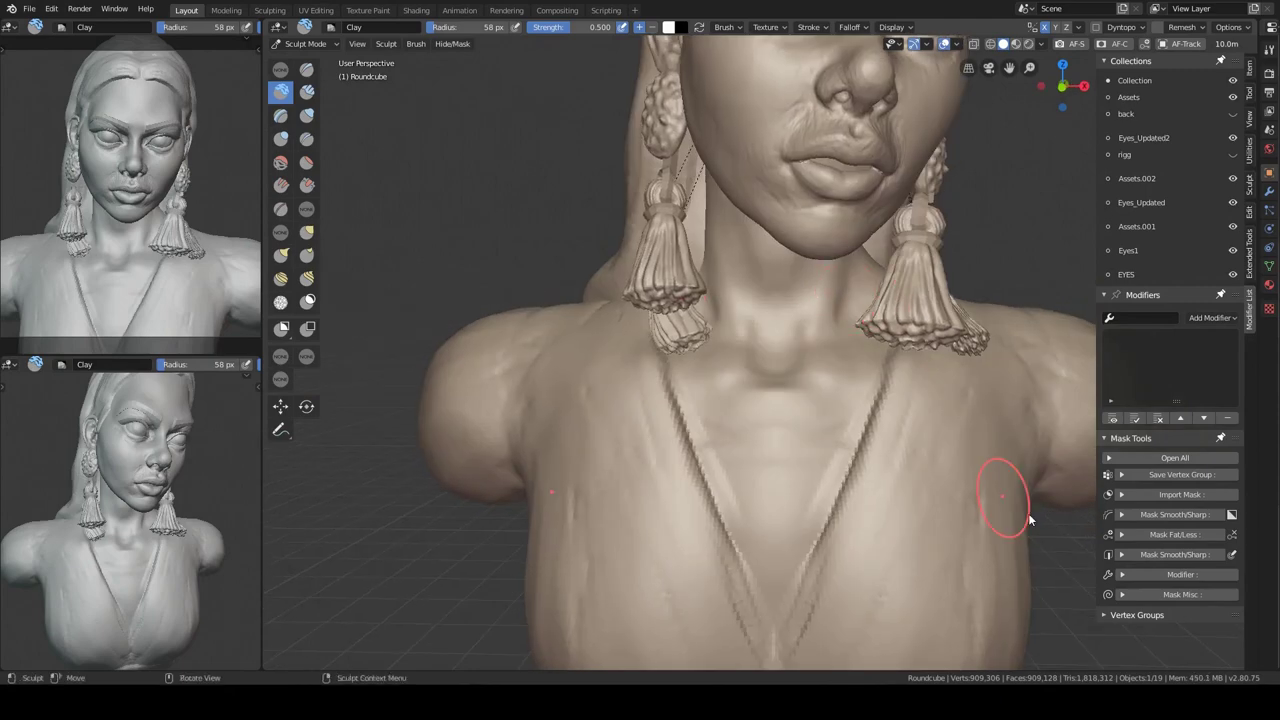
middle_click_drag(843, 300, 930, 315)
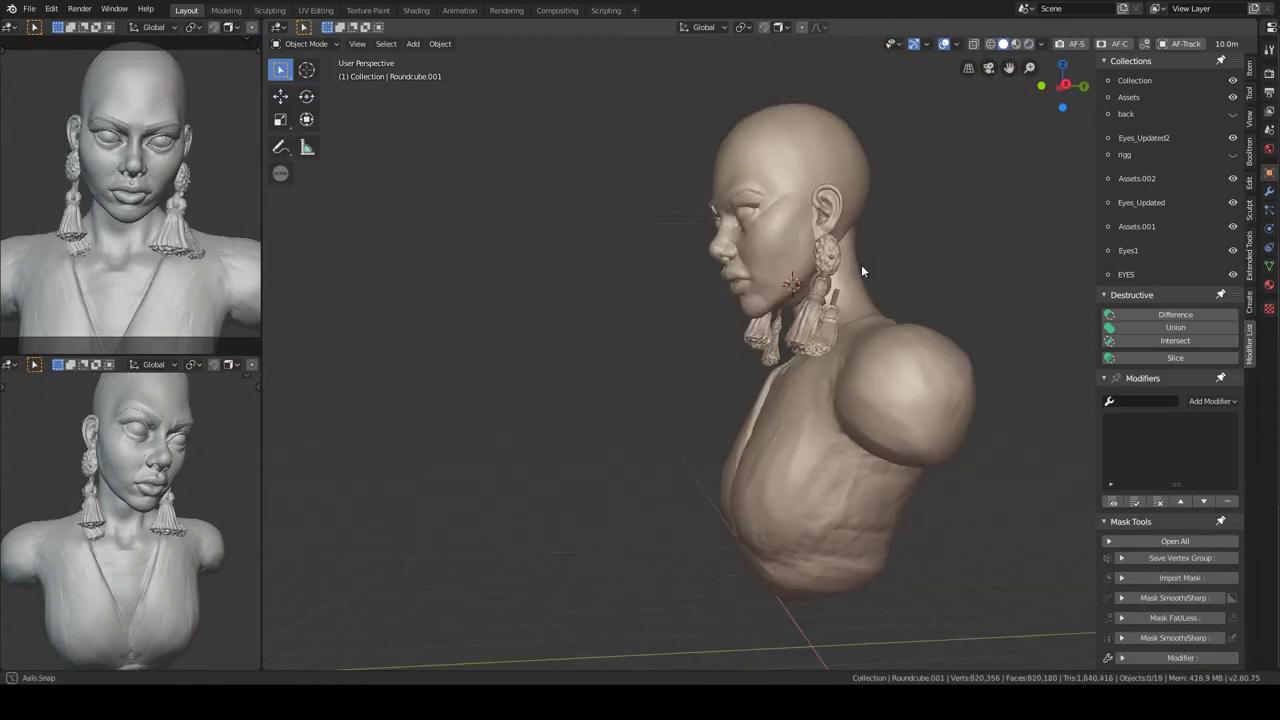
middle_click_drag(759, 379, 1004, 250)
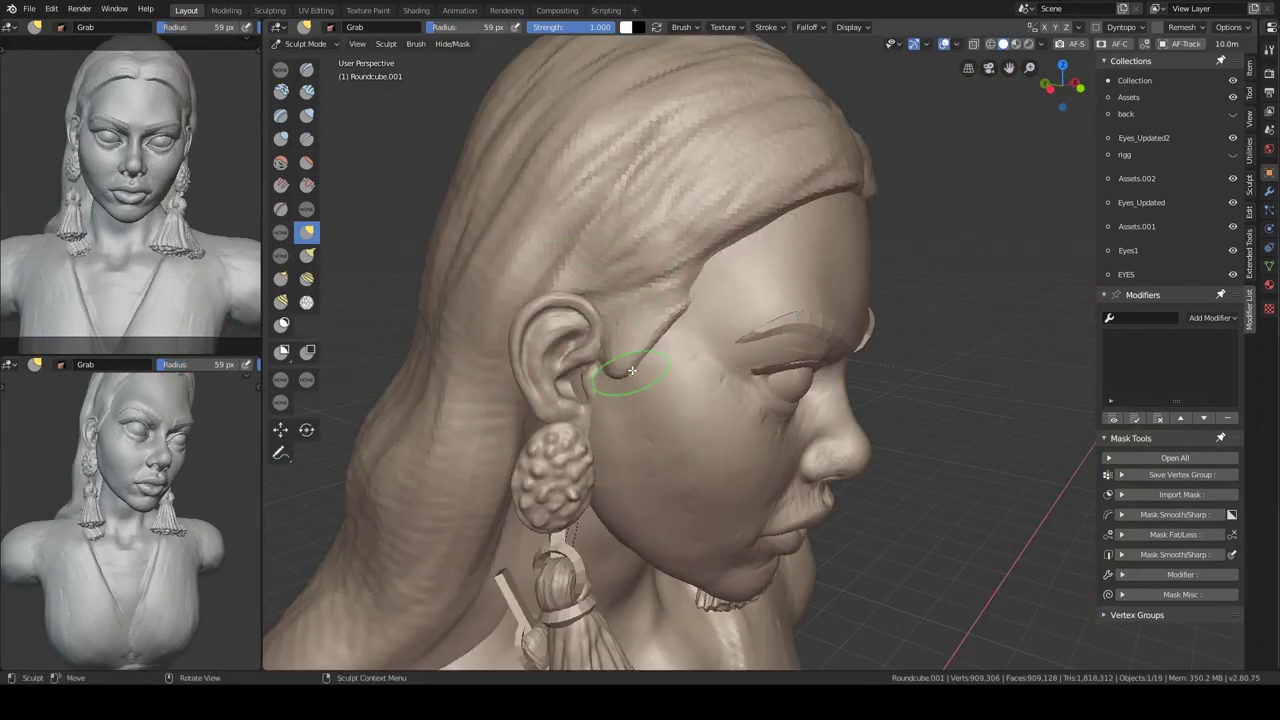
Groove flowing Clay Strips strands into the hair over the head and down the back
key("shift+space")
left_click(640, 189)
mouse_move(640, 189)
middle_mouse_down("ctrl")
mouse_move(640, 300)
mouse_move(698, 245)
middle_mouse_up("ctrl")
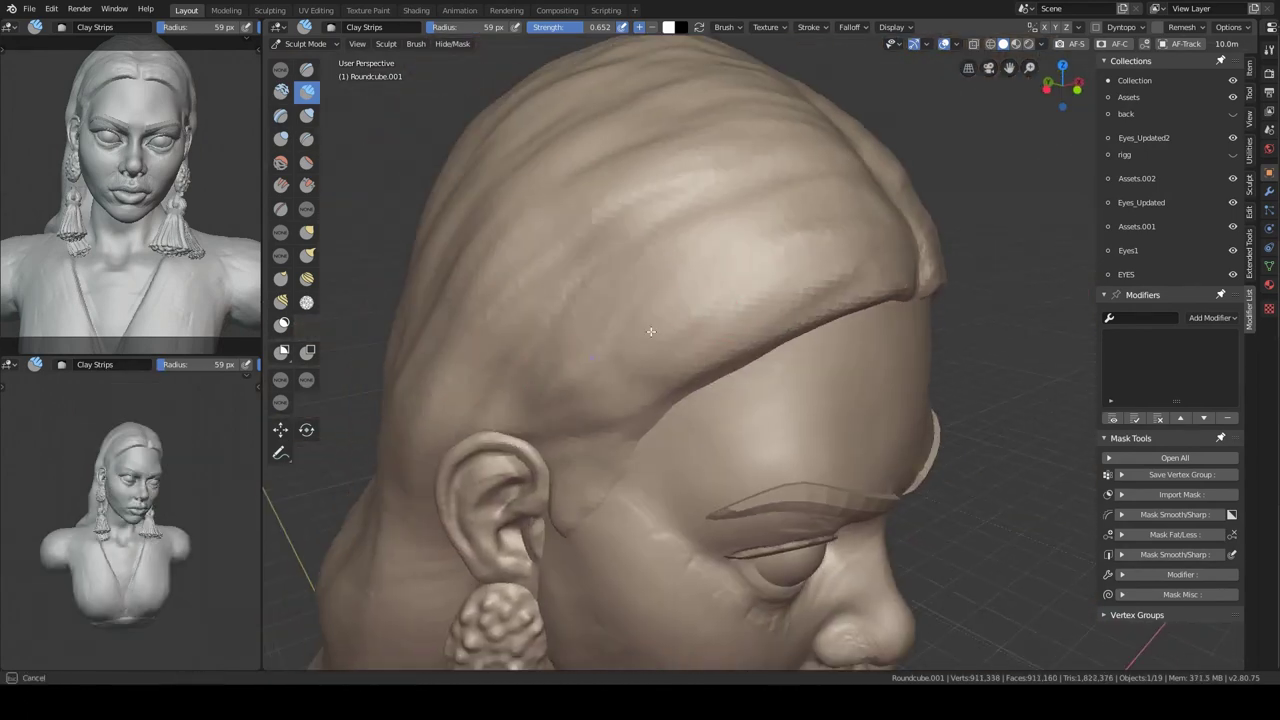
middle_click_drag(698, 245, 506, 437)
mouse_move(501, 426)
middle_mouse_down()
mouse_move(918, 405)
mouse_move(773, 263)
mouse_move(873, 421)
mouse_move(725, 417)
mouse_move(669, 330)
mouse_move(698, 291)
middle_mouse_up()
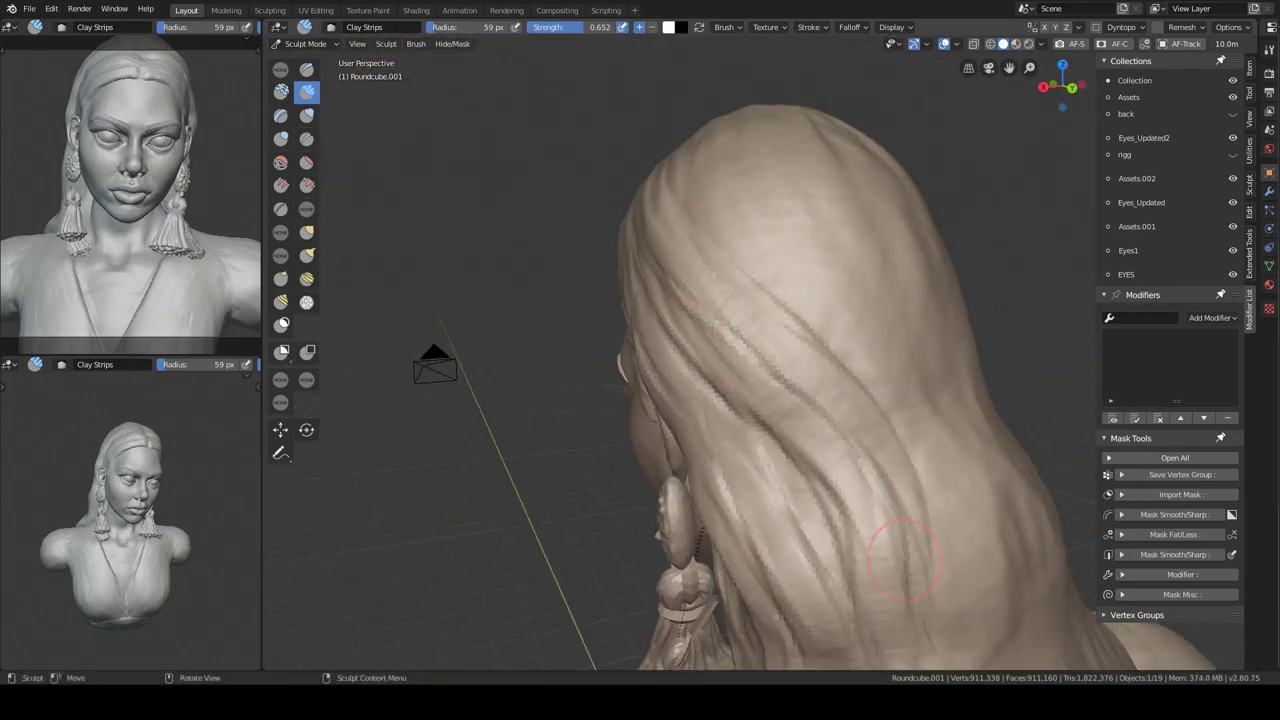
middle_click_drag(903, 556, 653, 334)
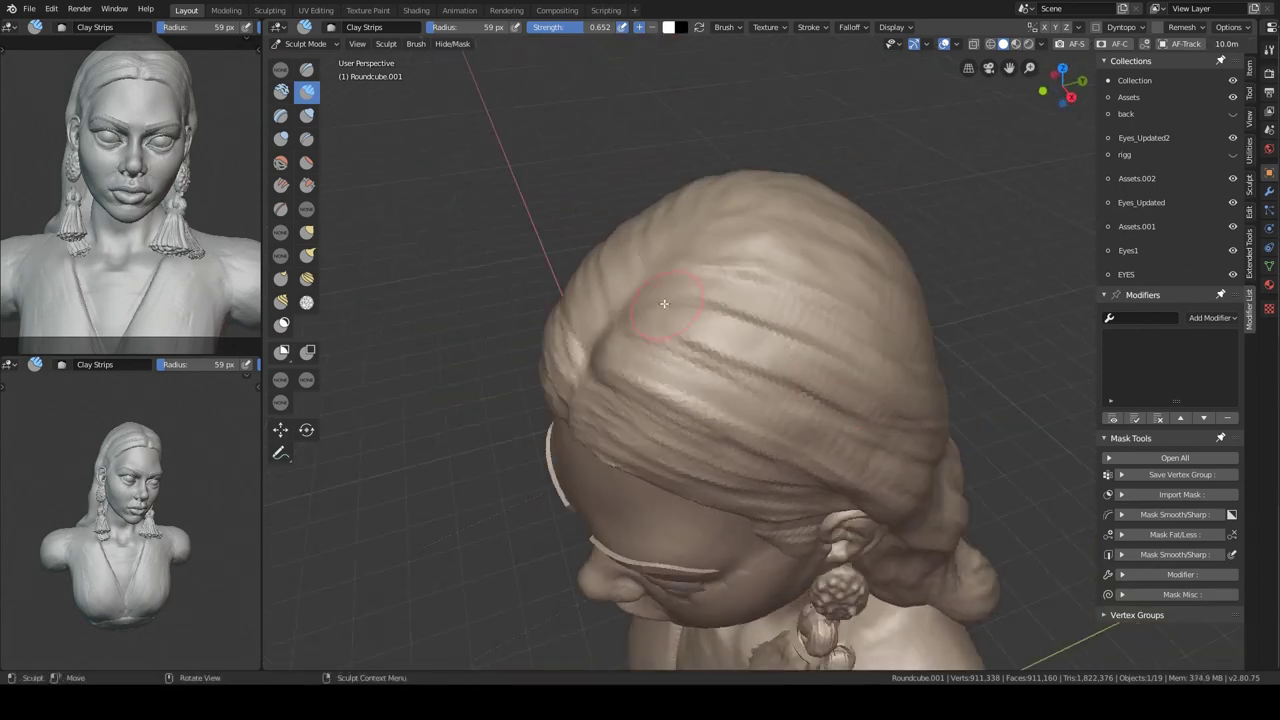
middle_click_drag(835, 348, 833, 372)
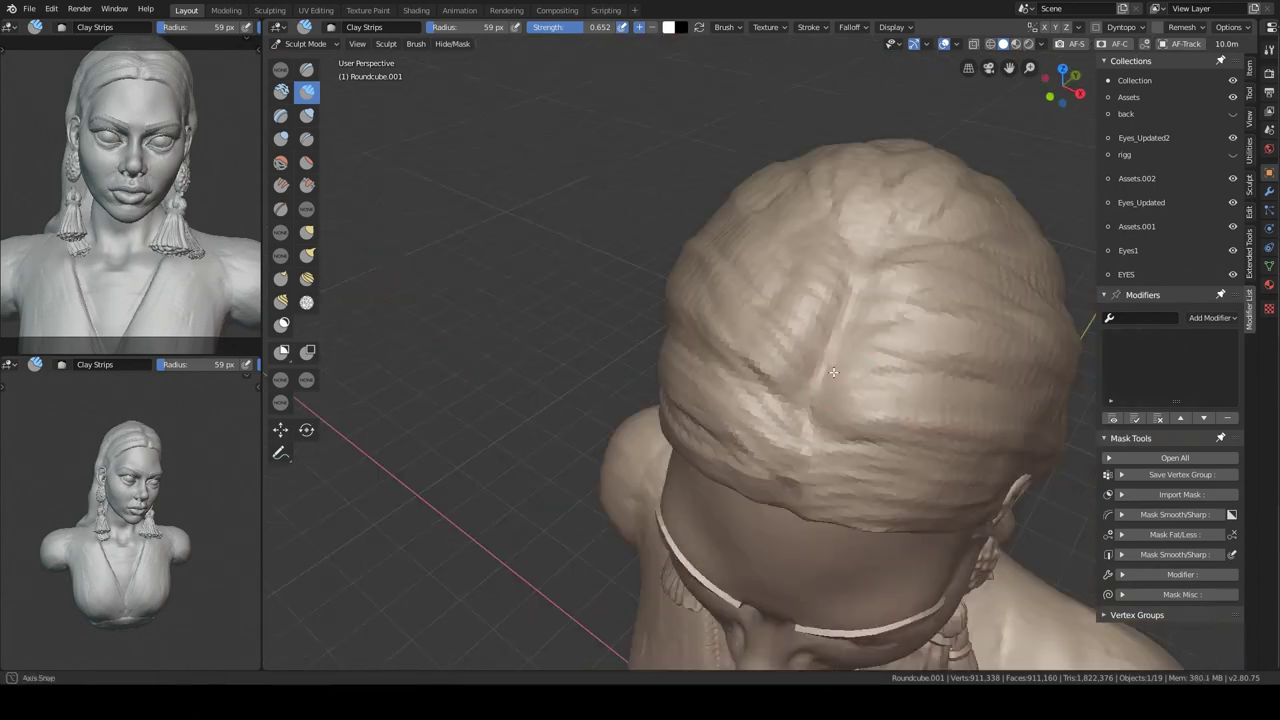
middle_click_drag(1000, 377, 841, 356)
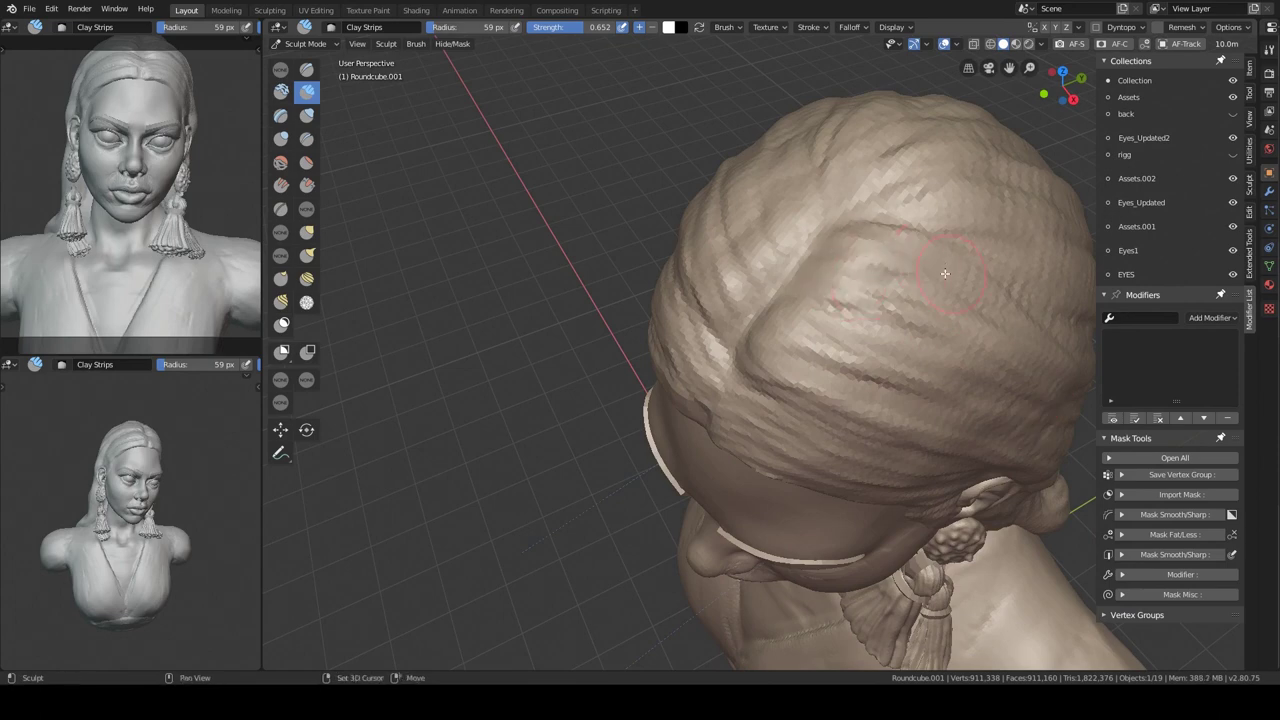
mouse_move(945, 273)
middle_mouse_down()
mouse_move(829, 237)
mouse_move(847, 211)
middle_mouse_up()
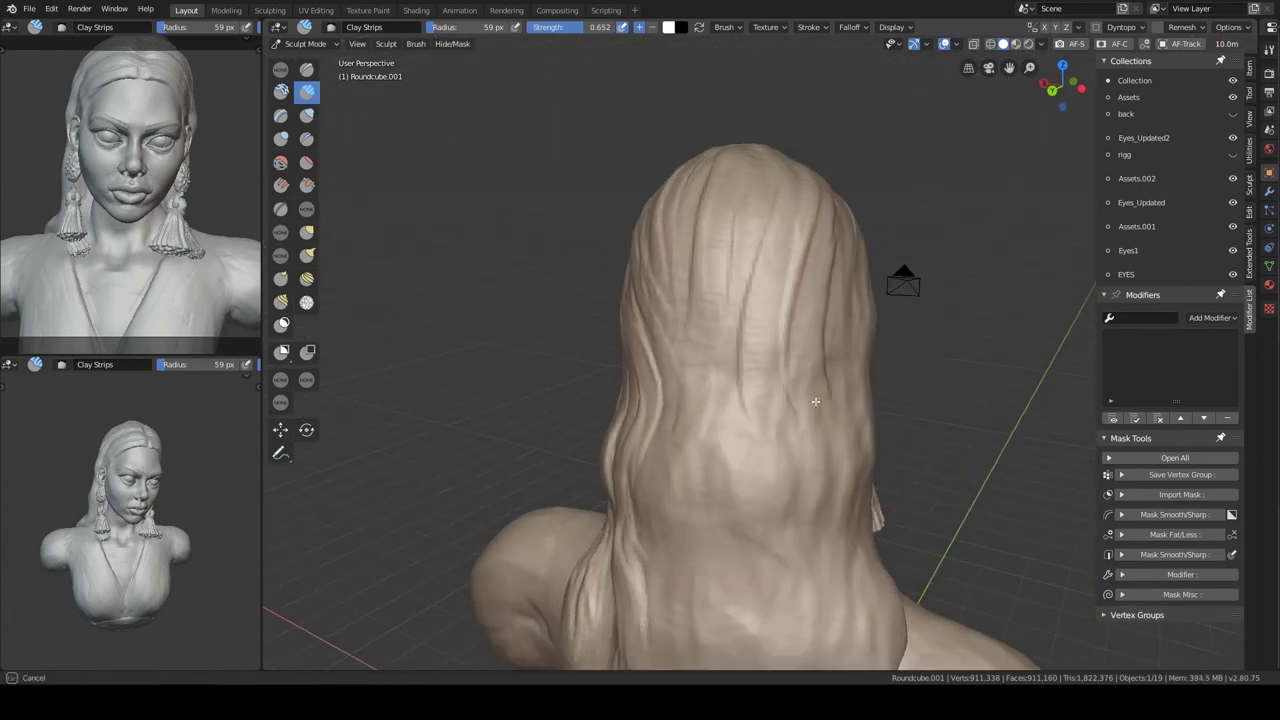
mouse_move(815, 401)
middle_mouse_down()
mouse_move(748, 509)
mouse_move(608, 322)
middle_mouse_up()
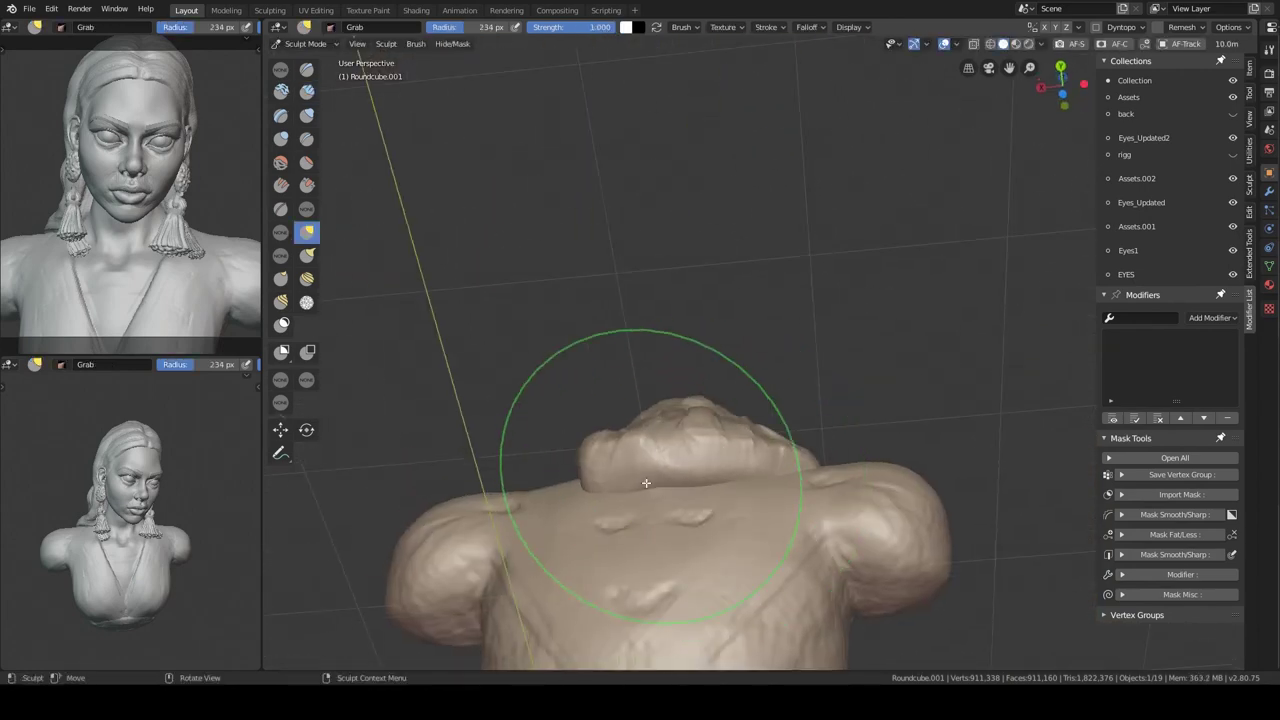
Orbit from the shoulder side view to the face front and lip profile to check the cheek creases
middle_click_drag(680, 502, 737, 385)
middle_click_drag(829, 304, 844, 284)
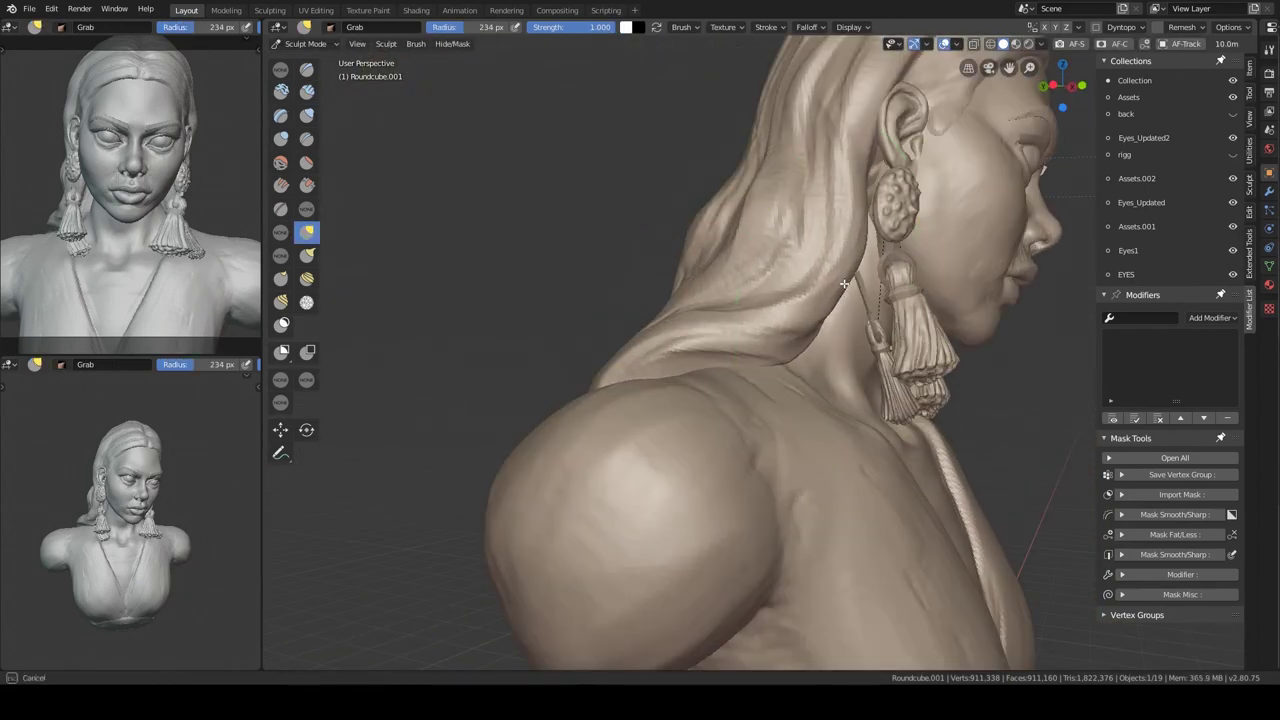
mouse_move(805, 343)
middle_mouse_down()
mouse_move(814, 300)
mouse_move(781, 360)
middle_mouse_up()
mouse_move(745, 295)
middle_mouse_down()
mouse_move(826, 427)
mouse_move(734, 334)
mouse_move(728, 294)
mouse_move(844, 316)
middle_mouse_up()
scroll(826, 427, "down", 2)
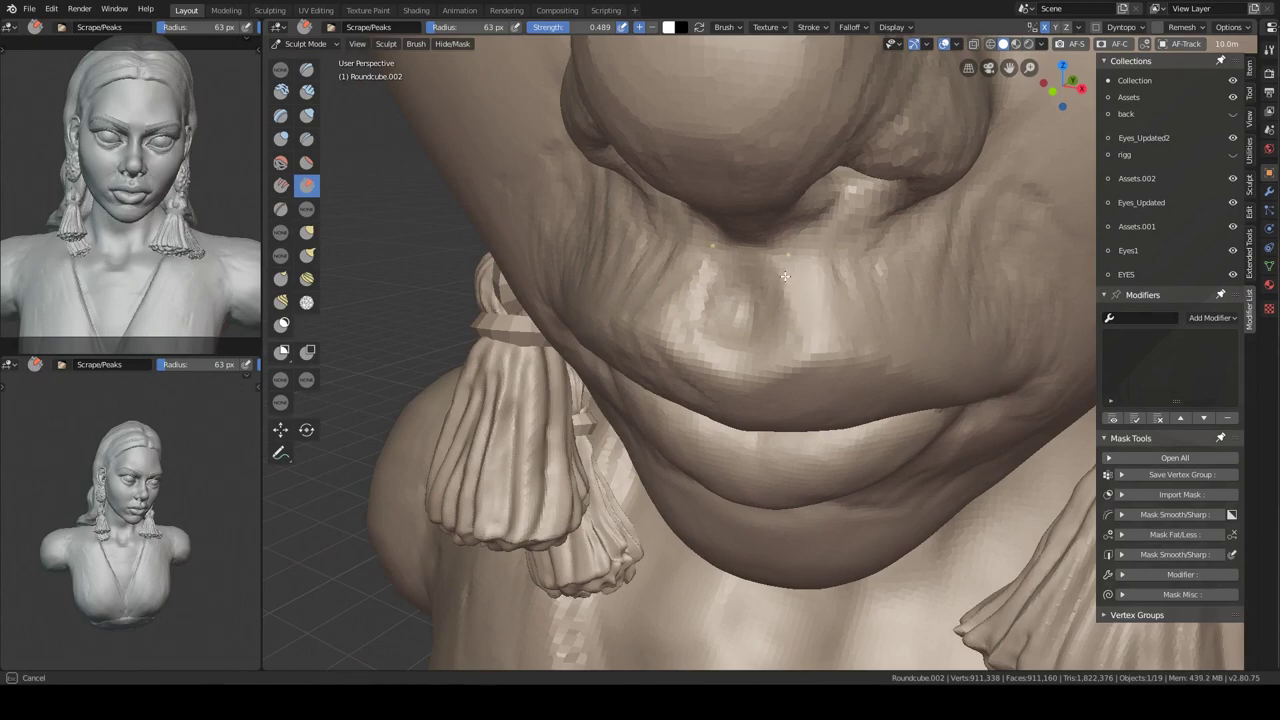
mouse_move(785, 276)
middle_mouse_down()
mouse_move(842, 298)
mouse_move(917, 229)
mouse_move(886, 277)
mouse_move(928, 288)
middle_mouse_up()
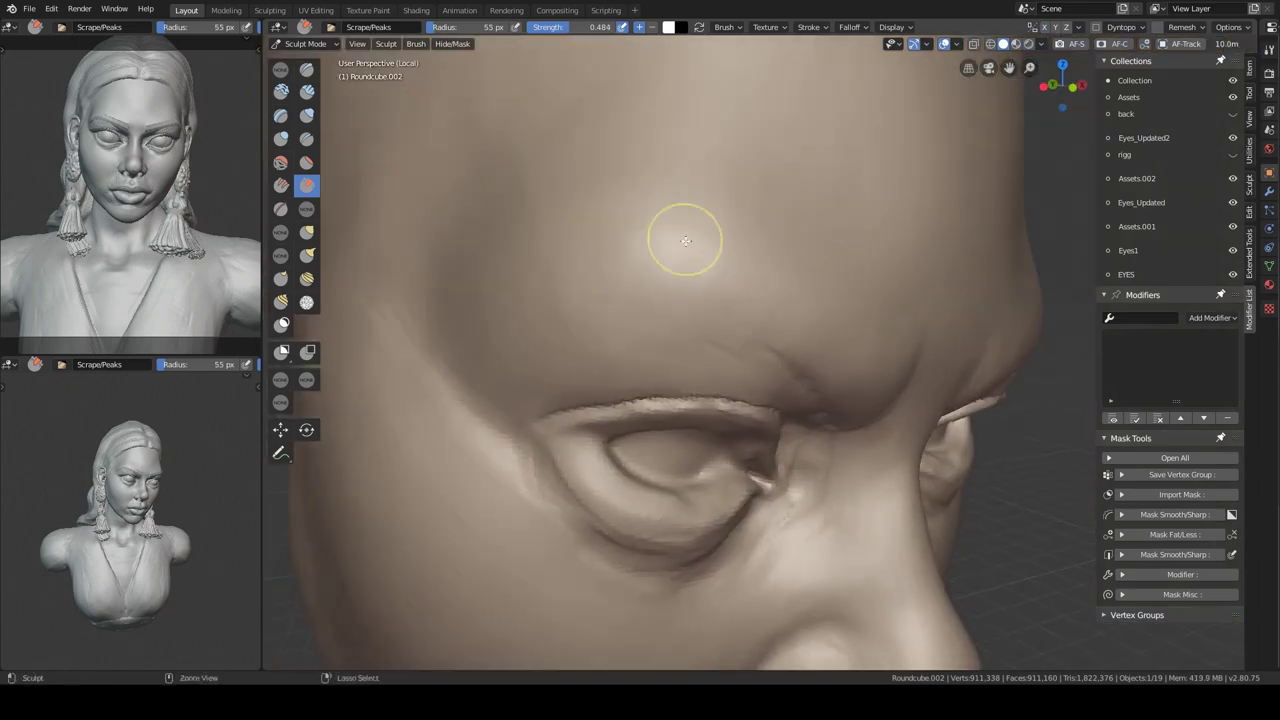
Carve a Crease-brush stroke above the eyelid to sharpen the lid fold
middle_click_drag(685, 241, 740, 300)
scroll(766, 349, "up", 3)
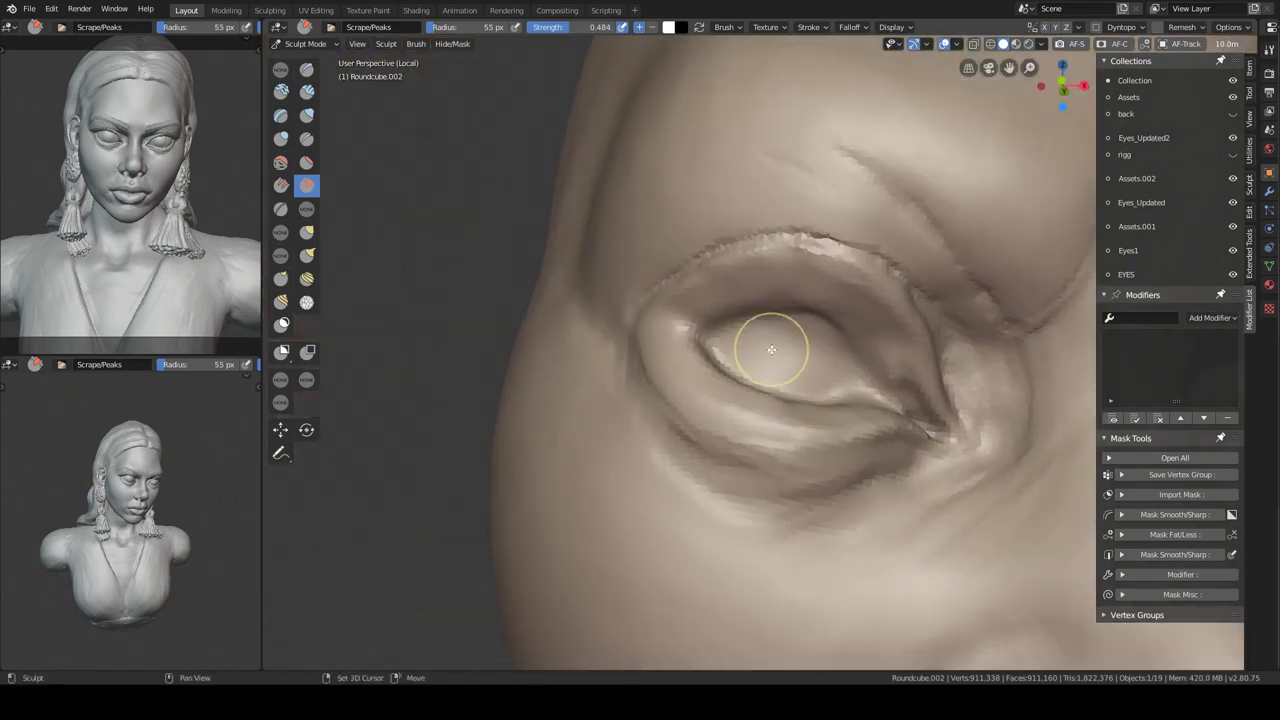
key("shift+c")
mouse_move(766, 349)
middle_mouse_down()
mouse_move(827, 282)
mouse_move(900, 300)
mouse_move(851, 182)
middle_mouse_up()
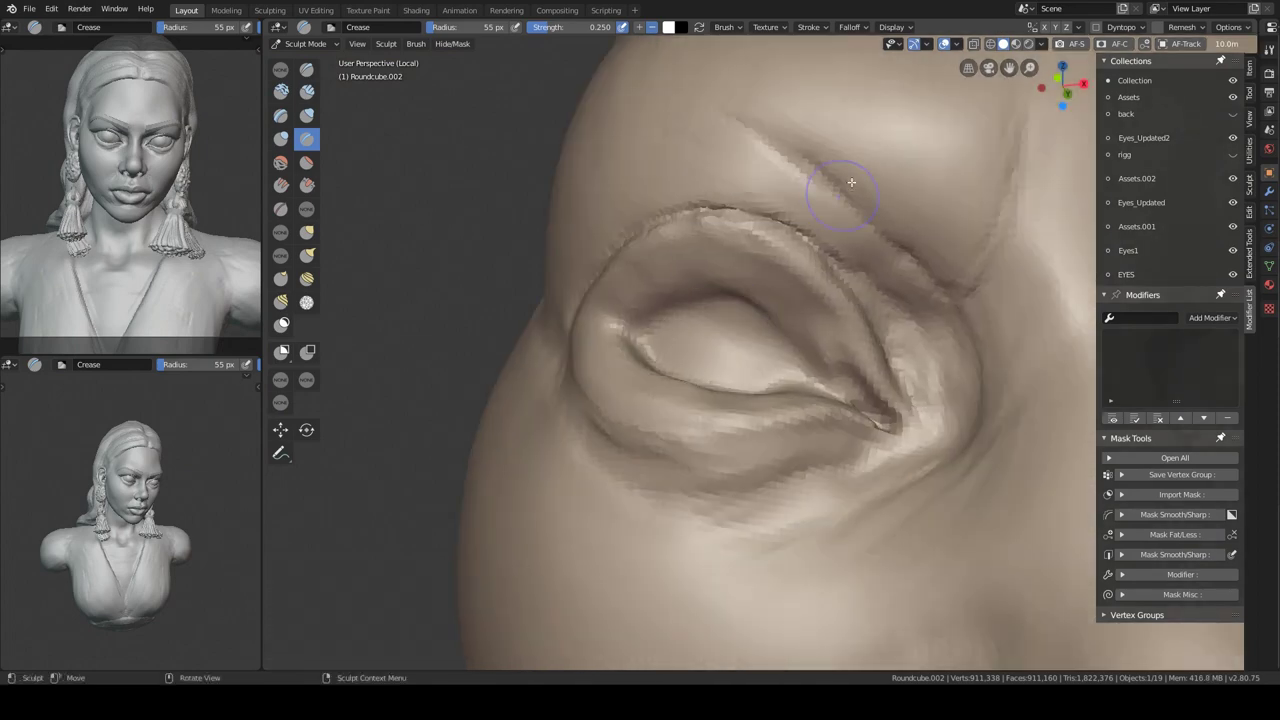
mouse_move(718, 343)
middle_mouse_down()
mouse_move(744, 322)
mouse_move(733, 255)
mouse_move(729, 380)
mouse_move(601, 321)
mouse_move(713, 422)
mouse_move(752, 343)
middle_mouse_up()
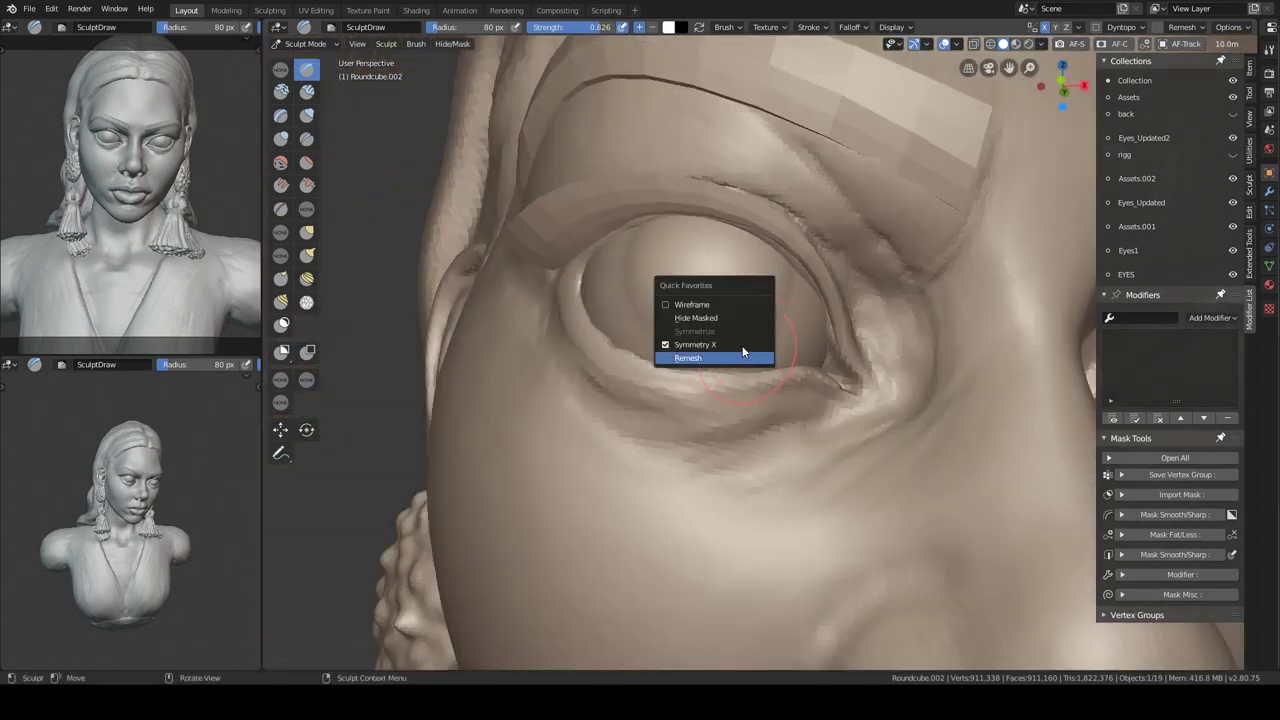
Isolate the face, zoom close on the eye and raise the brush strength
left_click(743, 352)
key("KP_Divide")
scroll(805, 424, "up", 10)
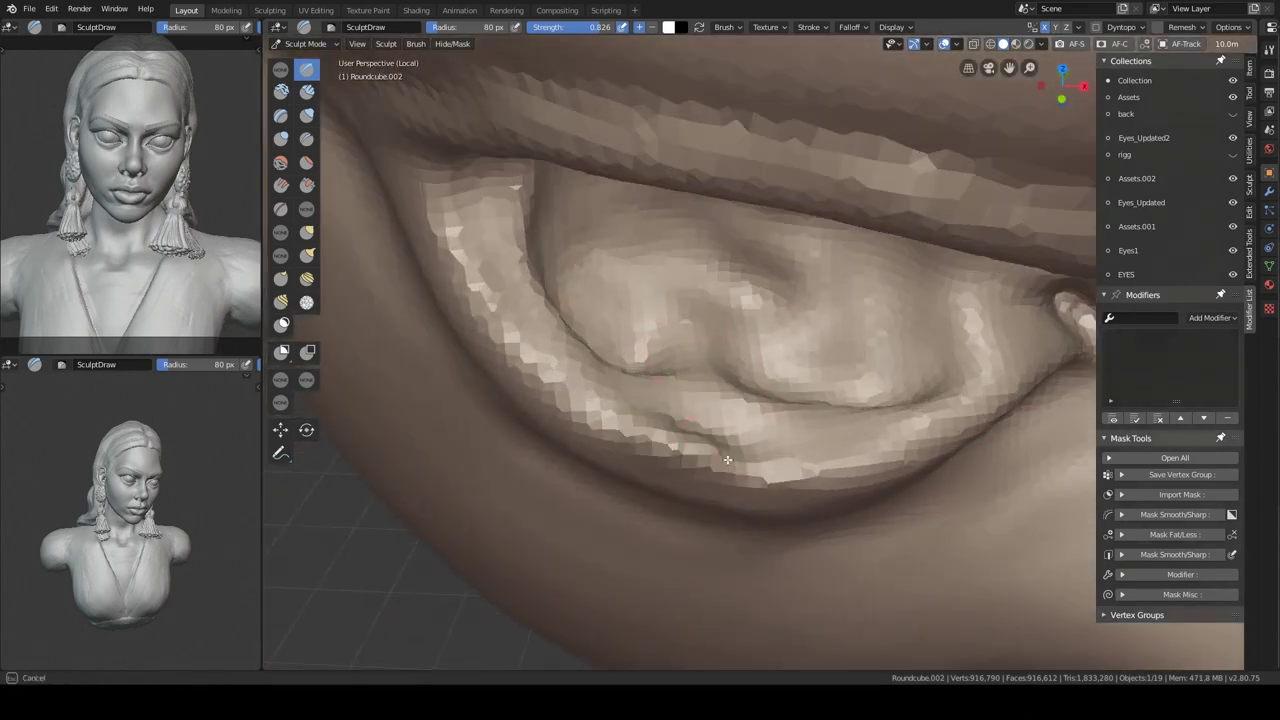
mouse_move(805, 424)
middle_mouse_down()
mouse_move(704, 436)
mouse_move(721, 514)
middle_mouse_up()
left_click(748, 449)
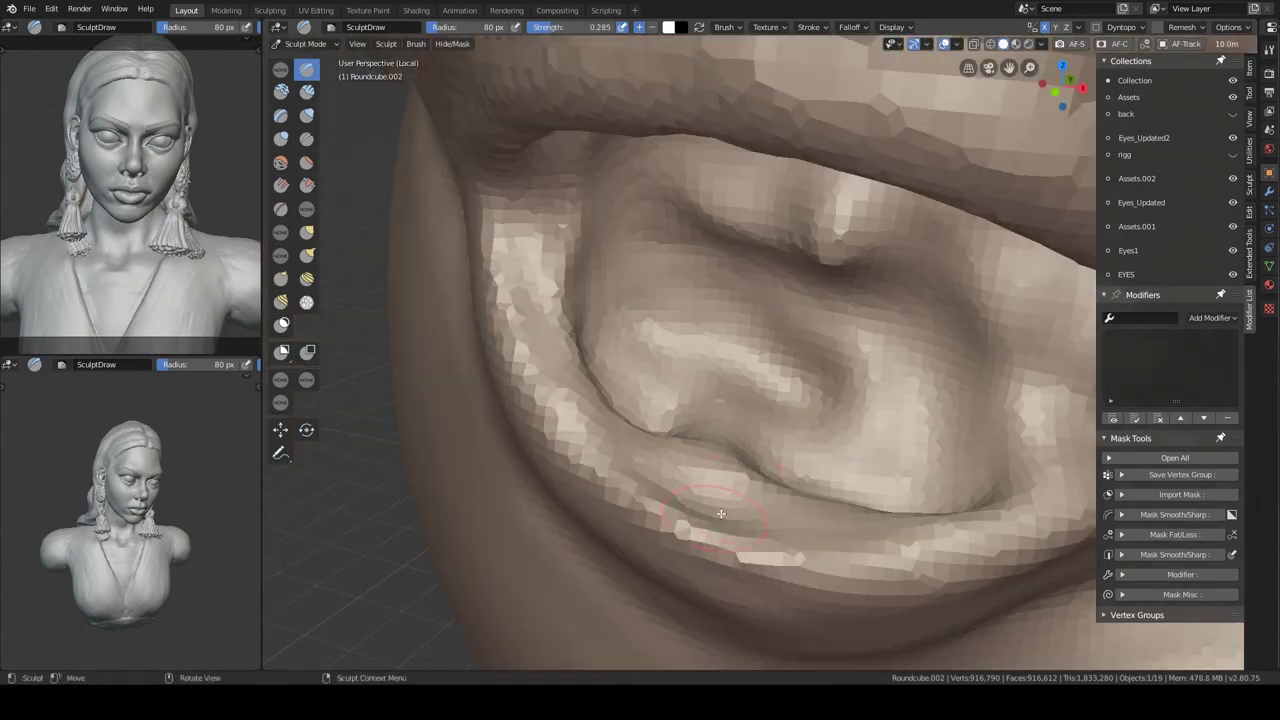
left_click(718, 437)
mouse_move(718, 437)
middle_mouse_down()
mouse_move(760, 470)
mouse_move(817, 487)
middle_mouse_up()
mouse_move(773, 554)
middle_mouse_down()
mouse_move(843, 300)
mouse_move(905, 410)
mouse_move(761, 300)
mouse_move(749, 266)
mouse_move(756, 291)
mouse_move(771, 280)
mouse_move(677, 306)
mouse_move(786, 363)
mouse_move(654, 369)
middle_mouse_up()
Lower the brush strength and switch to the Scrape brush for the lower eyelid
key("KP_Divide")
key("shift+space")
key("shift+f")
left_click(633, 265)
key("shift+t")
mouse_move(765, 325)
middle_mouse_down()
mouse_move(700, 310)
mouse_move(757, 374)
middle_mouse_up()
scroll(637, 300, "down", 3)
scroll(669, 278, "up", 3)
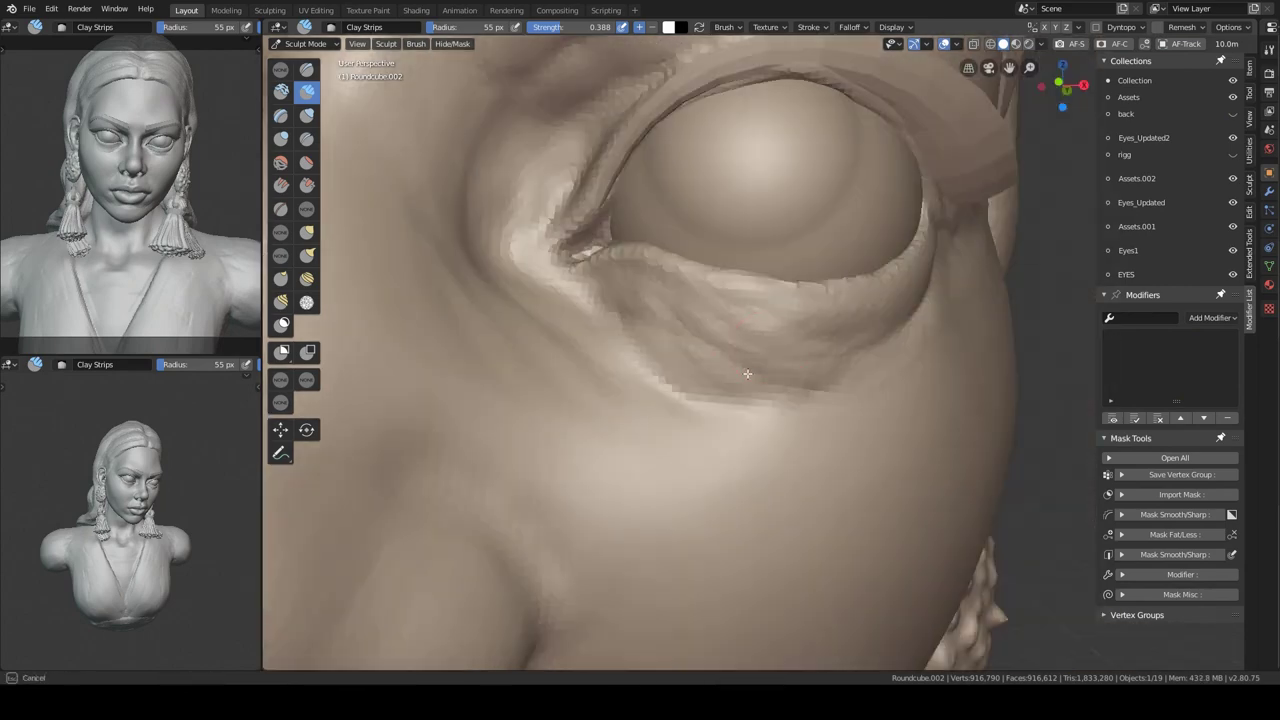
Orbit around the neck in three-quarter, side and frontal views of the bust
mouse_move(756, 357)
middle_mouse_down()
mouse_move(740, 340)
mouse_move(708, 368)
middle_mouse_up()
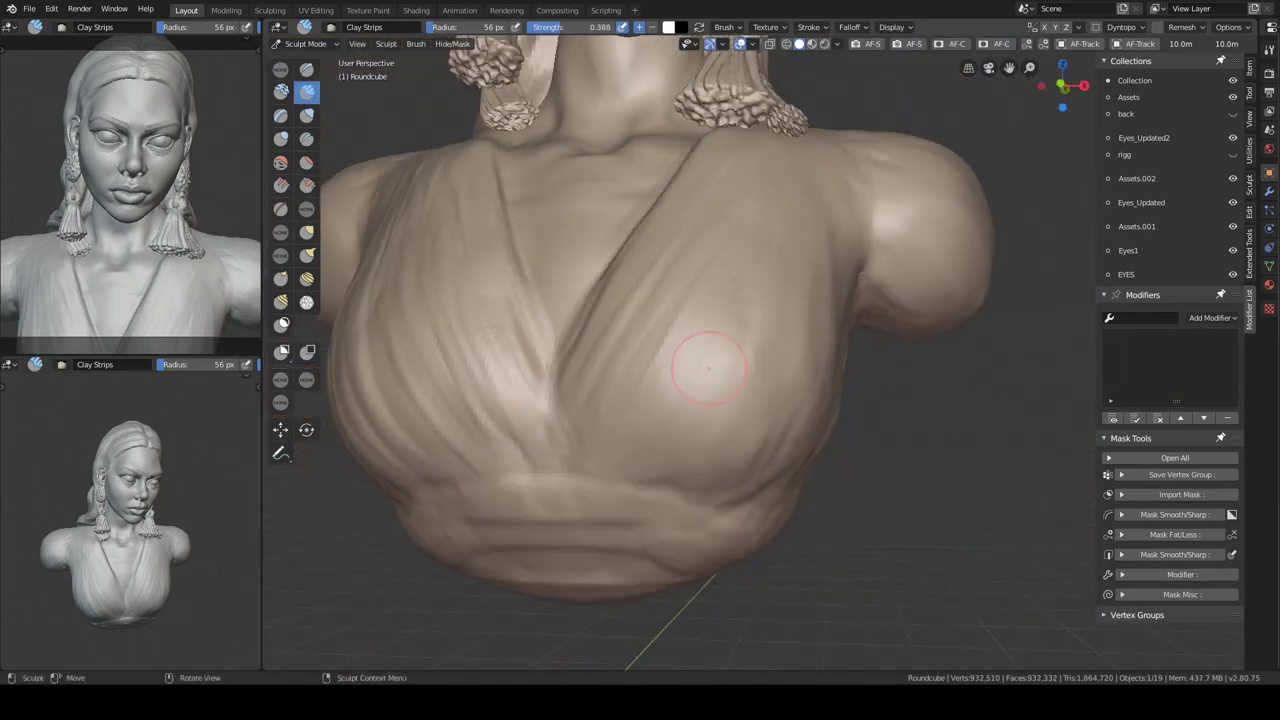
middle_click_drag(727, 444, 866, 146)
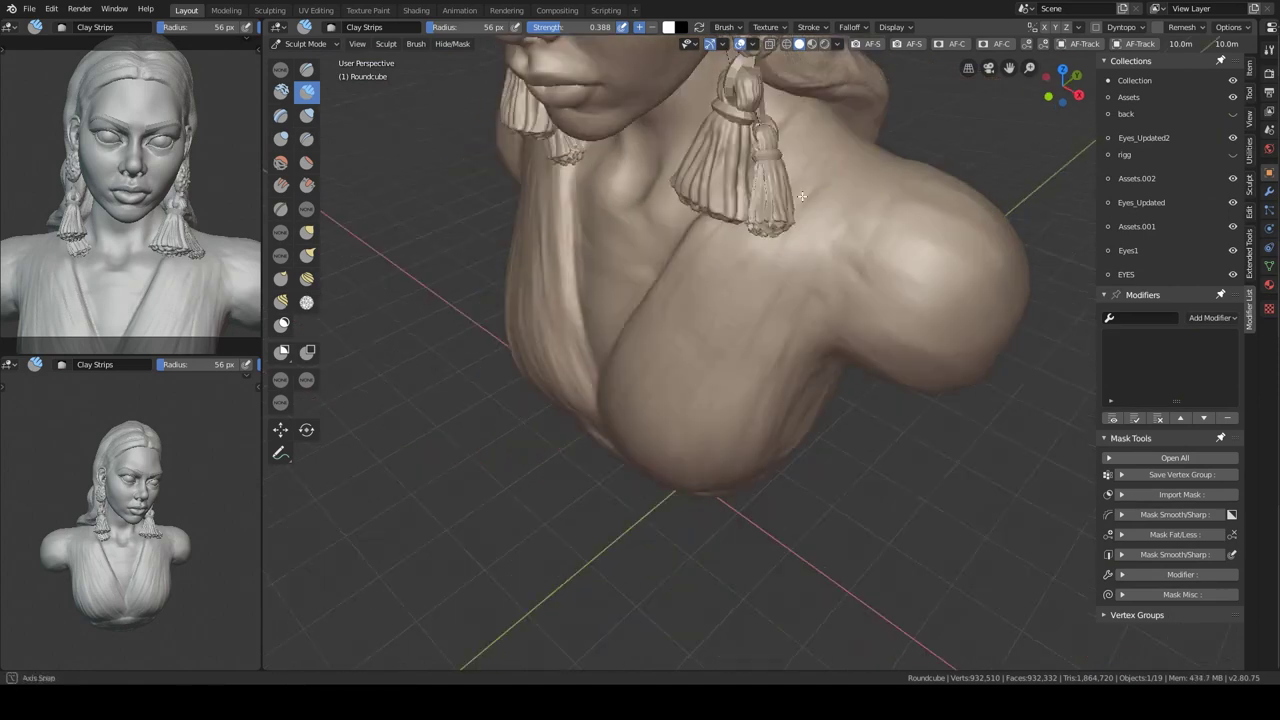
scroll(768, 268, "down", 3)
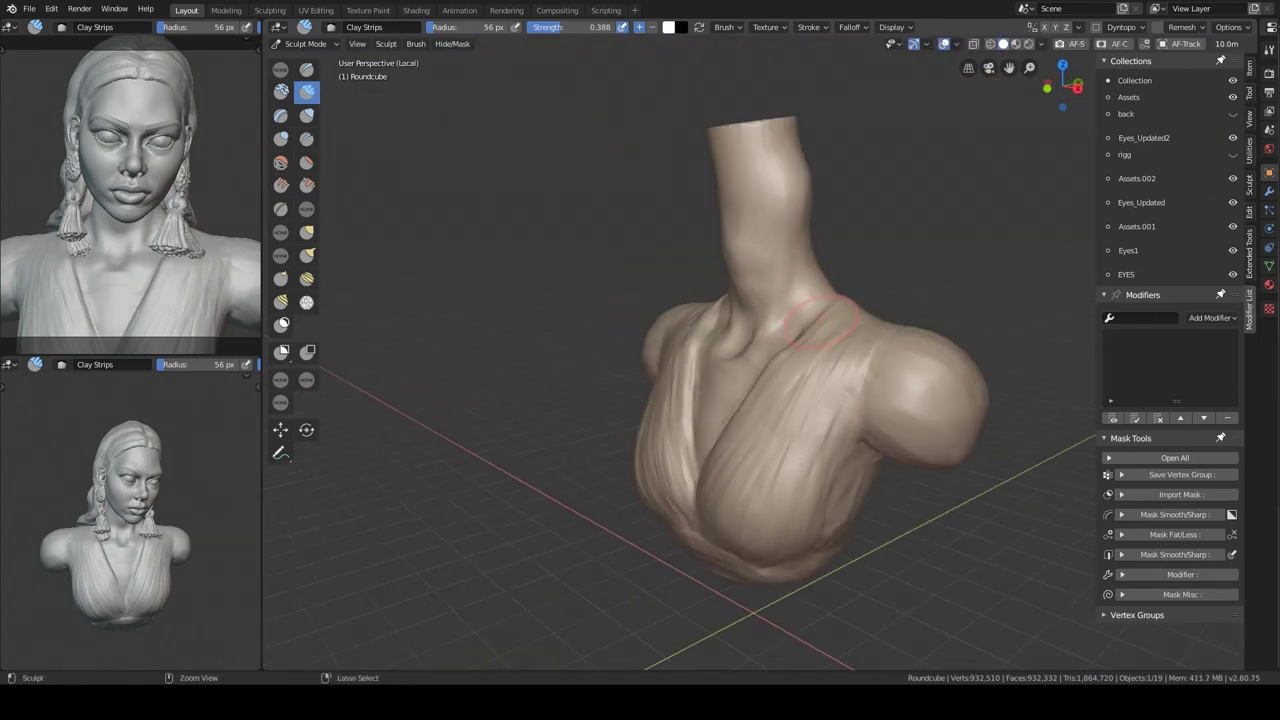
mouse_move(753, 337)
middle_mouse_down()
mouse_move(826, 248)
mouse_move(737, 220)
mouse_move(948, 244)
mouse_move(968, 274)
mouse_move(763, 286)
mouse_move(623, 377)
mouse_move(772, 279)
middle_mouse_up()
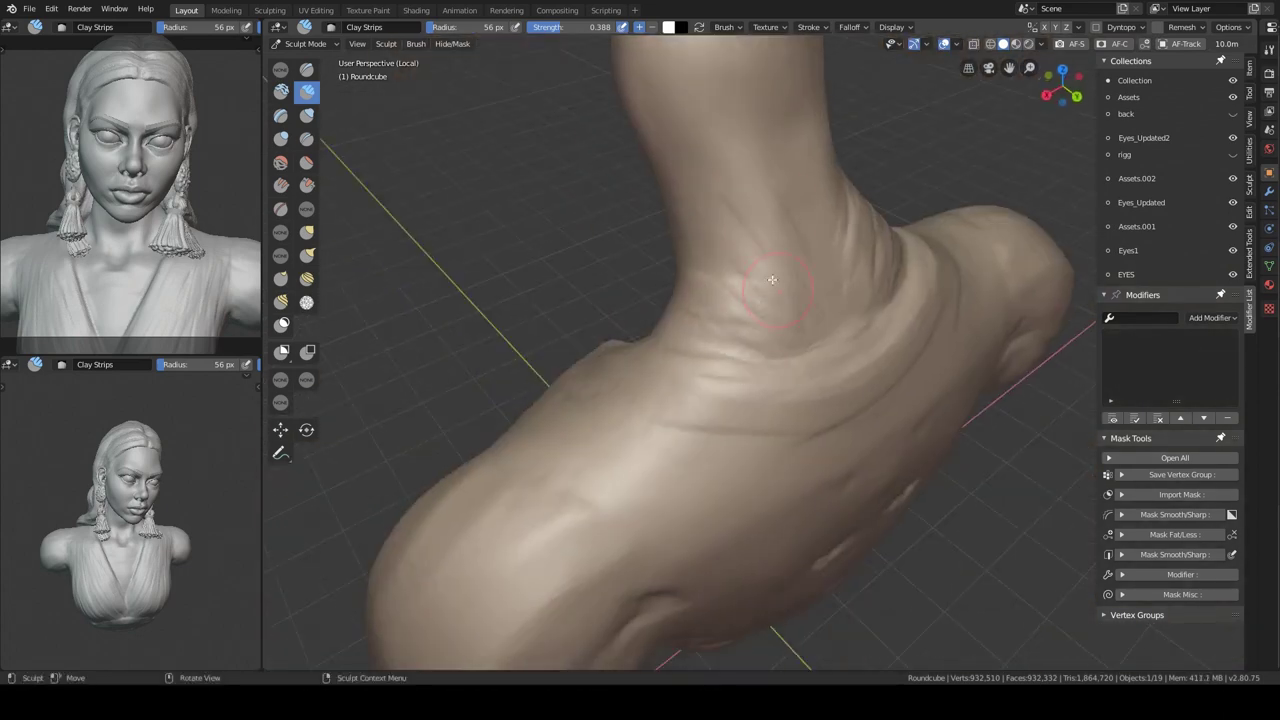
middle_click_drag(793, 219, 820, 171)
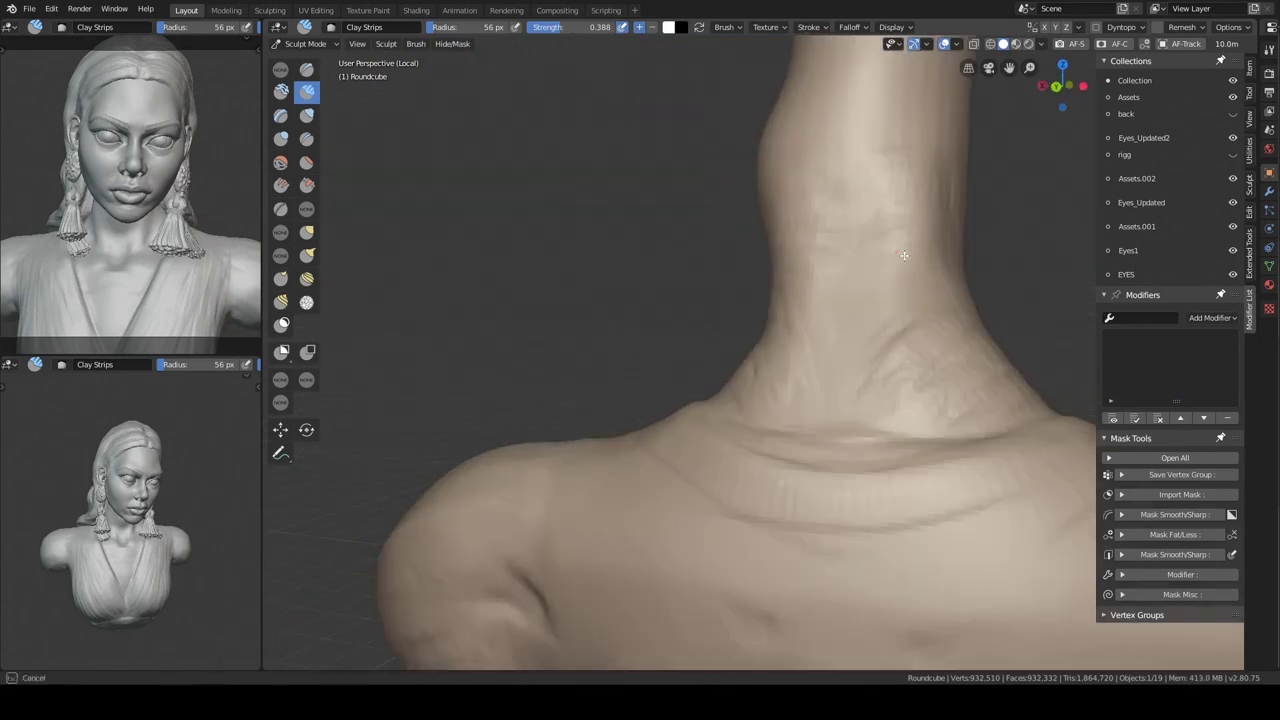
middle_click_drag(928, 265, 889, 309)
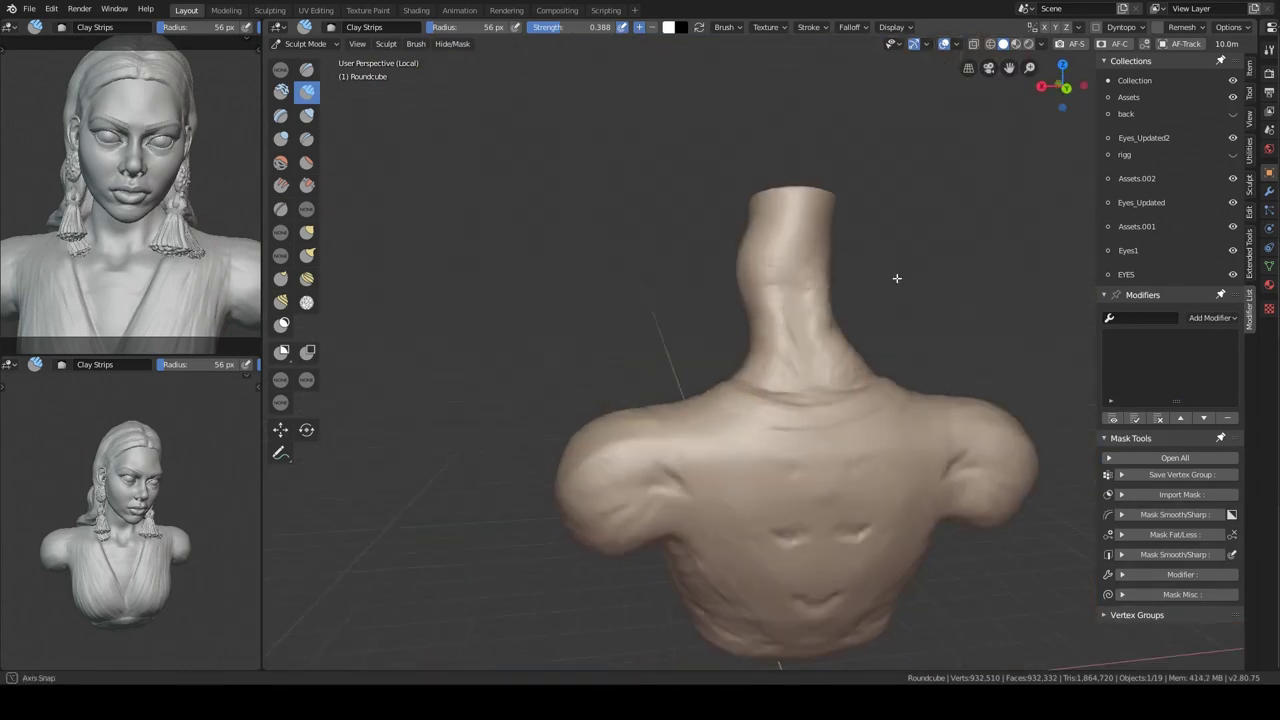
mouse_move(880, 218)
middle_mouse_down()
mouse_move(900, 277)
mouse_move(789, 206)
mouse_move(789, 300)
mouse_move(757, 411)
mouse_move(749, 423)
mouse_move(703, 366)
mouse_move(700, 395)
mouse_move(773, 393)
mouse_move(916, 276)
mouse_move(829, 349)
middle_mouse_up()
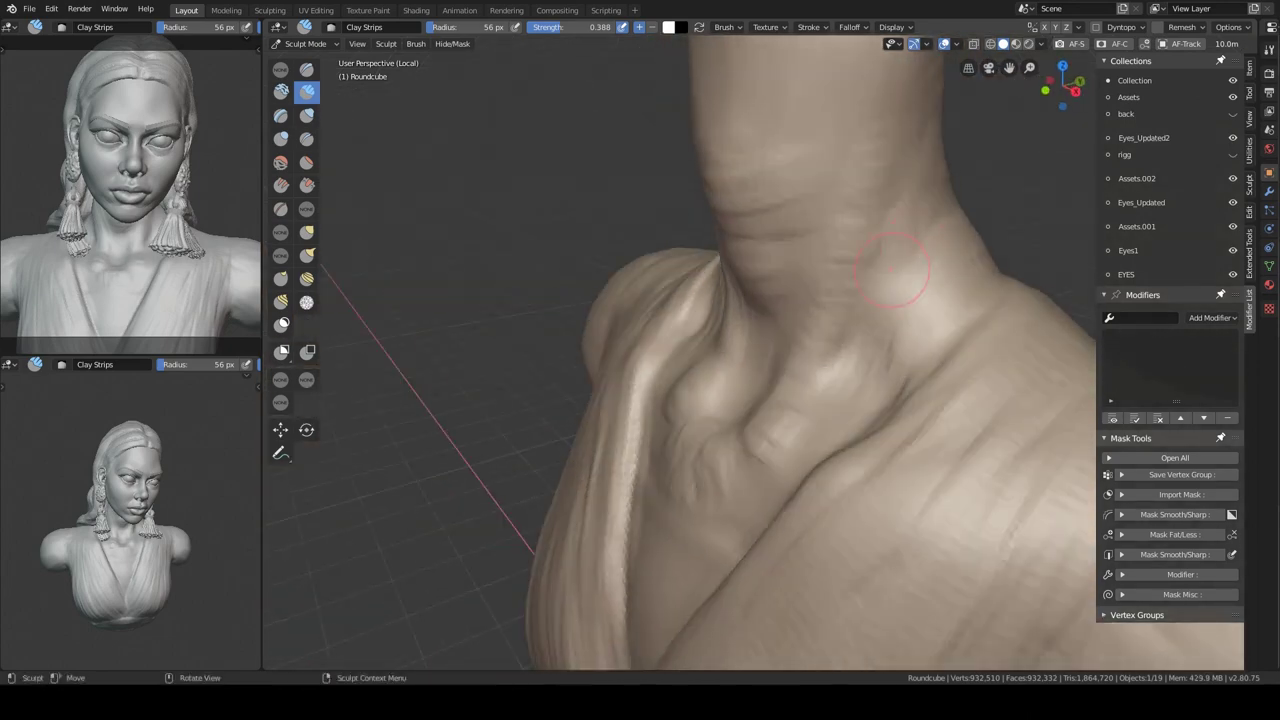
scroll(891, 270, "down", 5)
middle_click_drag(891, 270, 881, 301)
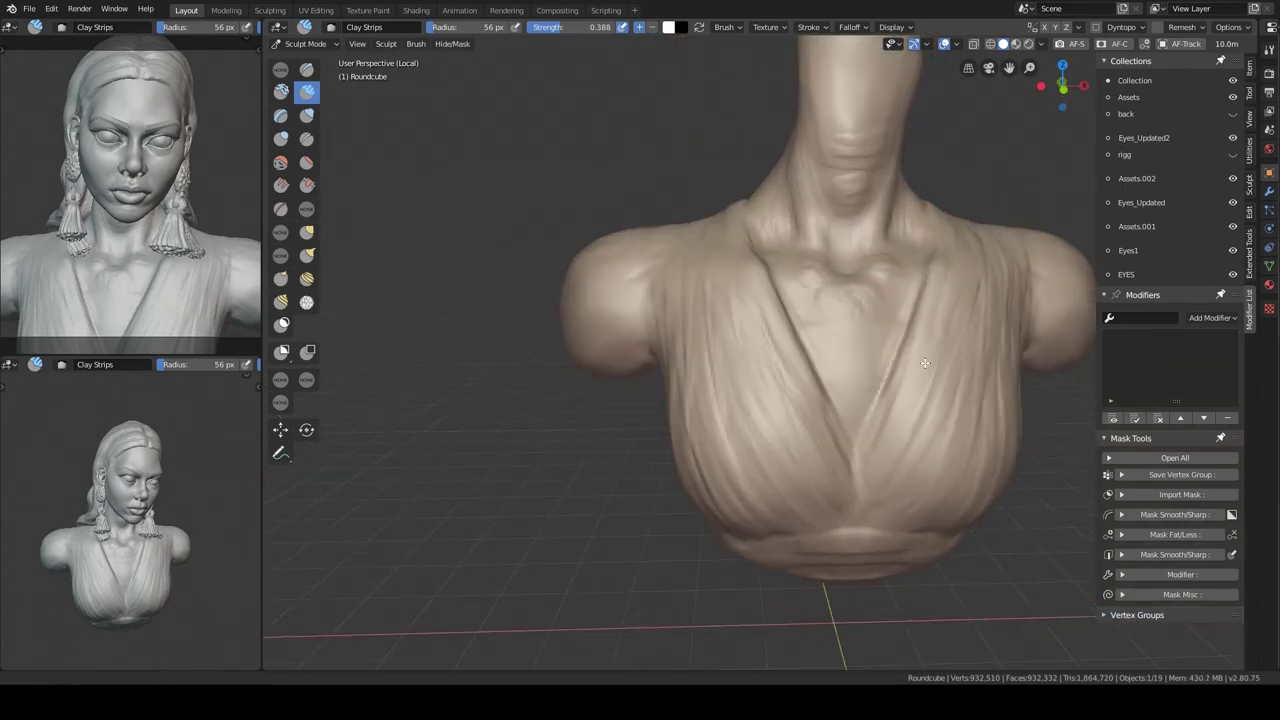
Examine the shoulder and neck from tilted angles, then switch to the Clay Strips brush
mouse_move(821, 403)
middle_mouse_down()
mouse_move(825, 265)
mouse_move(916, 365)
mouse_move(850, 348)
mouse_move(760, 357)
middle_mouse_up()
scroll(793, 333, "up", 3)
scroll(793, 333, "down", 3)
scroll(760, 357, "up", 2)
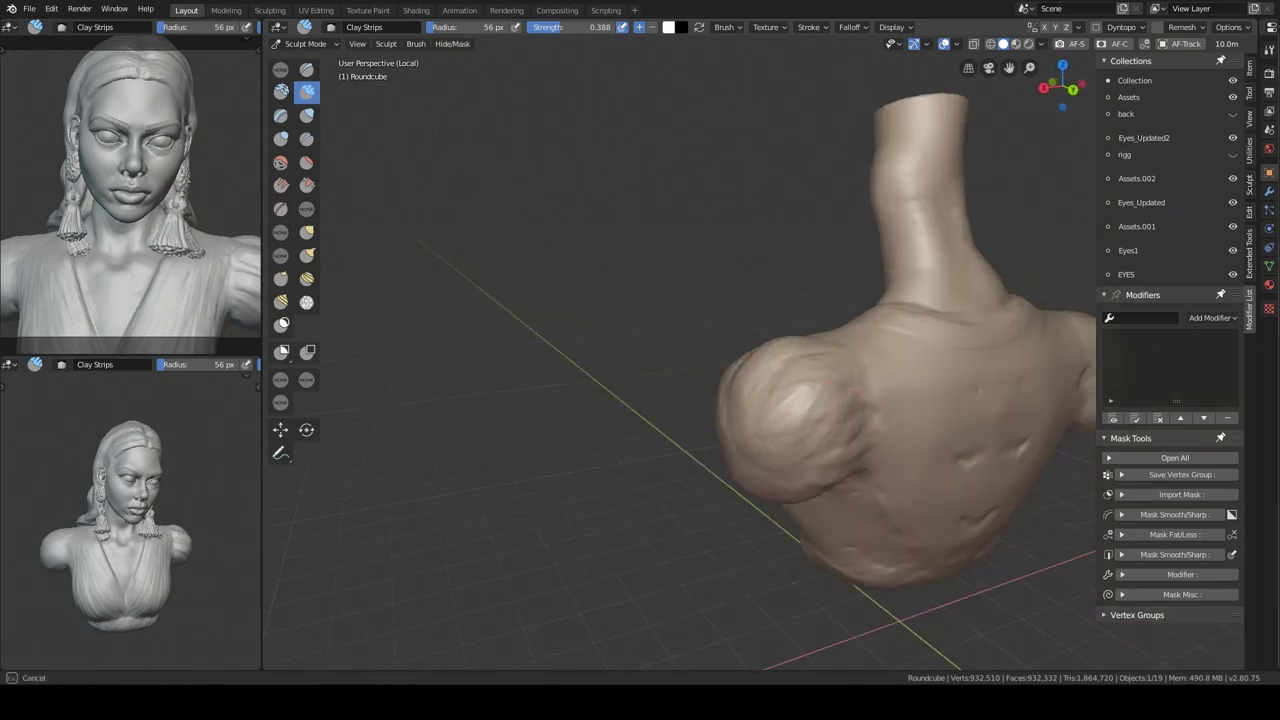
middle_click_drag(825, 414, 757, 320)
scroll(757, 320, "up", 3)
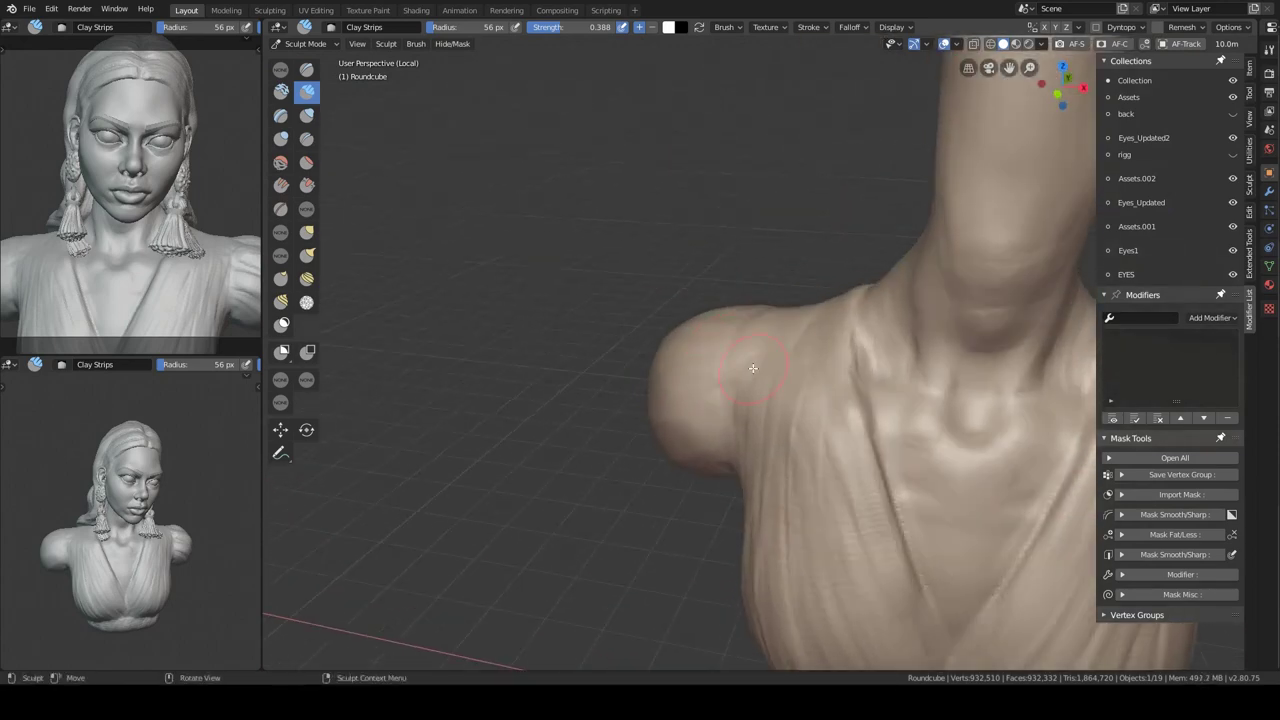
middle_click_drag(753, 368, 742, 379)
mouse_move(675, 459)
middle_mouse_down()
mouse_move(737, 450)
mouse_move(792, 374)
mouse_move(789, 434)
mouse_move(635, 370)
mouse_move(700, 385)
mouse_move(680, 440)
middle_mouse_up()
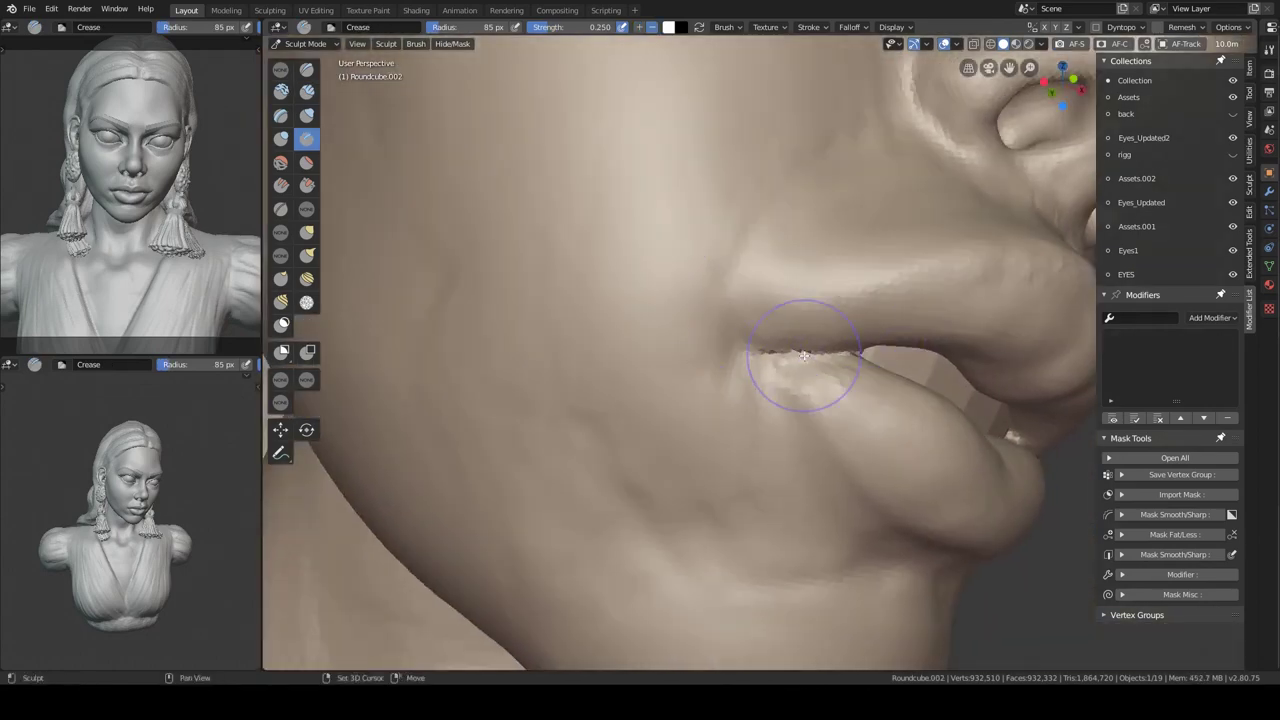
mouse_move(804, 355)
middle_mouse_down()
mouse_move(879, 386)
mouse_move(916, 362)
mouse_move(886, 400)
mouse_move(838, 297)
mouse_move(879, 321)
mouse_move(808, 414)
mouse_move(834, 451)
mouse_move(851, 406)
mouse_move(707, 380)
mouse_move(700, 357)
mouse_move(750, 385)
middle_mouse_up()
key("c")
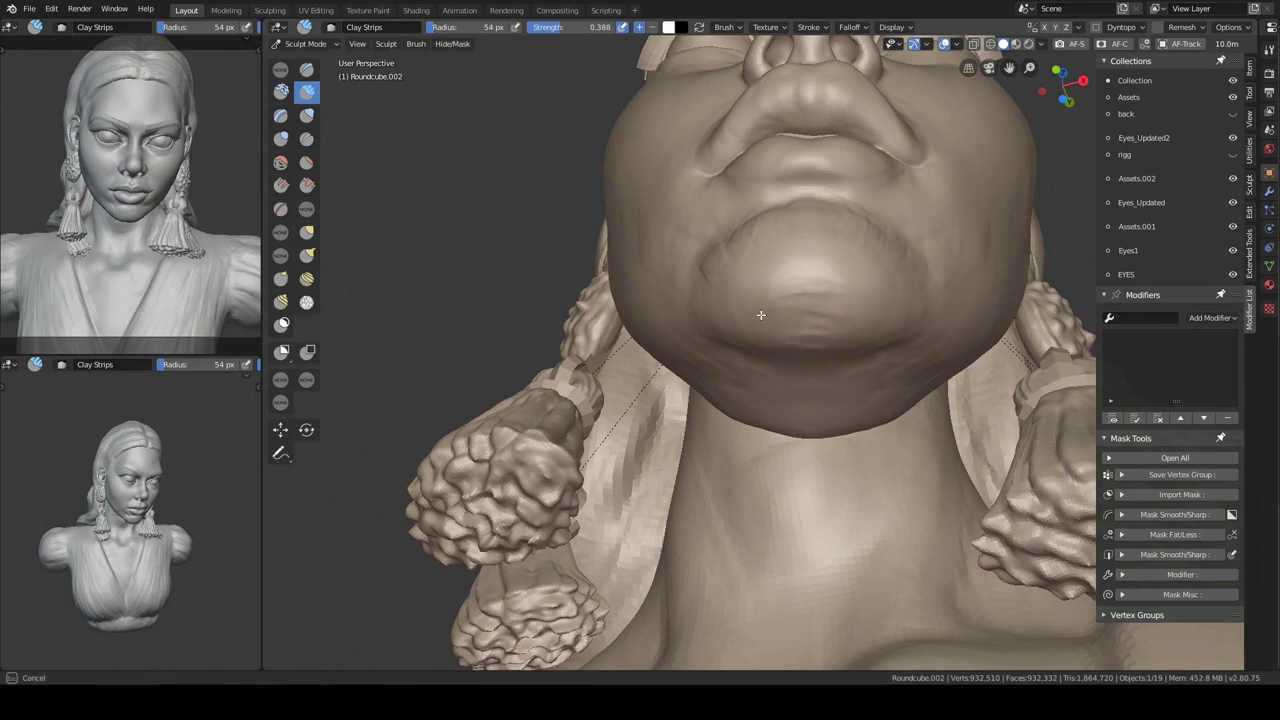
Scrape around the eye socket with the Scrape brush from isolated side and underside views
mouse_move(812, 285)
middle_mouse_down()
mouse_move(830, 368)
mouse_move(853, 296)
mouse_move(711, 401)
middle_mouse_up()
key("shift+t")
key("KP_Divide")
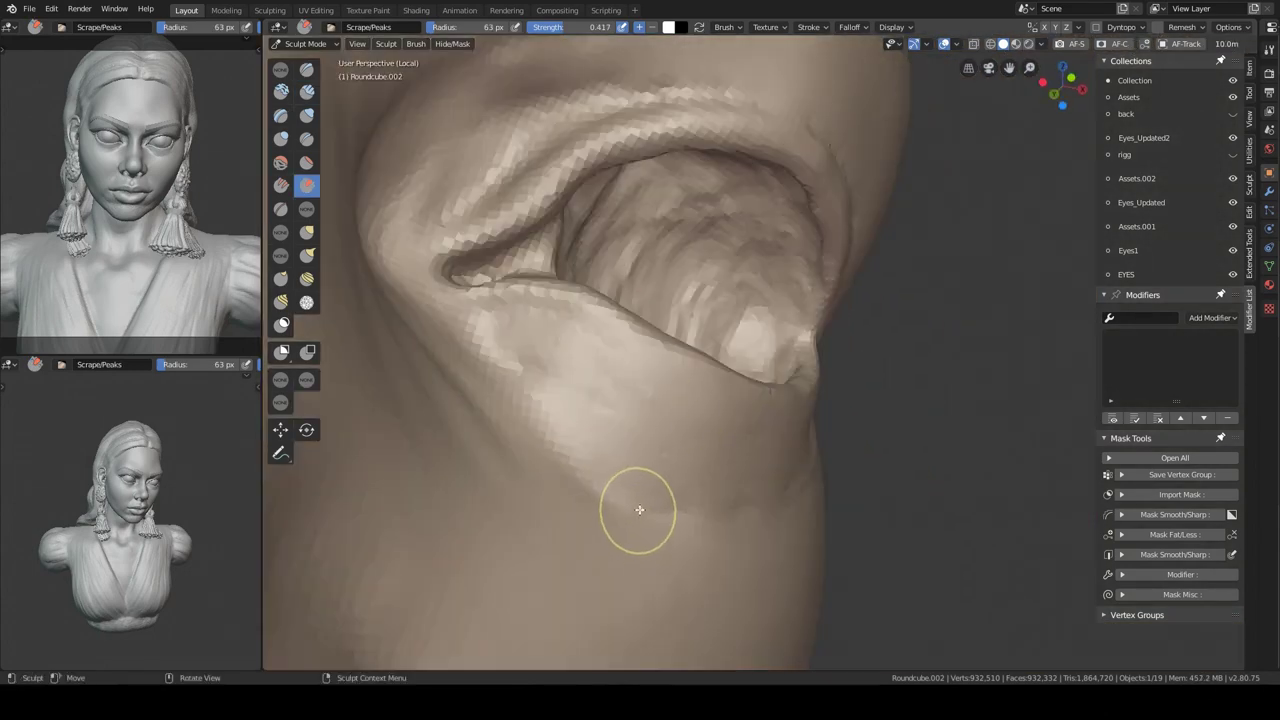
mouse_move(640, 510)
middle_mouse_down()
mouse_move(629, 420)
mouse_move(871, 294)
middle_mouse_up()
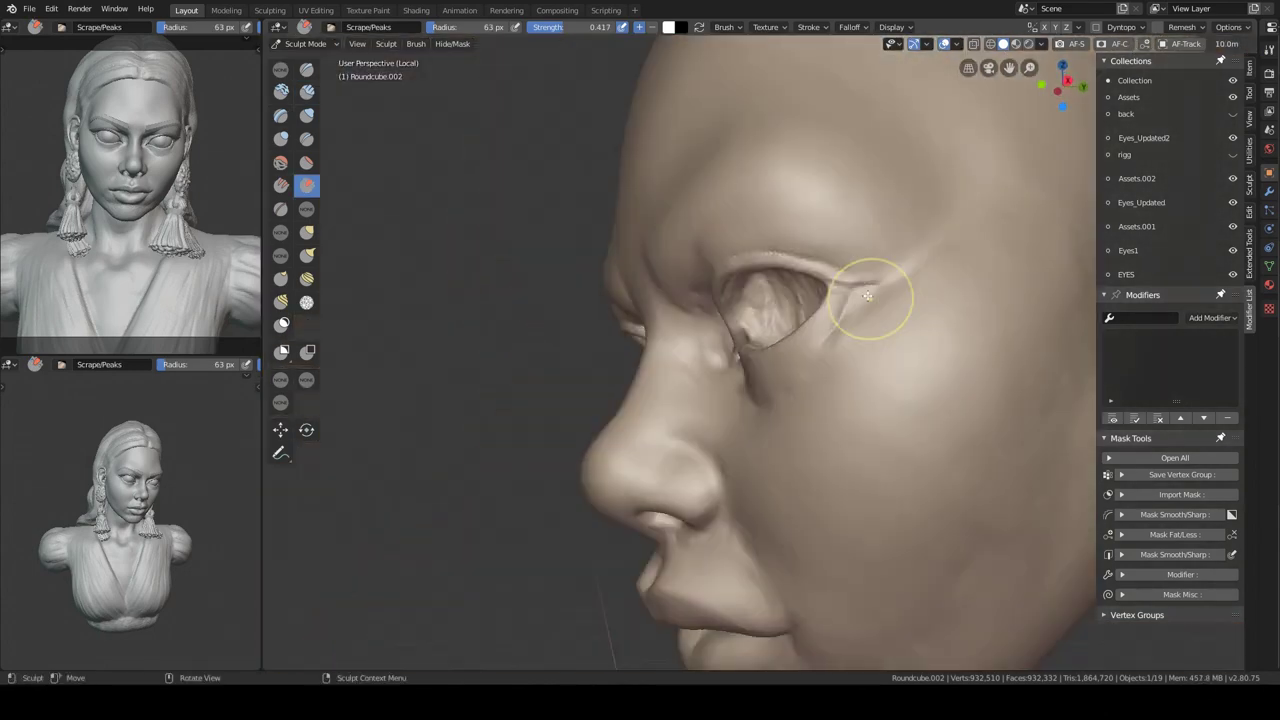
scroll(876, 202, "up", 5)
mouse_move(876, 202)
middle_mouse_down()
mouse_move(763, 257)
mouse_move(826, 271)
mouse_move(781, 242)
mouse_move(590, 337)
mouse_move(671, 404)
middle_mouse_up()
scroll(590, 337, "down", 6)
key("KP_Divide")
mouse_move(829, 209)
middle_mouse_down()
mouse_move(843, 314)
mouse_move(929, 271)
mouse_move(731, 305)
middle_mouse_up()
Apply all transforms to the cylinder in Object Mode, then return to Sculpt Mode
key("ctrl+Tab")
scroll(731, 305, "up", 3)
left_click(729, 235)
key("KP_Divide")
key("ctrl+Tab")
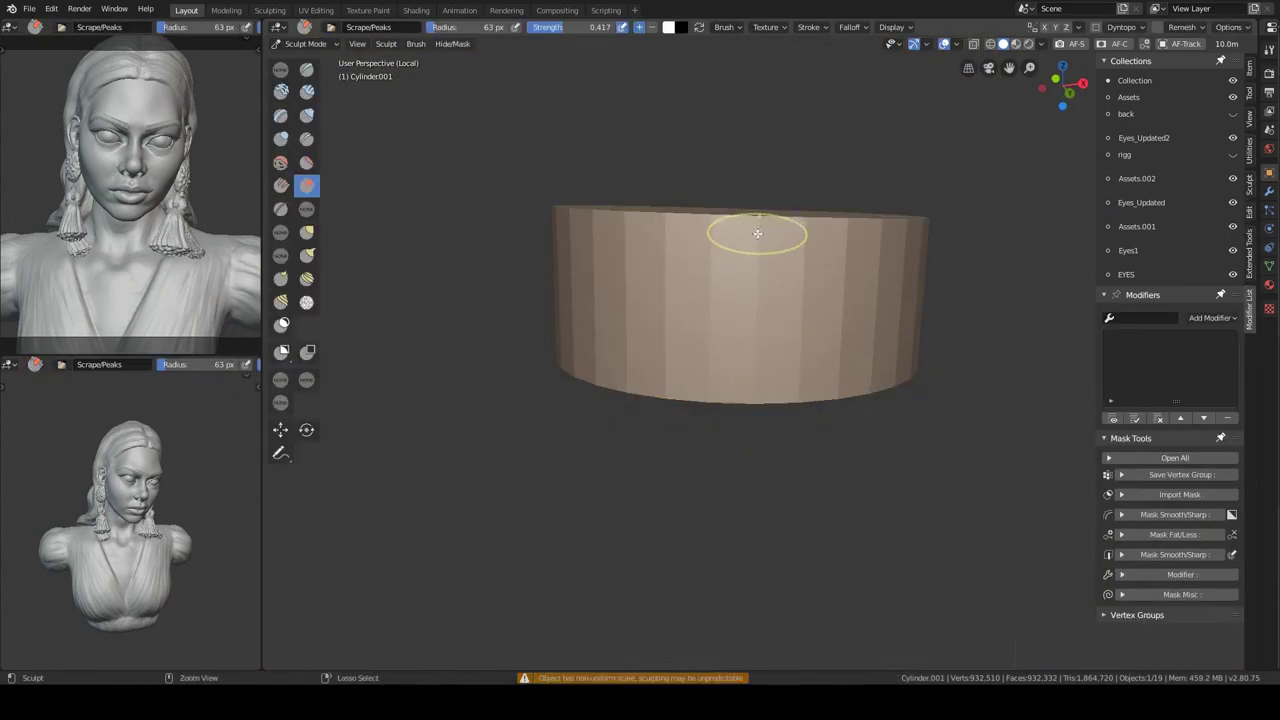
key("ctrl+Tab")
key("ctrl+a")
left_click(697, 353)
middle_click_drag(705, 344, 796, 273)
left_click(752, 287)
key("ctrl+Tab")
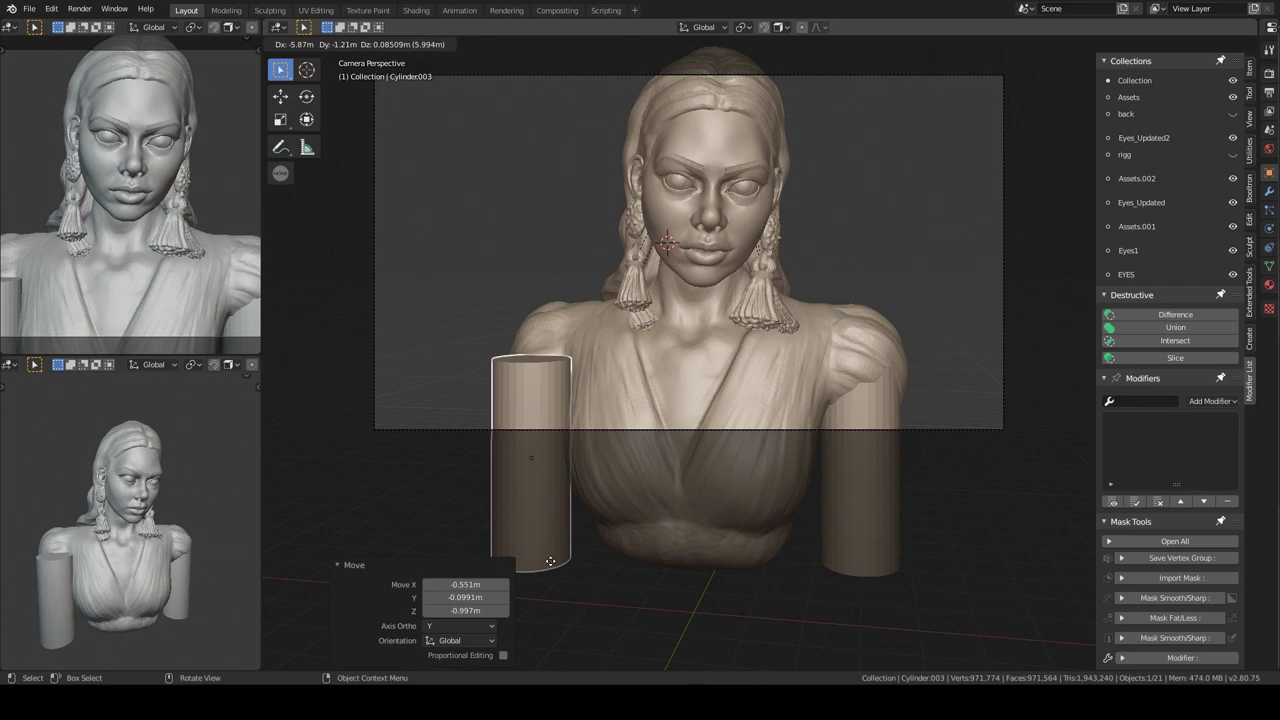
Move the first cylinder arm into place under its shoulder
left_click(550, 561)
mouse_move(550, 561)
middle_mouse_down()
mouse_move(636, 501)
mouse_move(633, 467)
mouse_move(696, 492)
mouse_move(708, 452)
middle_mouse_up()
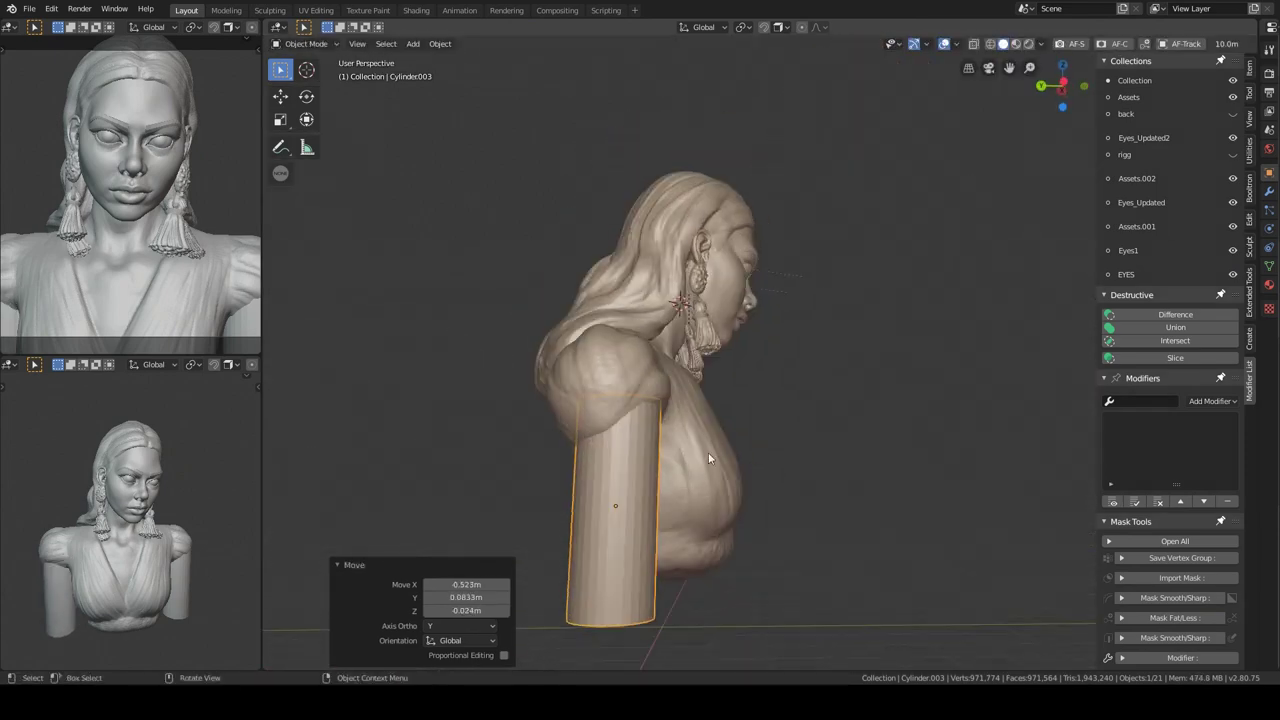
key("g")
left_click(577, 396)
mouse_move(577, 396)
middle_mouse_down()
mouse_move(700, 362)
mouse_move(684, 334)
mouse_move(696, 442)
mouse_move(755, 379)
middle_mouse_up()
Move the second cylinder arm under the other shoulder and isolate the new cylinder
left_click(696, 442)
key("g")
left_click(691, 414)
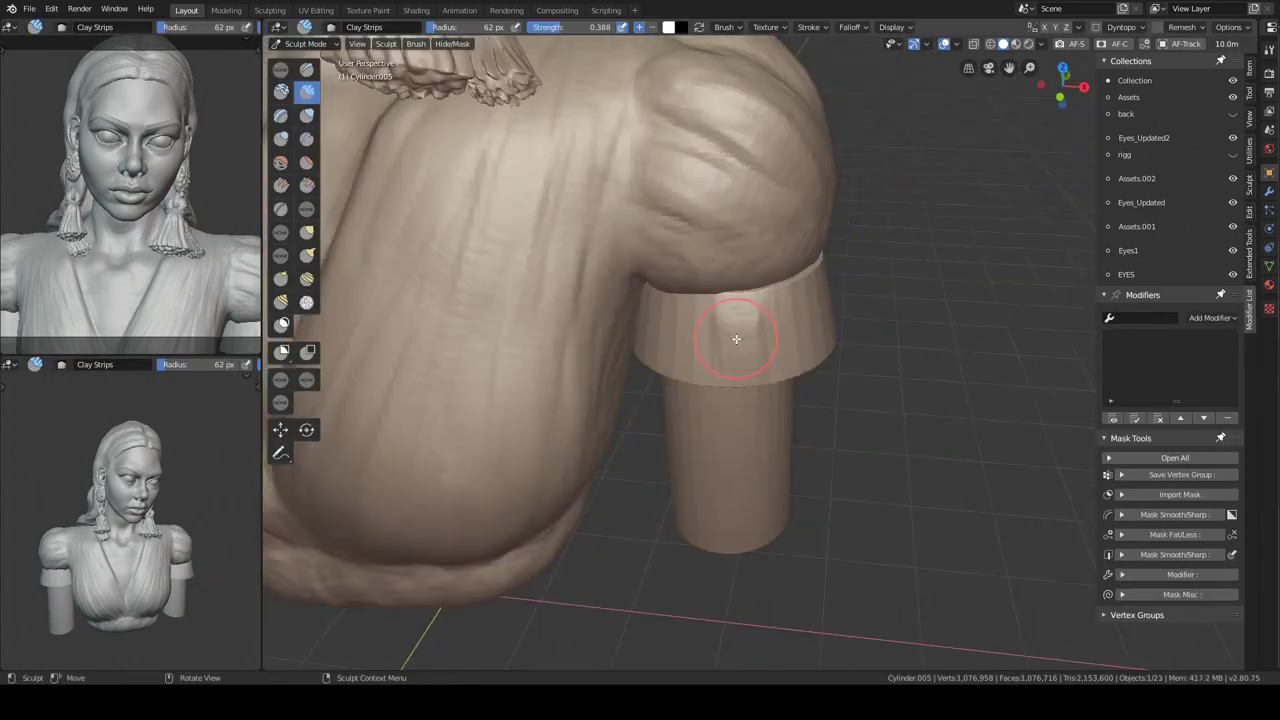
key("KP_Divide")
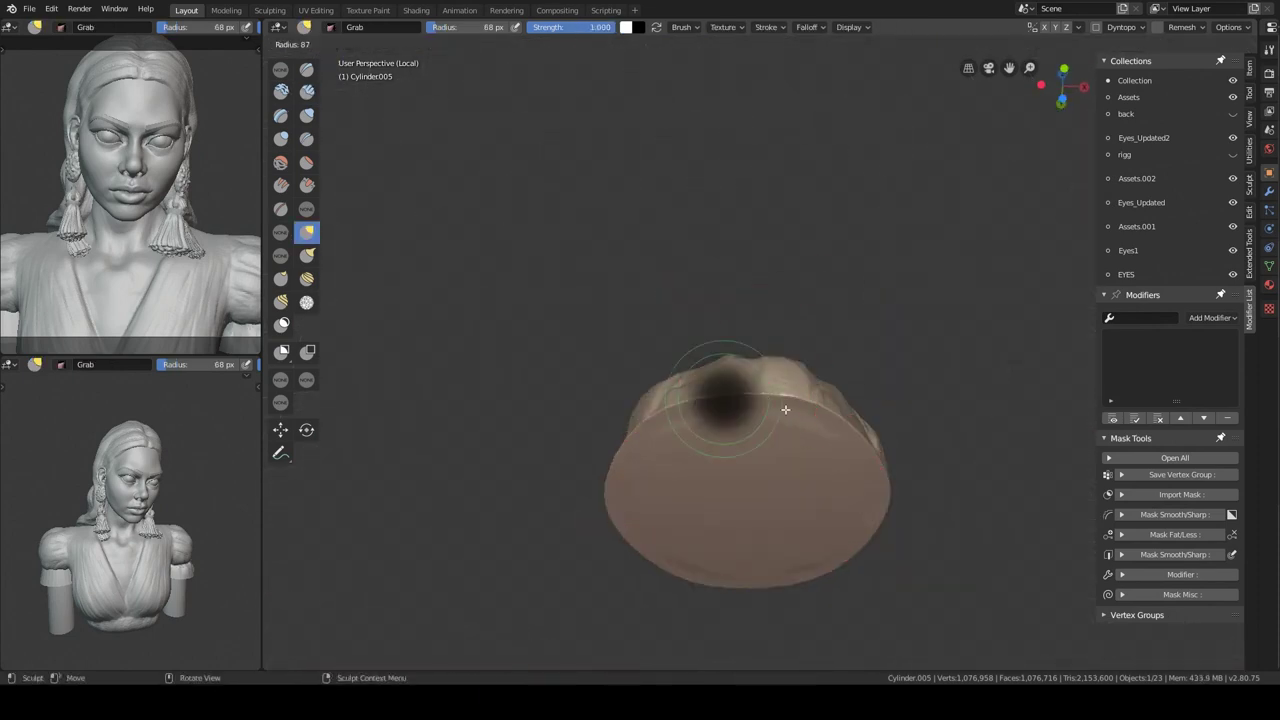
Add clay-strip fabric folds to the puffed sleeve and cuff using a smaller brush
mouse_move(797, 387)
middle_mouse_down()
mouse_move(691, 297)
mouse_move(757, 300)
middle_mouse_up()
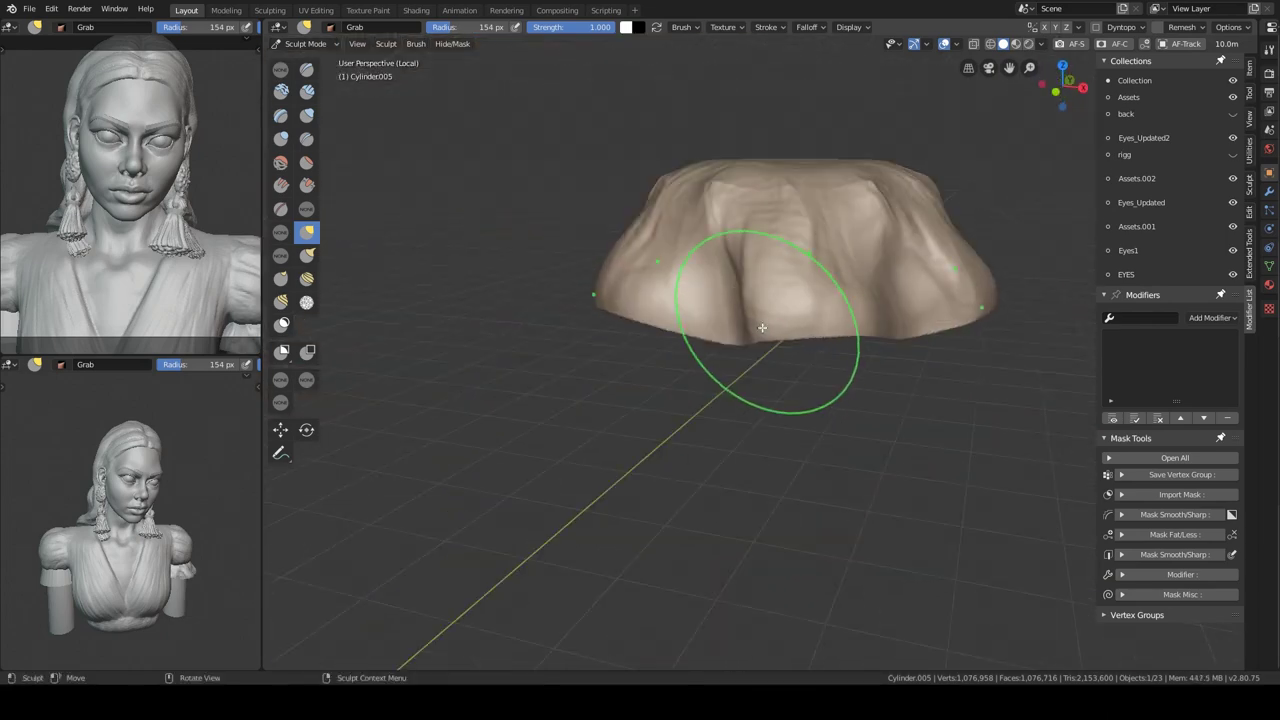
key("KP_Divide")
scroll(768, 291, "up", 5)
scroll(737, 229, "up", 1)
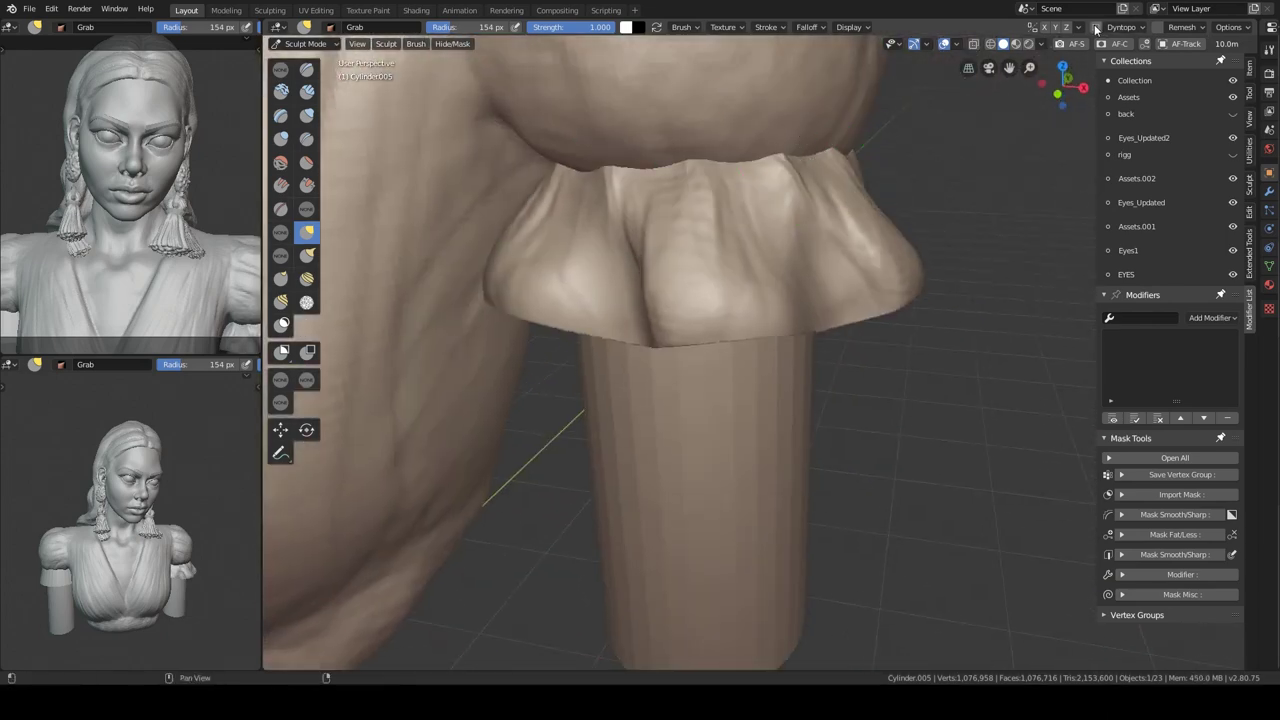
mouse_move(1142, 144)
middle_mouse_down()
mouse_move(900, 194)
mouse_move(997, 189)
mouse_move(807, 241)
mouse_move(950, 150)
middle_mouse_up()
key("shift+c")
left_click(807, 241)
left_click(1083, 27)
mouse_move(859, 261)
middle_mouse_down()
mouse_move(771, 314)
mouse_move(857, 443)
mouse_move(766, 272)
middle_mouse_up()
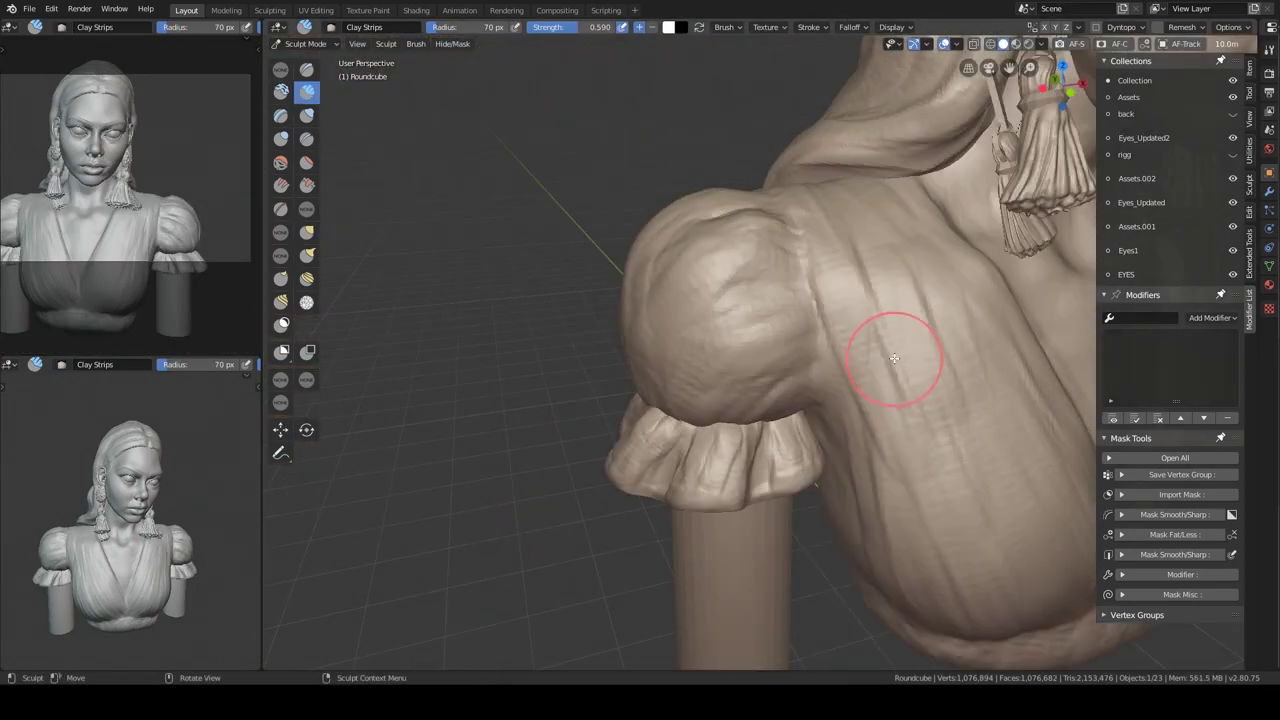
scroll(850, 340, "down", 5)
scroll(807, 313, "down", 4)
Frame the full bust through the scene camera and switch to Object Mode
key("KP_0")
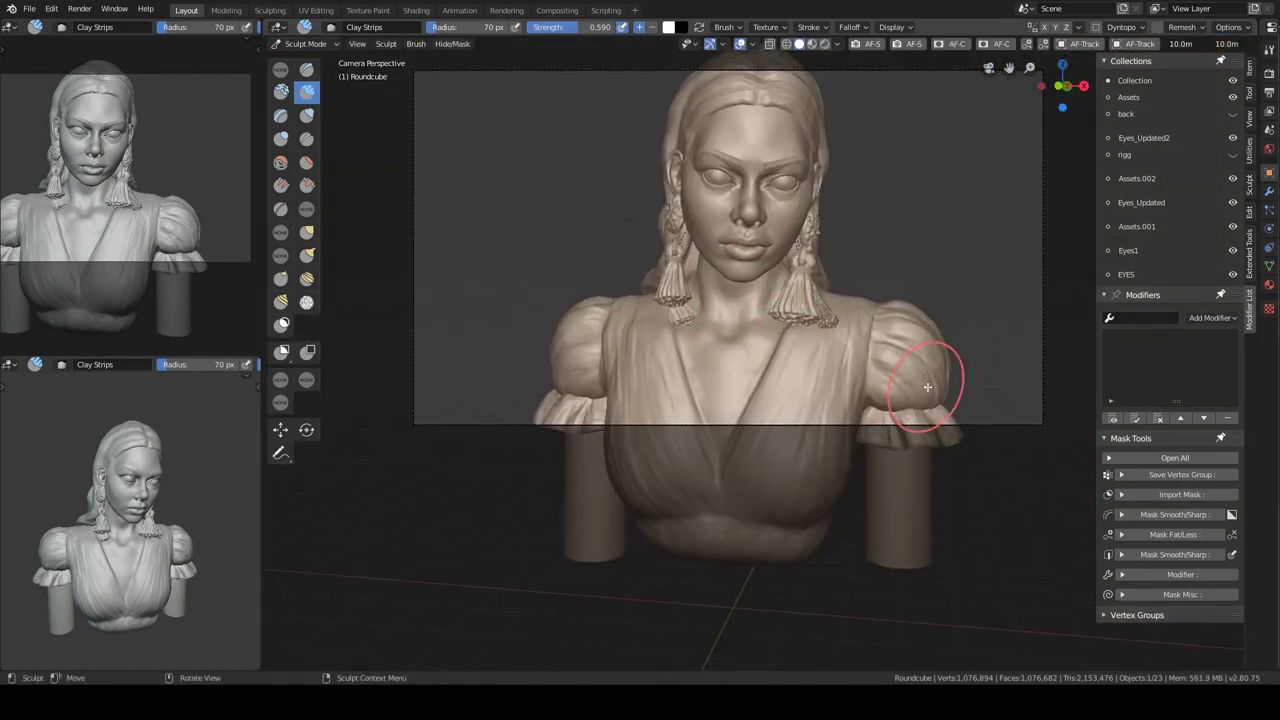
middle_click_drag(929, 464, 732, 357, "ctrl")
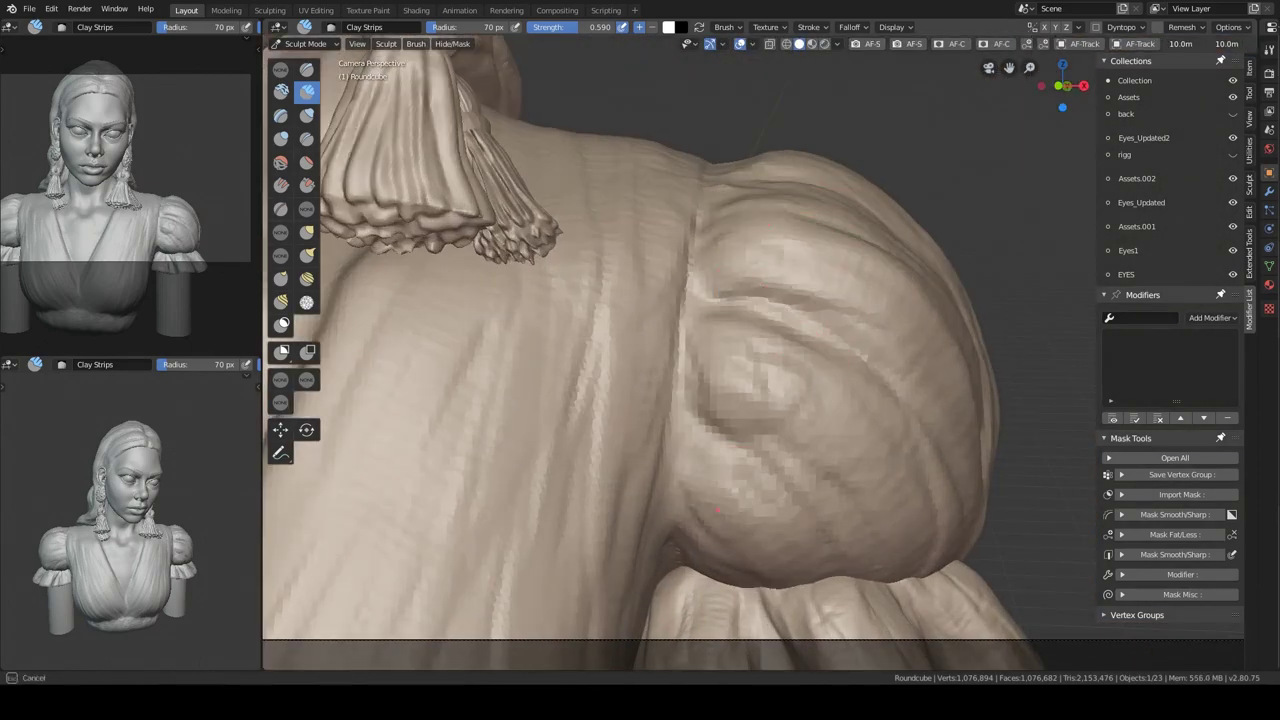
middle_click_drag(717, 510, 760, 420, "ctrl")
key("ctrl+Tab")
scroll(792, 401, "down", 2)
scroll(776, 352, "down", 2)
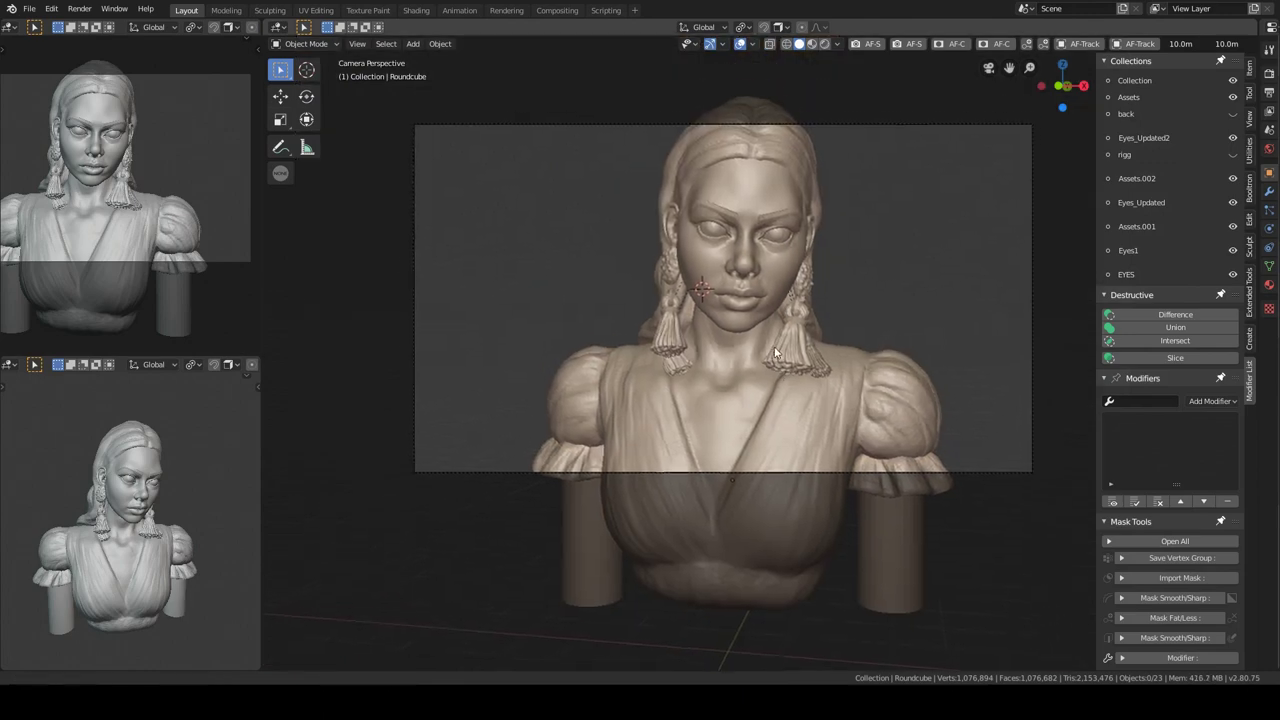
middle_click_drag(775, 352, 753, 357, "shift")
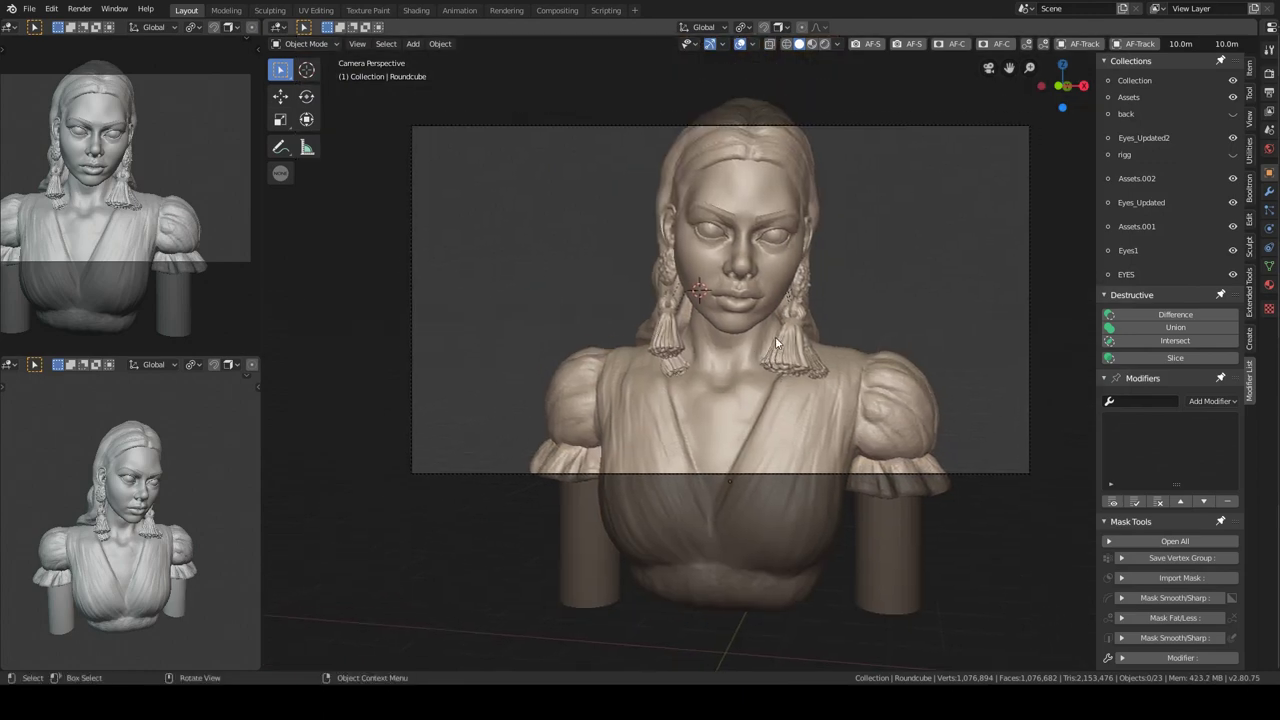